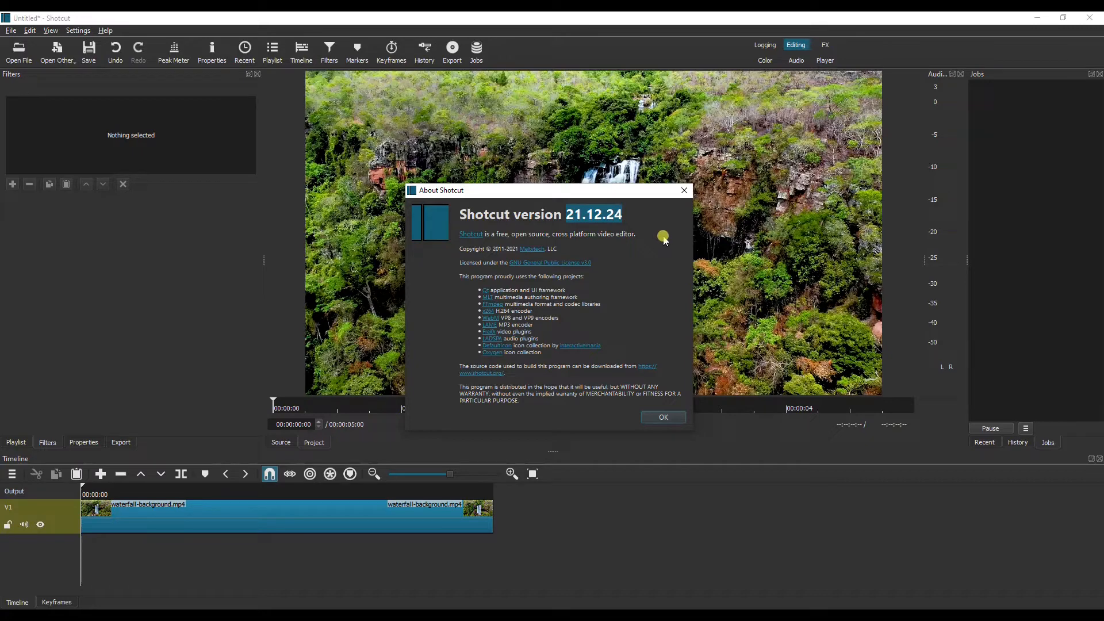
# Step: Close the About window and create a transparent color clip
pyautogui.click(662, 416)
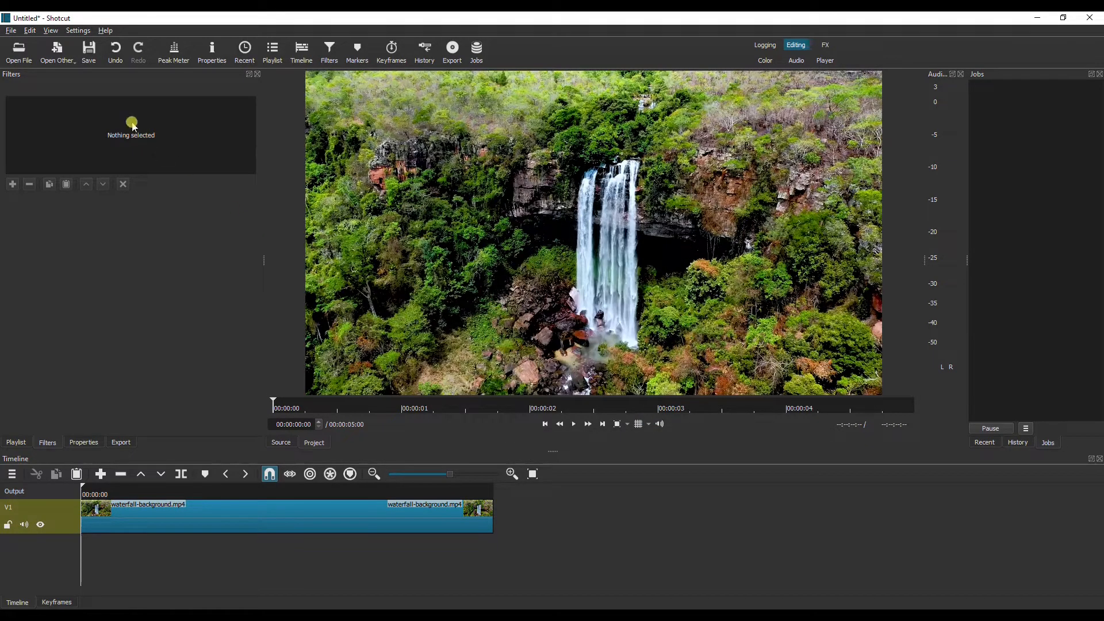
pyautogui.click(52, 56)
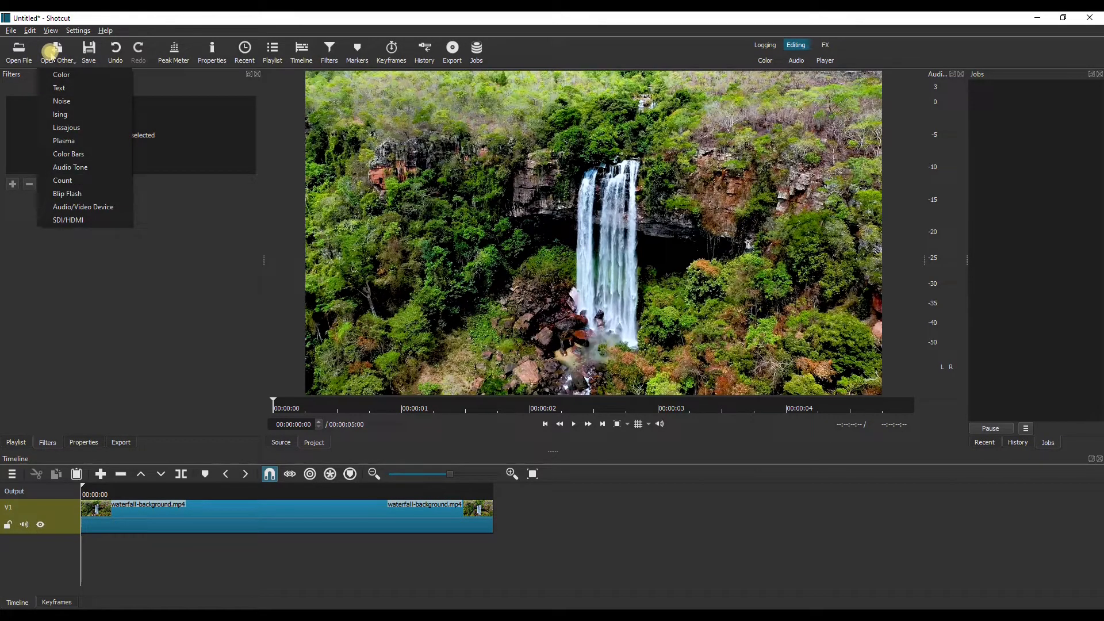
pyautogui.click(66, 75)
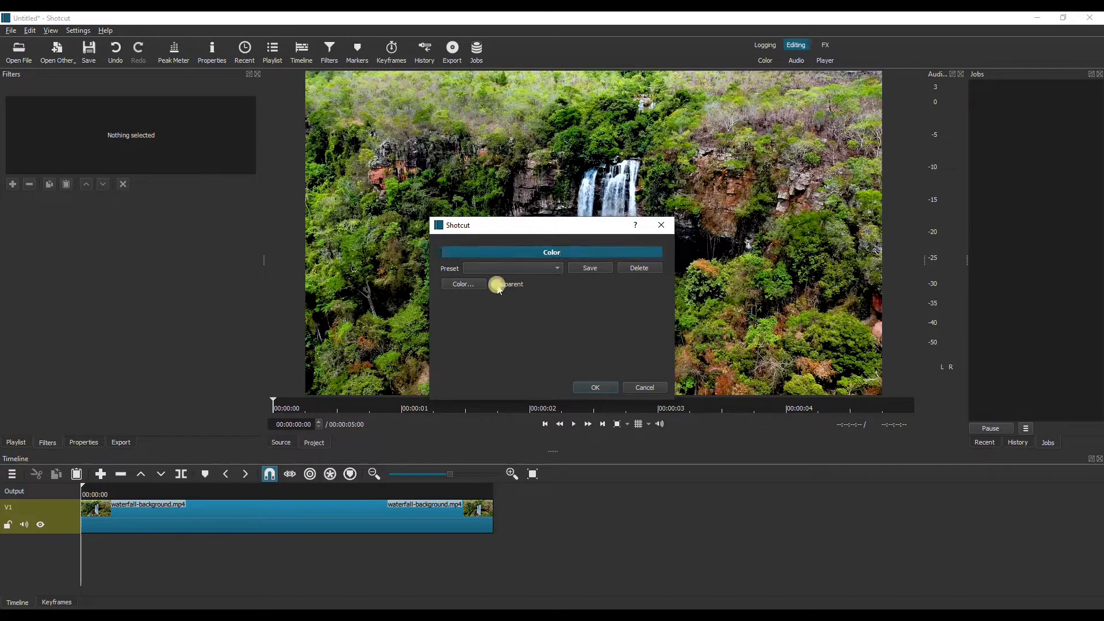
pyautogui.moveTo(497, 287); pyautogui.dragTo(515, 288)
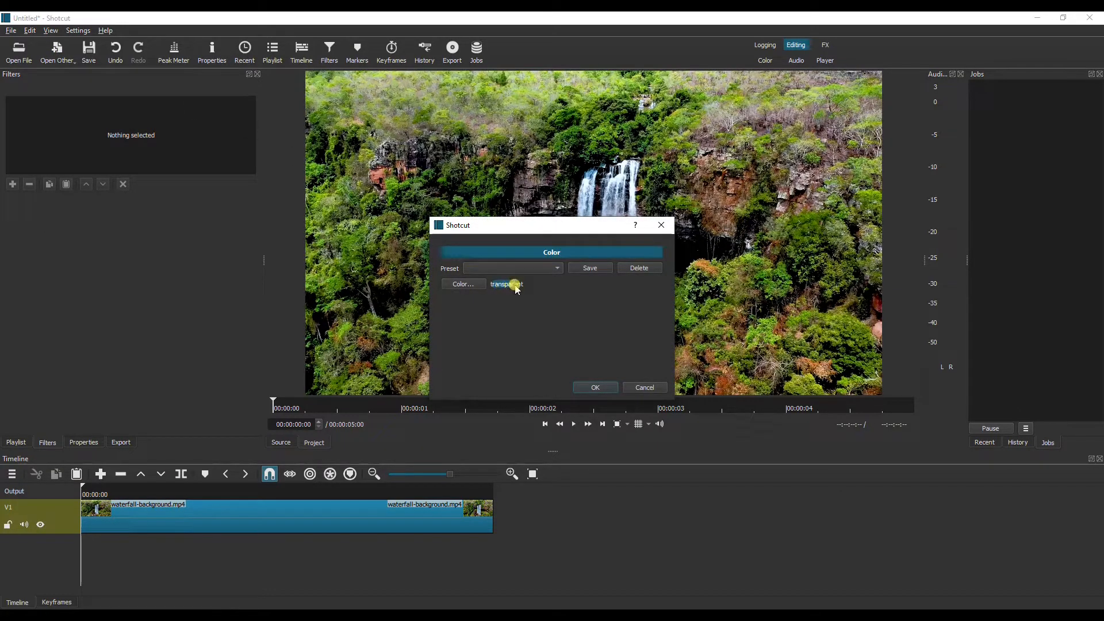
pyautogui.click(604, 388)
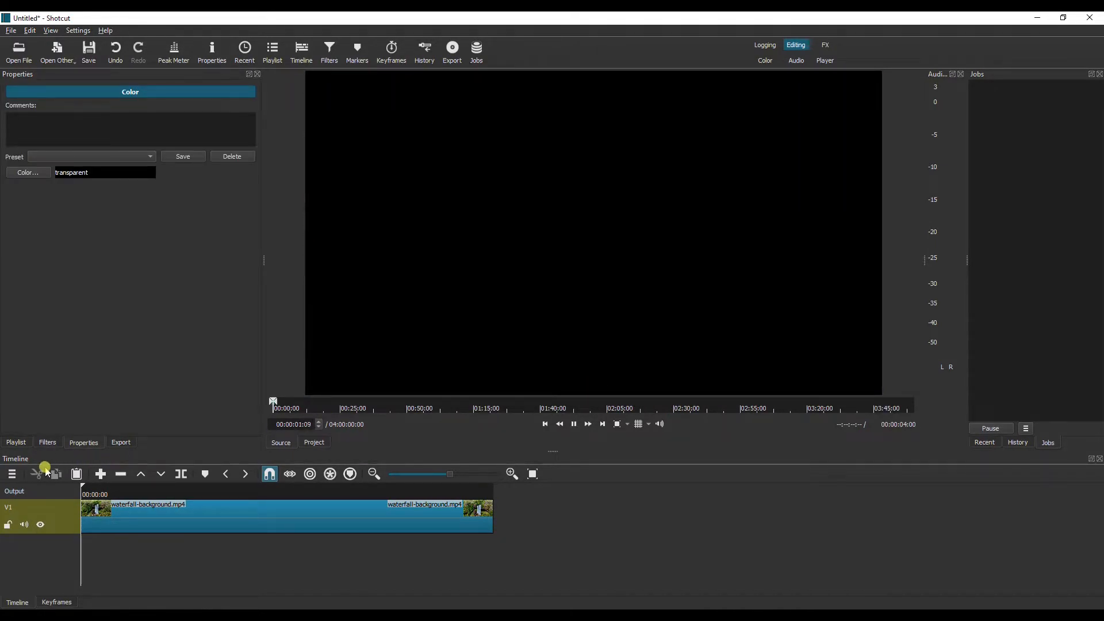
# Step: Place the transparent clip at the start of a new video track and extend it to the end of the waterfall clip
pyautogui.click(12, 474)
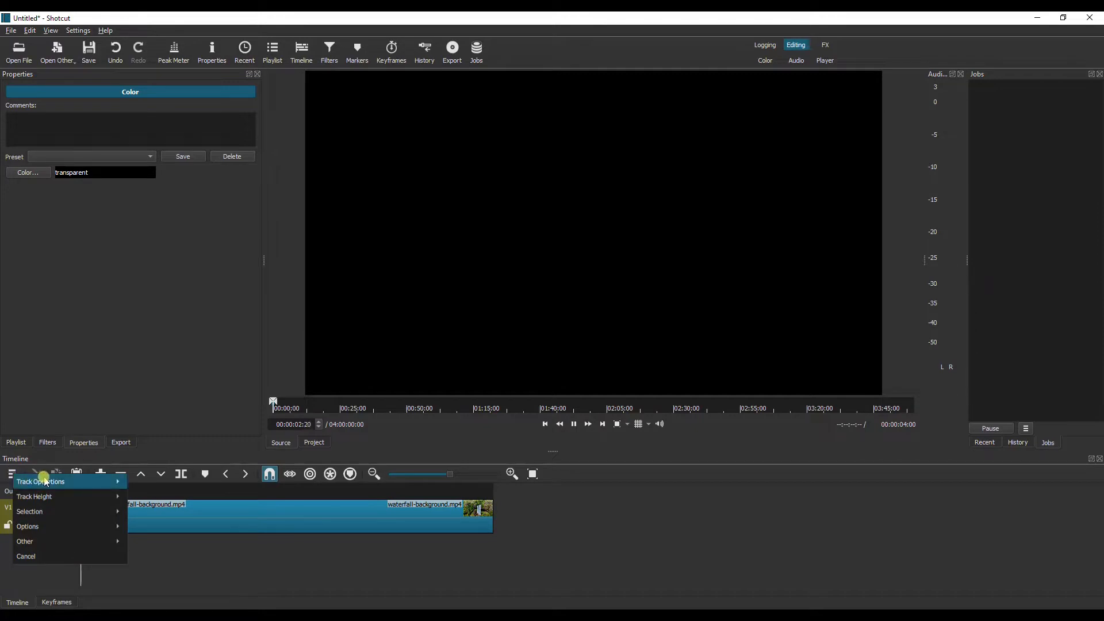
pyautogui.moveTo(87, 482)
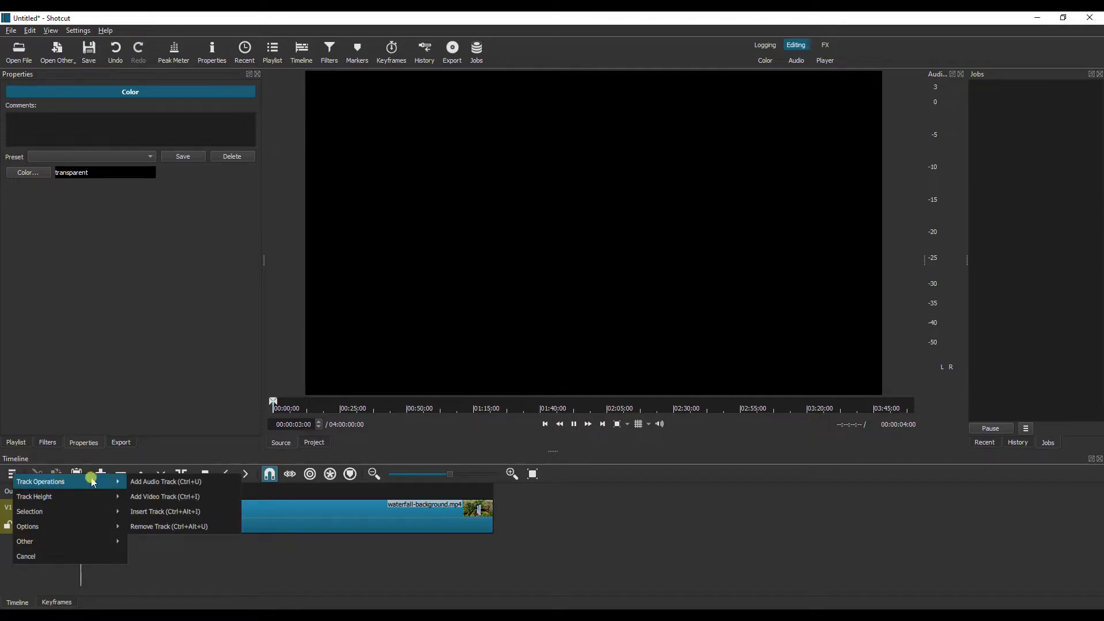
pyautogui.click(157, 495)
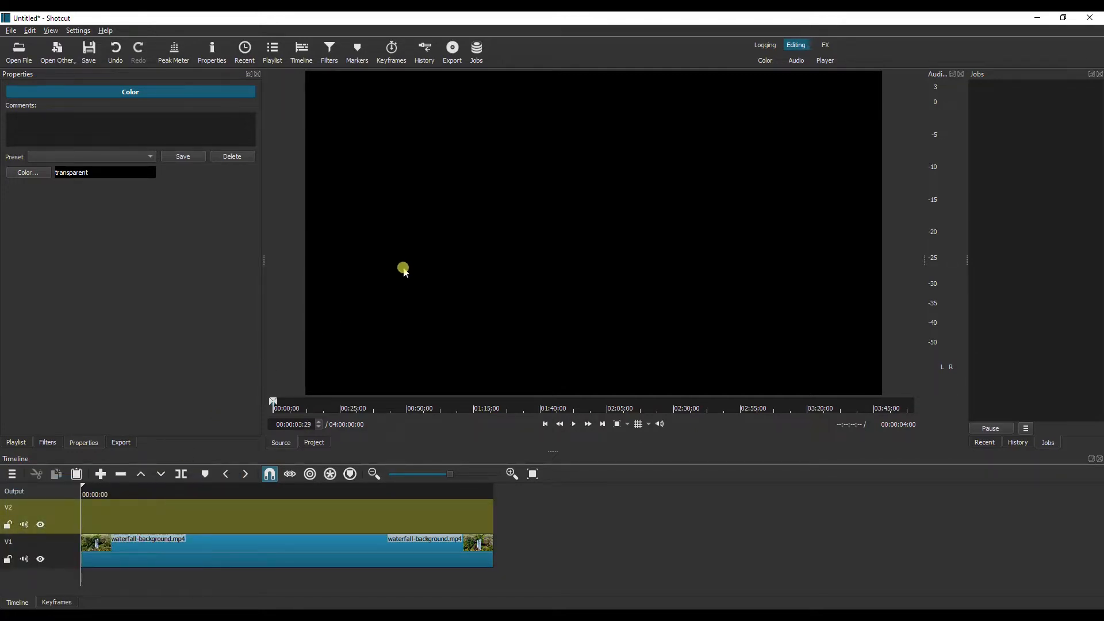
pyautogui.moveTo(563, 198); pyautogui.dragTo(222, 493)
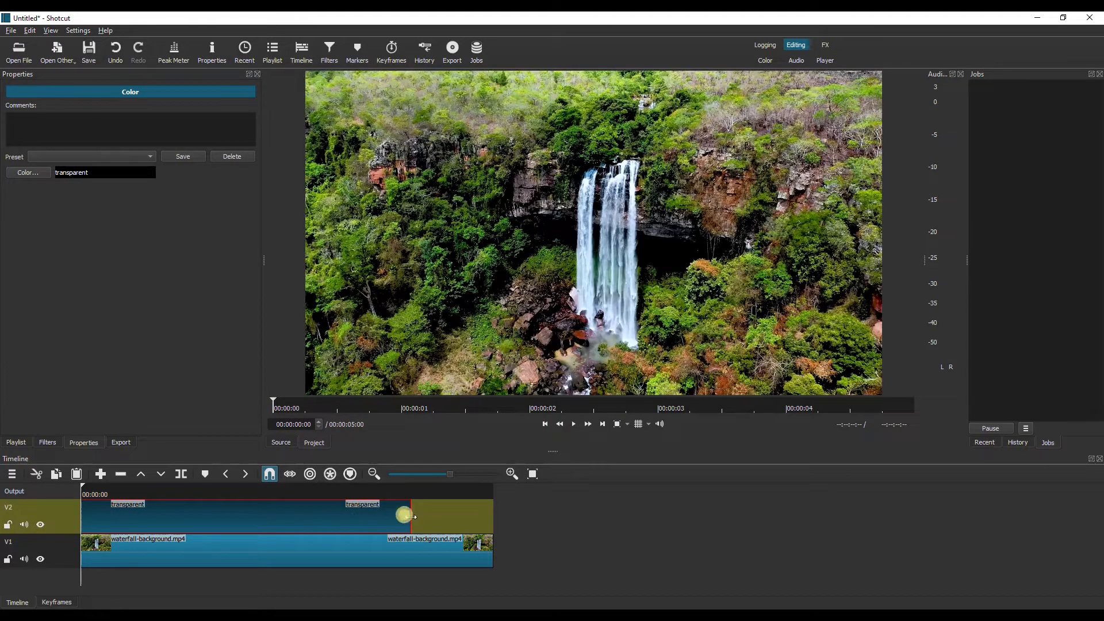
pyautogui.moveTo(405, 516); pyautogui.dragTo(497, 516)
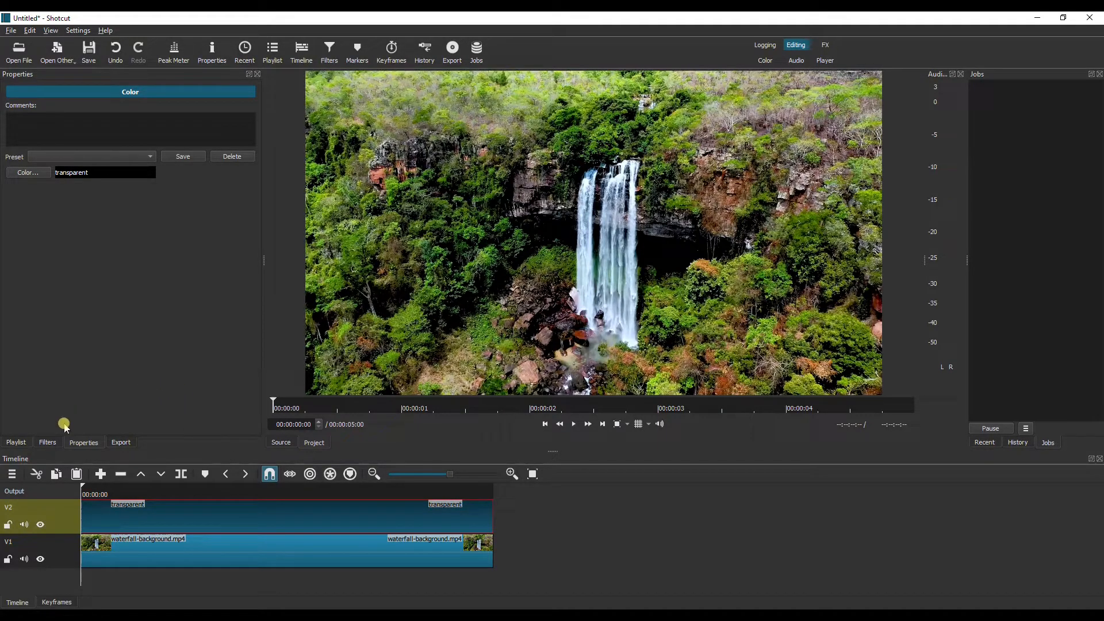
# Step: Add a Text: Simple filter to the transparent clip and replace the timecode placeholder with CREATE
pyautogui.click(49, 442)
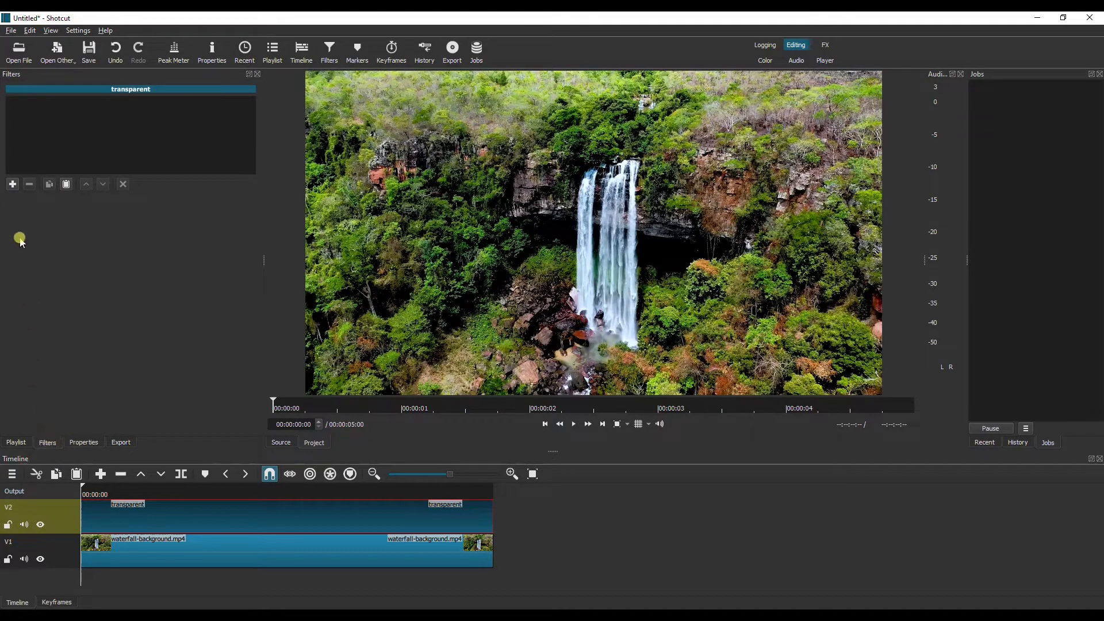
pyautogui.click(12, 185)
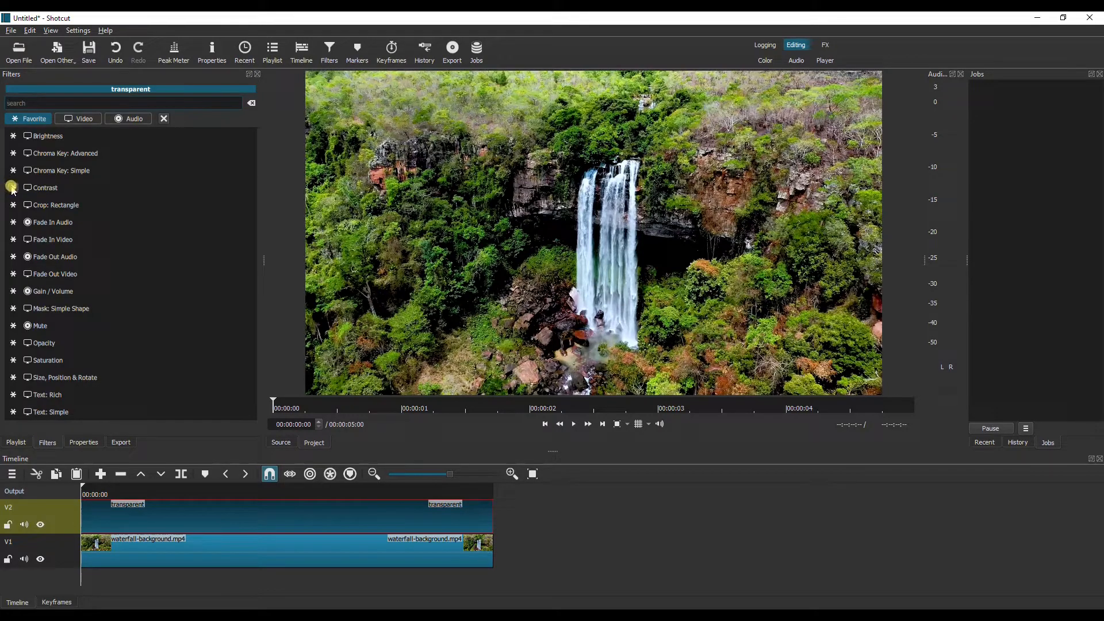
pyautogui.click(57, 411)
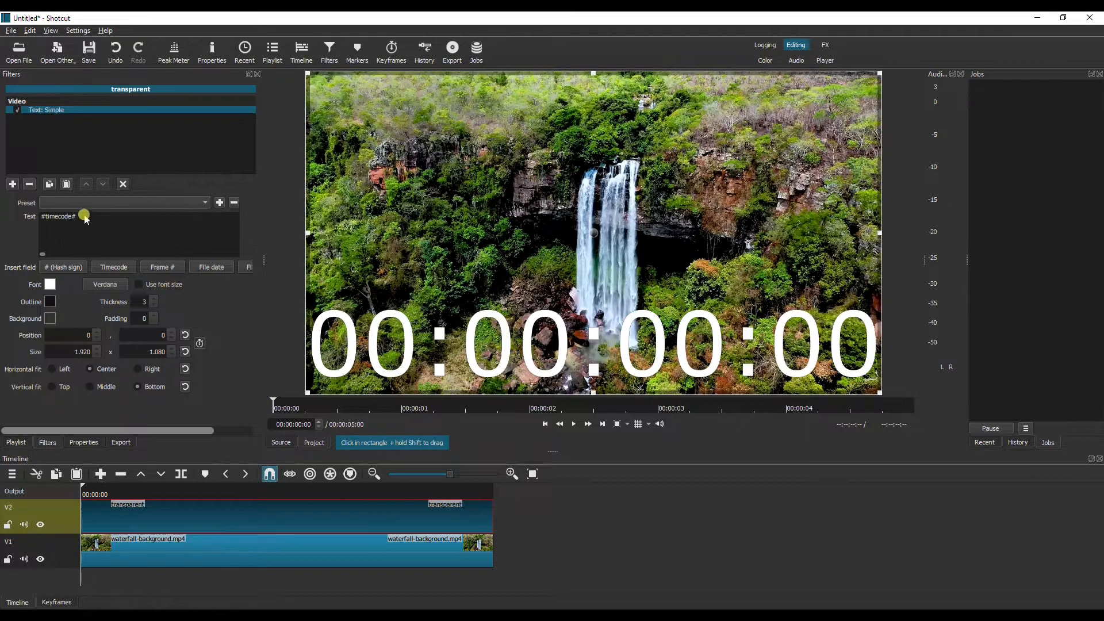
pyautogui.moveTo(86, 220); pyautogui.dragTo(42, 216)
pyautogui.write('CREATE')
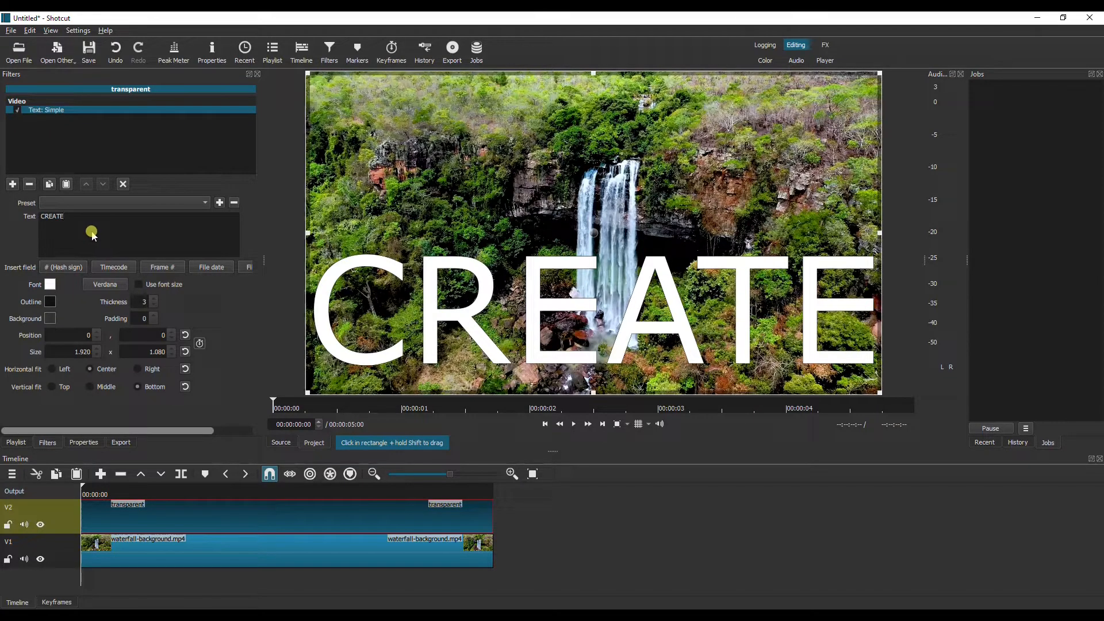
# Step: Set the text's outline thickness to 0 and change its font to Montserrat Black in the bold style
pyautogui.click(154, 309)
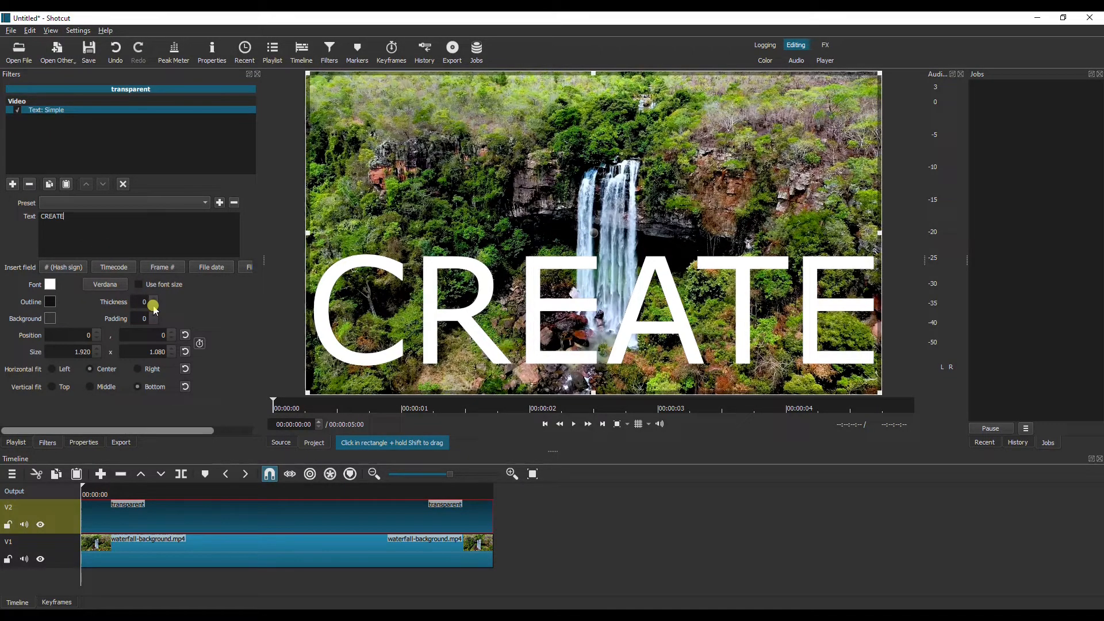
pyautogui.click(105, 286)
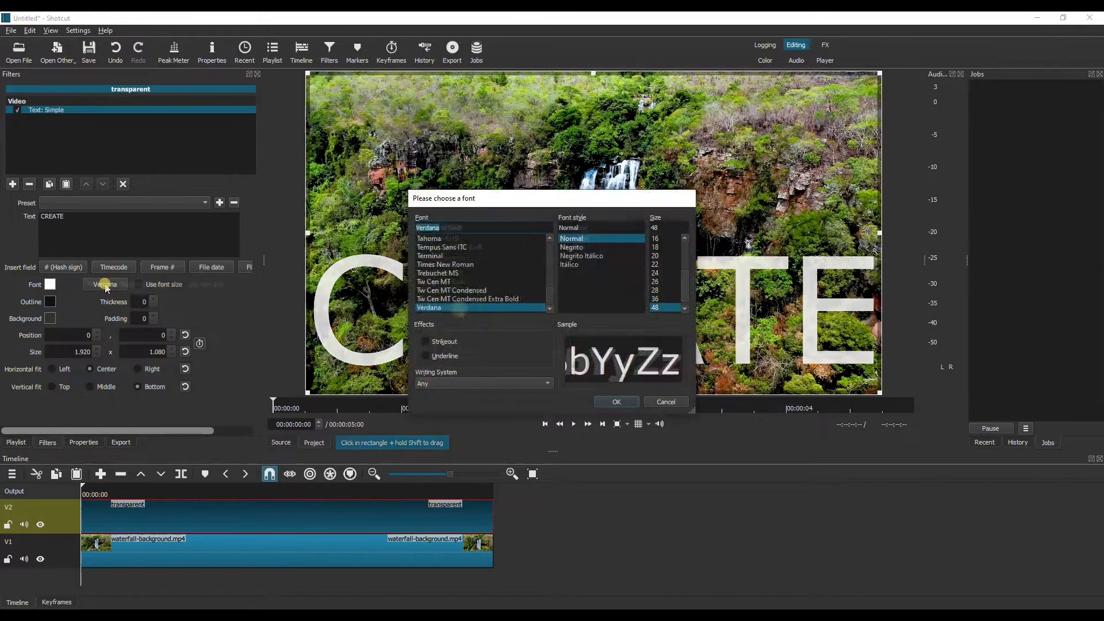
pyautogui.click(459, 308)
pyautogui.click(569, 248)
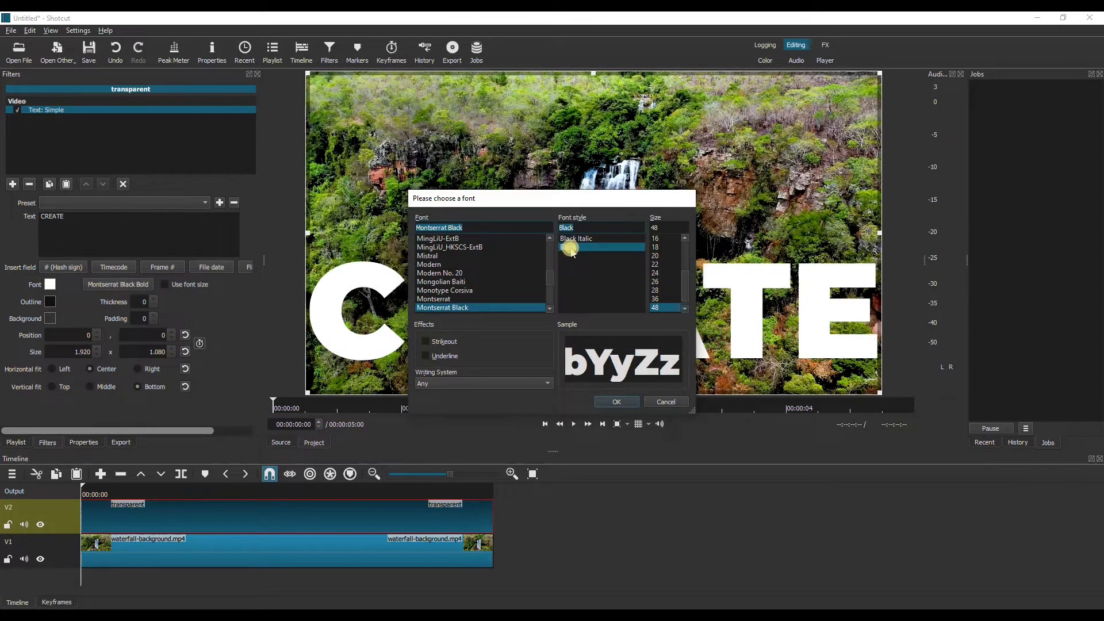
pyautogui.click(618, 405)
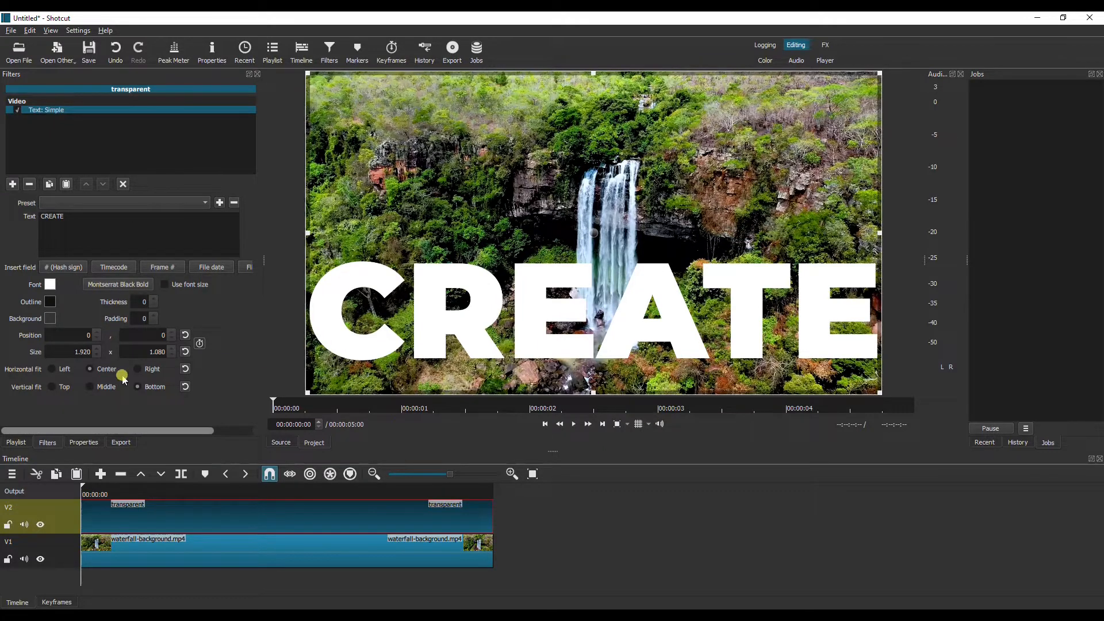
# Step: Set the text's vertical fit to Middle and shrink its frame to about 1307 x 525, centred in the preview
pyautogui.click(90, 386)
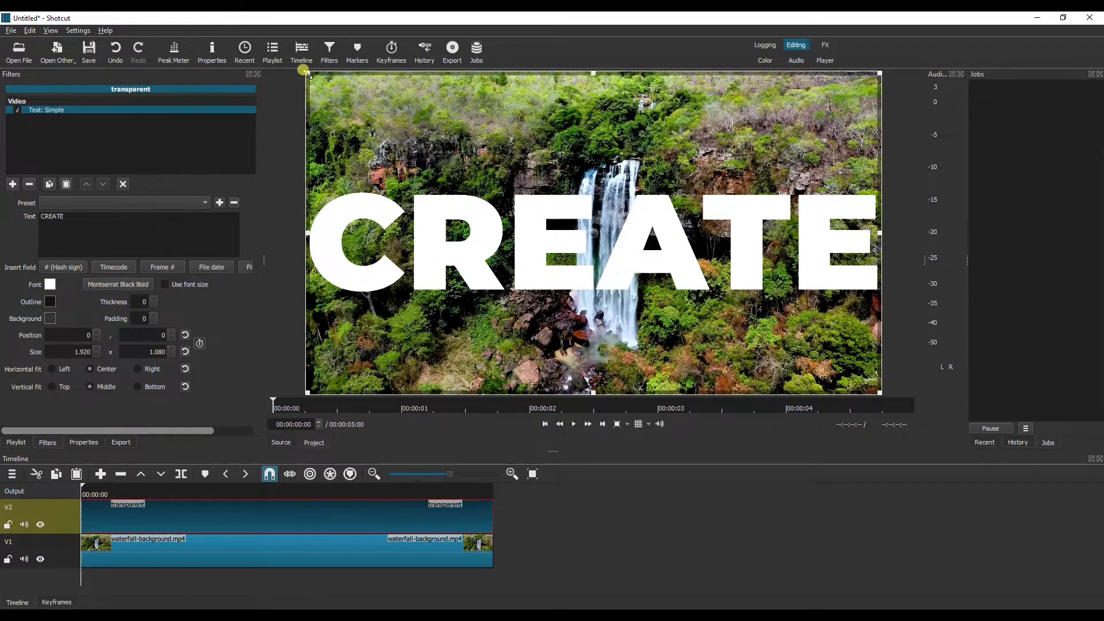
pyautogui.moveTo(306, 72); pyautogui.dragTo(565, 307)
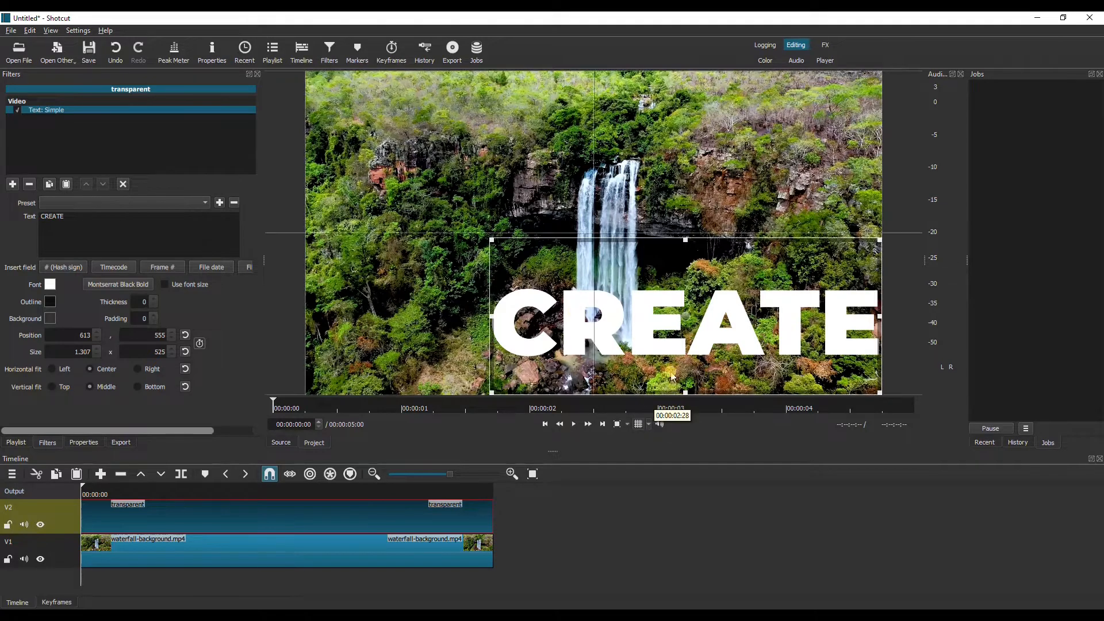
pyautogui.moveTo(685, 318); pyautogui.dragTo(590, 236)
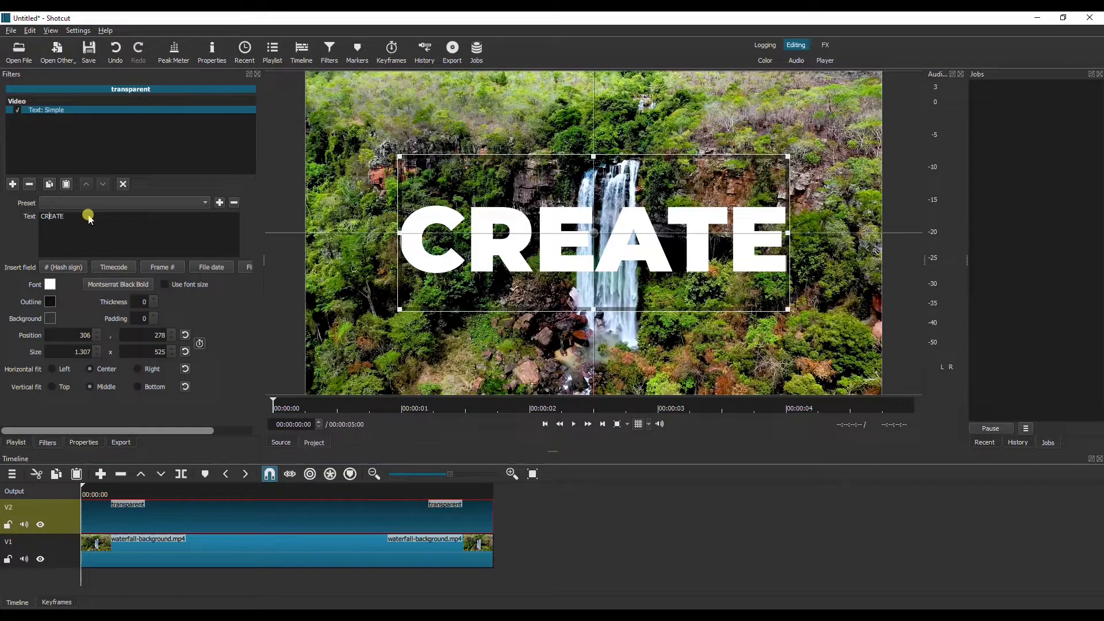
# Step: Insert a space between each letter of the title so it reads C R E A T E
pyautogui.press('Right')
pyautogui.press('Right')
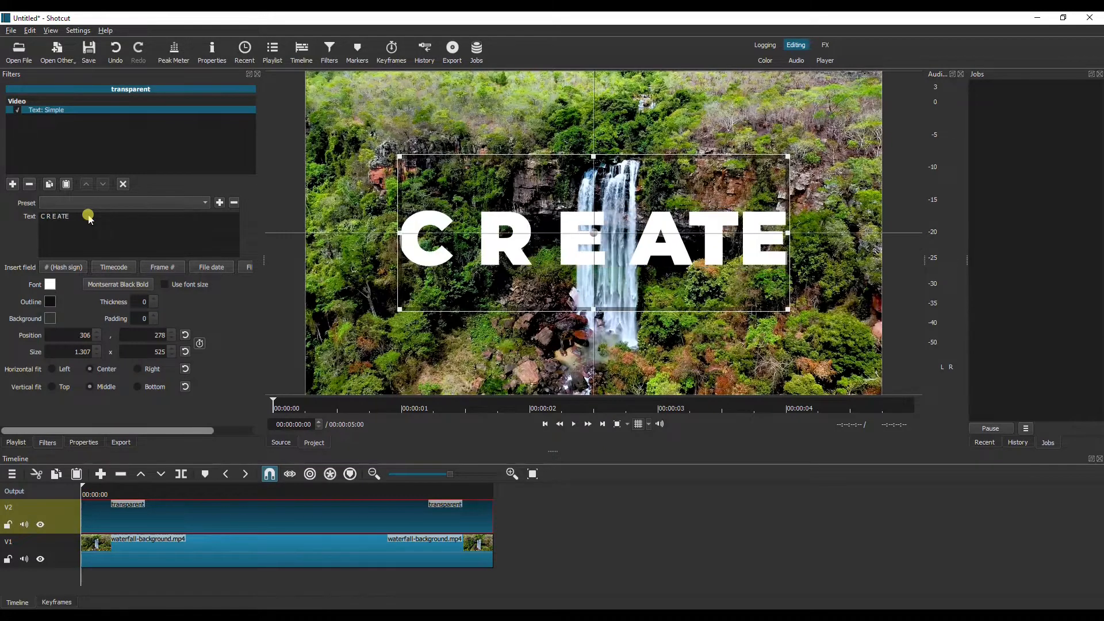
pyautogui.press('Right')
pyautogui.press('Right')
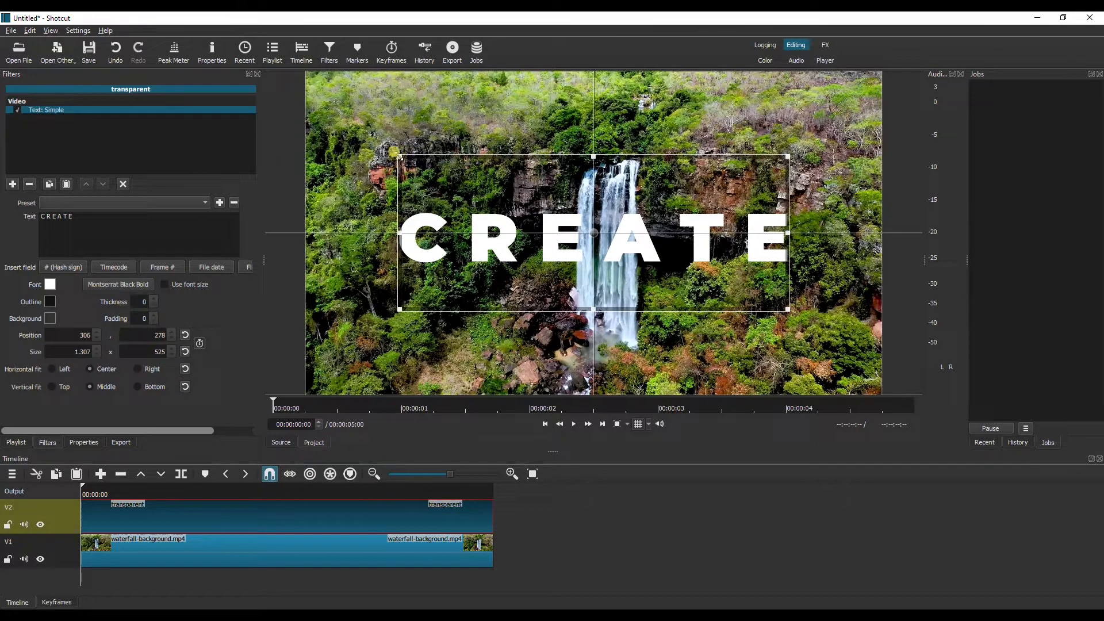
# Step: Resize the text frame to about 1413 x 500 and recentre it at about position 254, 290
pyautogui.moveTo(397, 156); pyautogui.dragTo(351, 162)
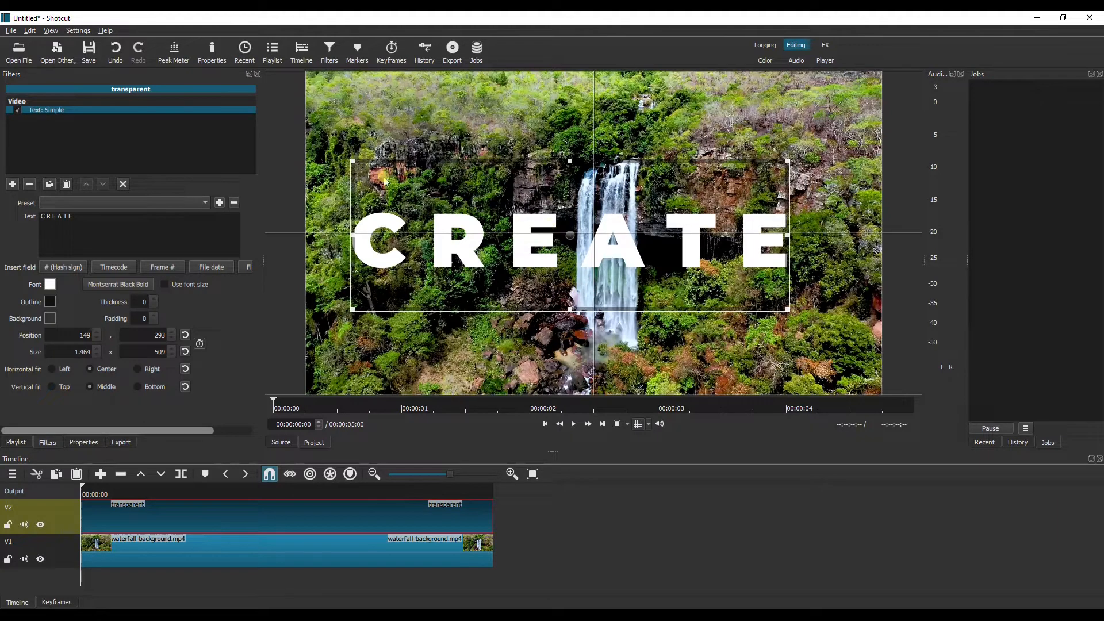
pyautogui.moveTo(352, 159); pyautogui.dragTo(367, 164)
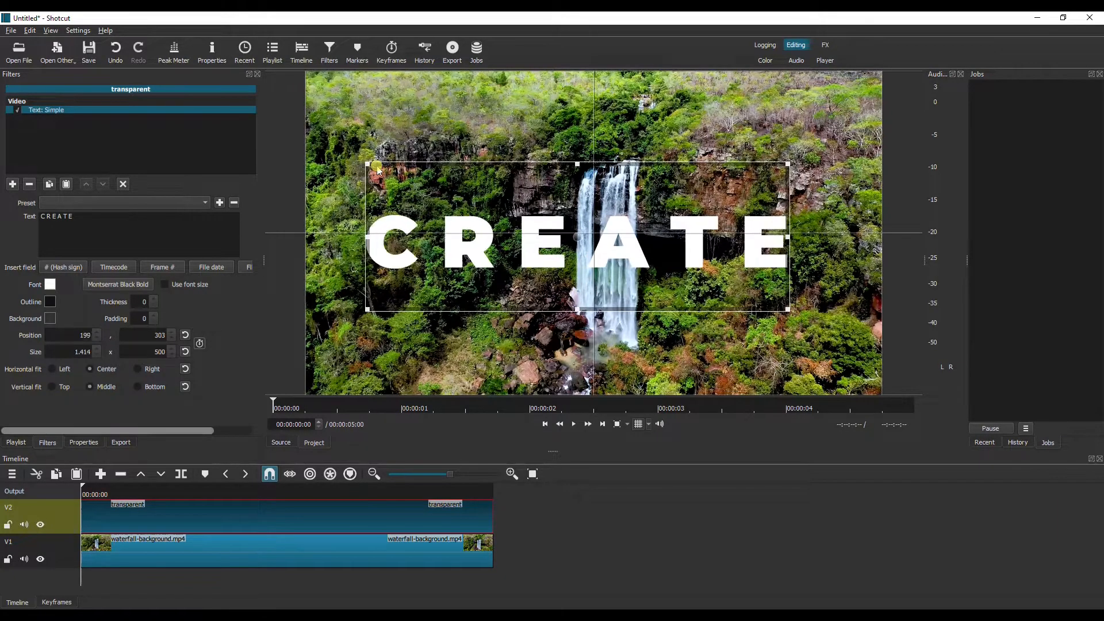
pyautogui.moveTo(580, 236); pyautogui.dragTo(597, 235)
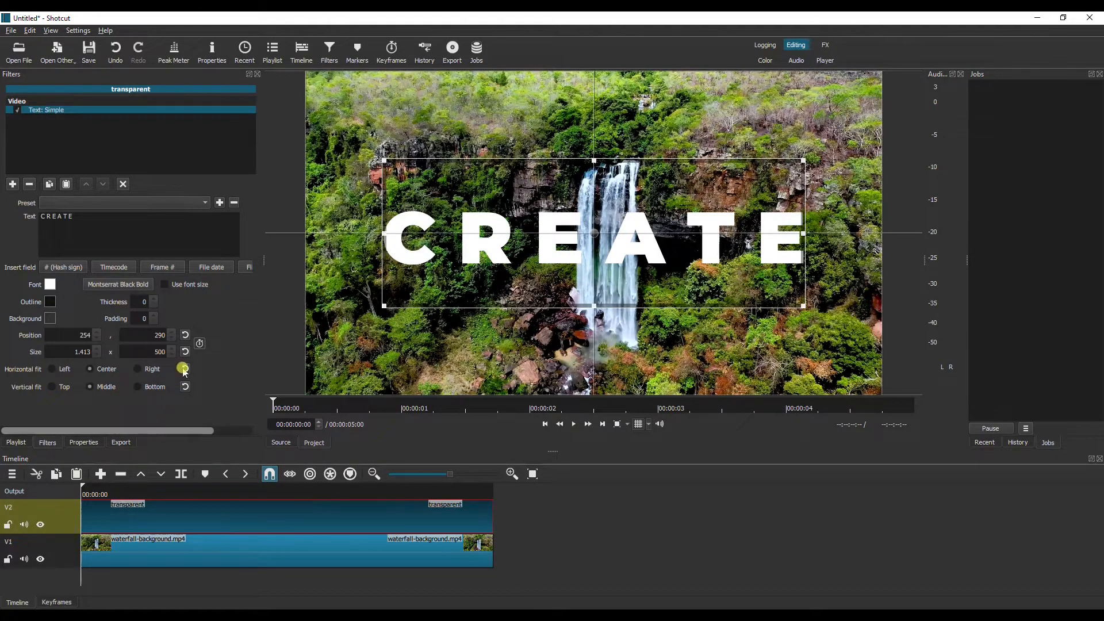
# Step: Enable keyframes for the text's position and size, and set the first keyframe's type to Smooth
pyautogui.click(200, 344)
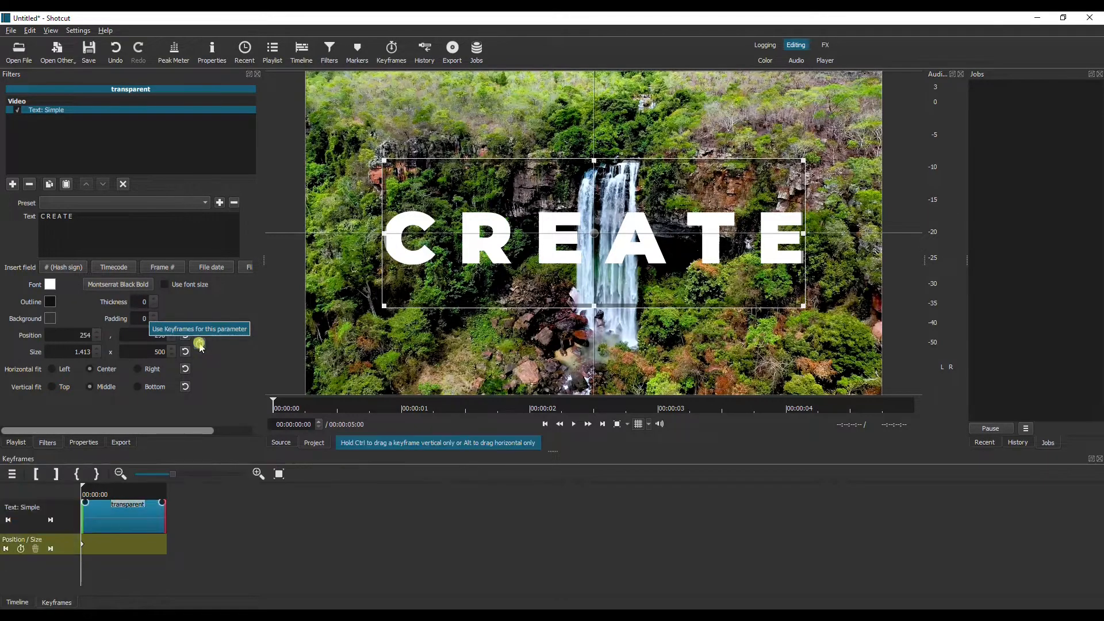
pyautogui.moveTo(177, 478); pyautogui.dragTo(207, 478)
pyautogui.click(80, 549)
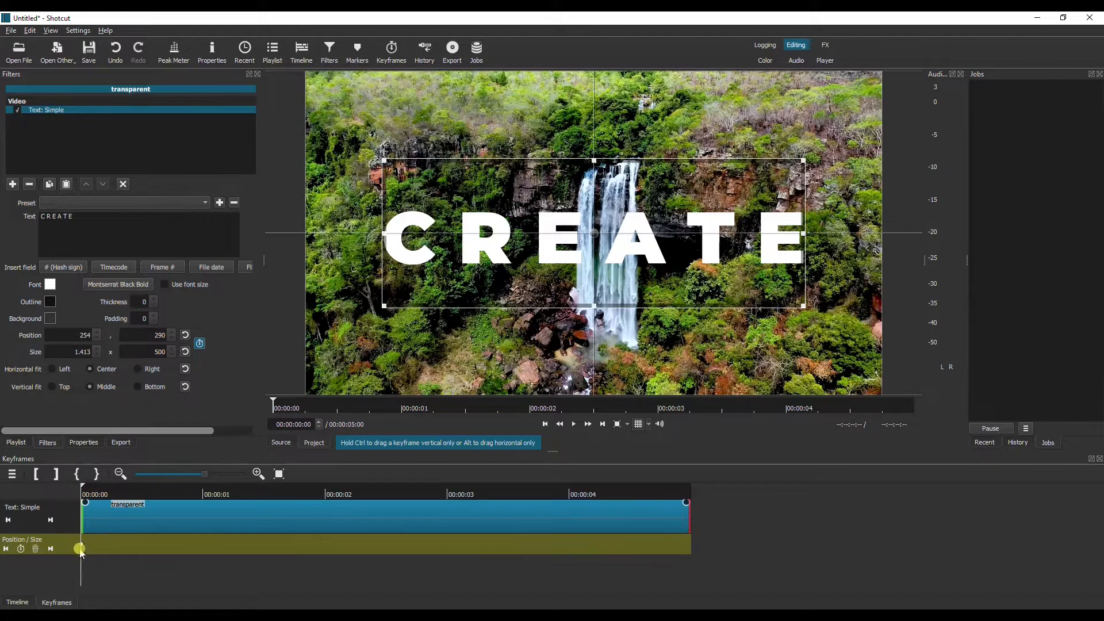
pyautogui.rightClick(85, 551)
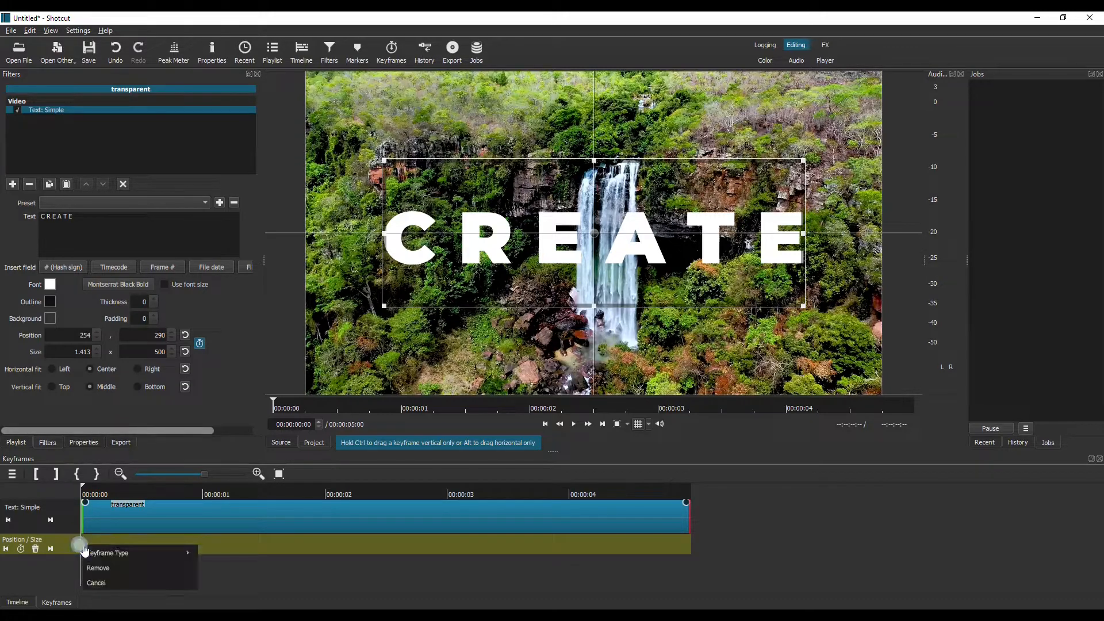
pyautogui.moveTo(135, 552)
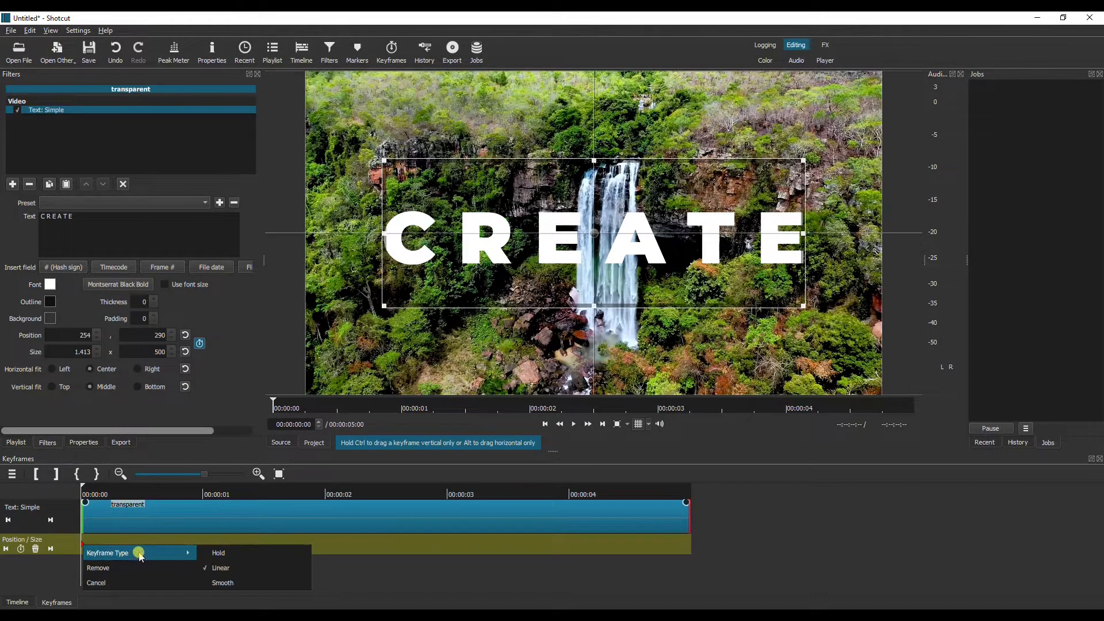
pyautogui.click(222, 583)
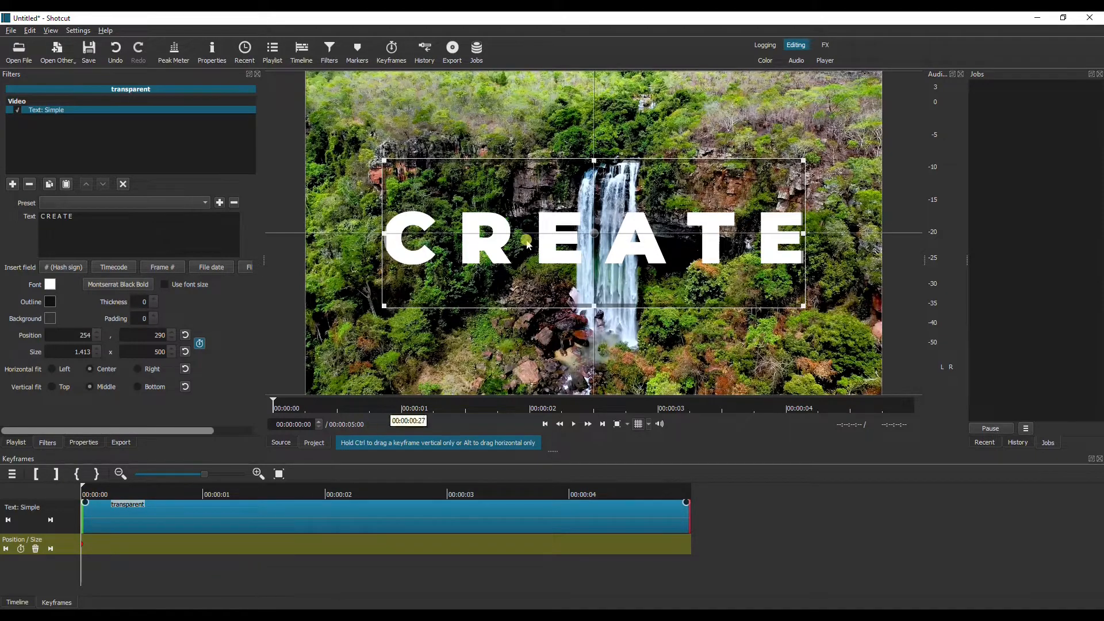
# Step: Keyframe the text from above the picture at about 254, -384 at the start to the centre at about 253, 290 at 00:00:01:00
pyautogui.moveTo(599, 236); pyautogui.dragTo(596, 30)
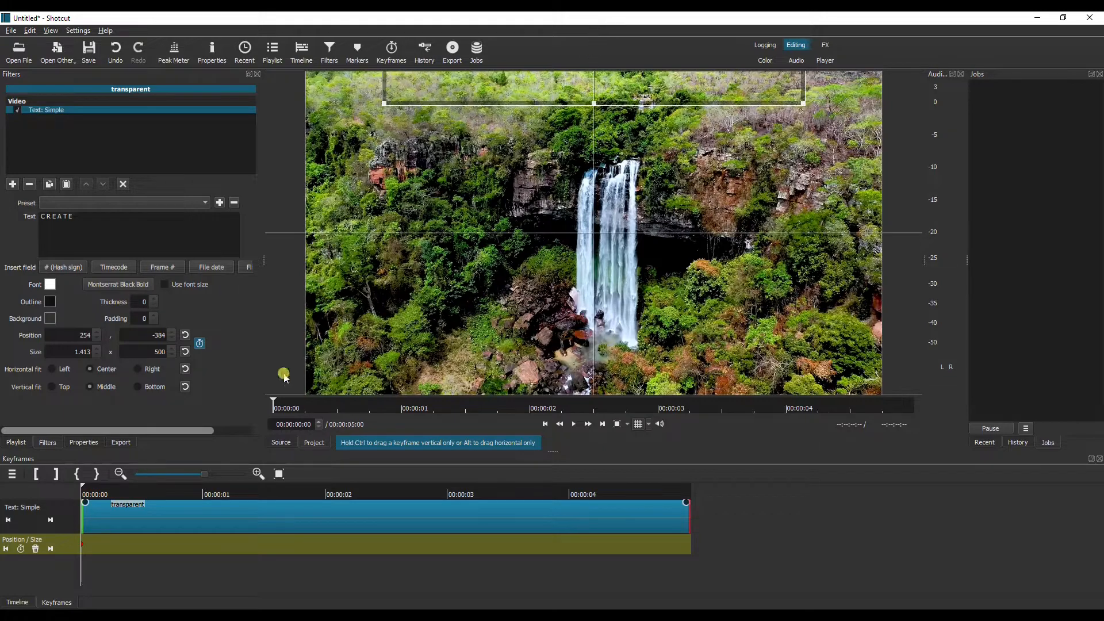
pyautogui.click(204, 495)
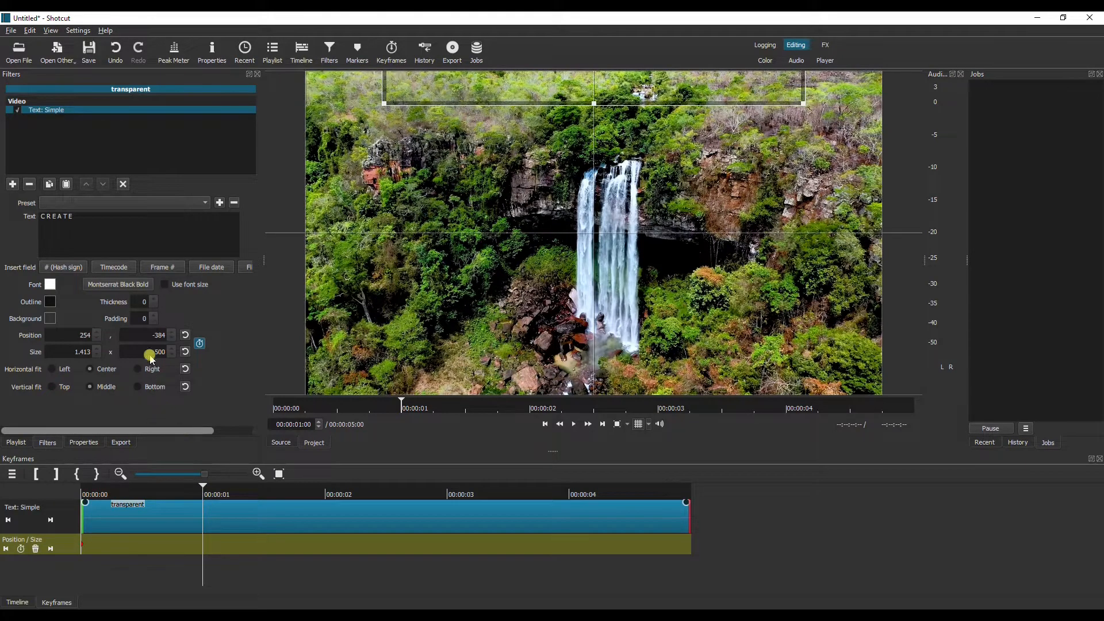
pyautogui.moveTo(152, 341); pyautogui.dragTo(178, 339)
pyautogui.write('200')
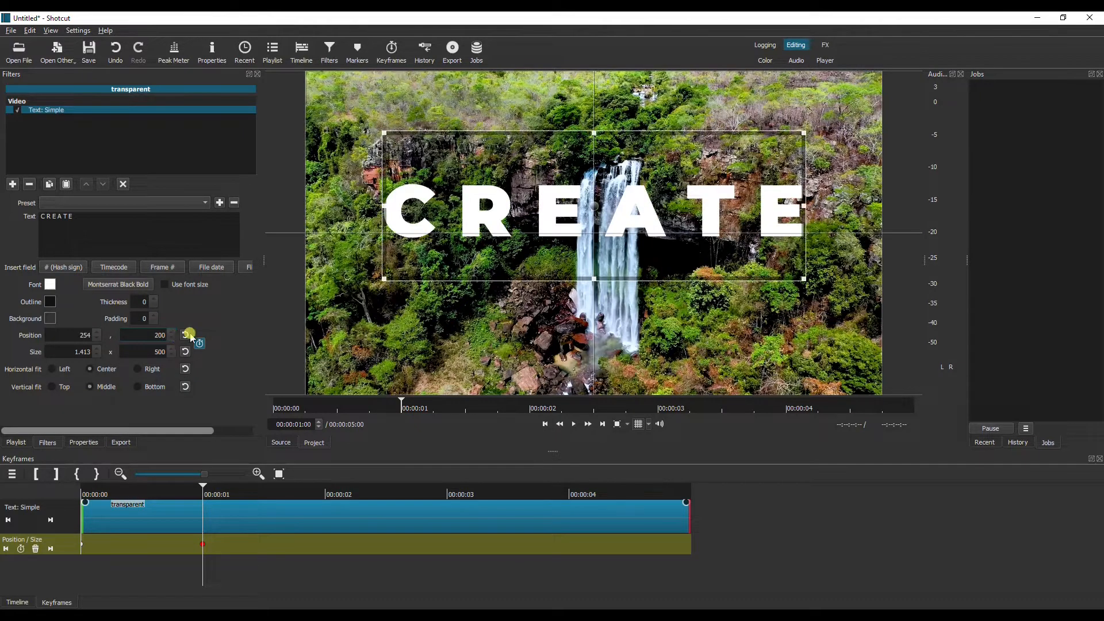
pyautogui.moveTo(588, 222); pyautogui.dragTo(596, 236)
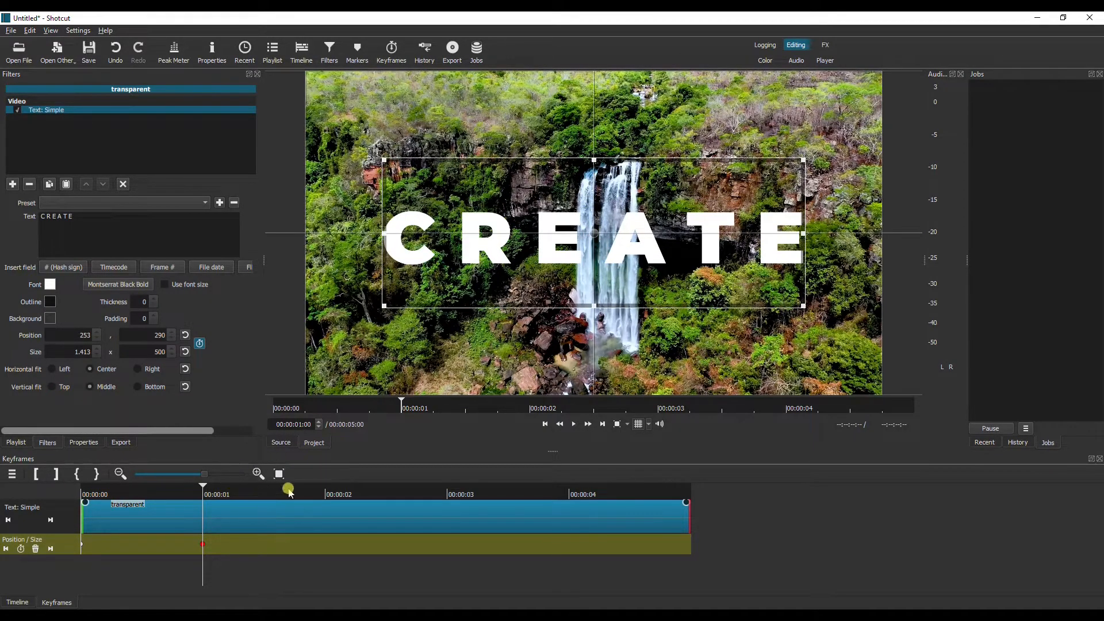
# Step: Add a position keyframe at 00:00:02:00 that keeps the text centred at 253, 290
pyautogui.click(324, 490)
pyautogui.click(328, 493)
pyautogui.click(156, 338)
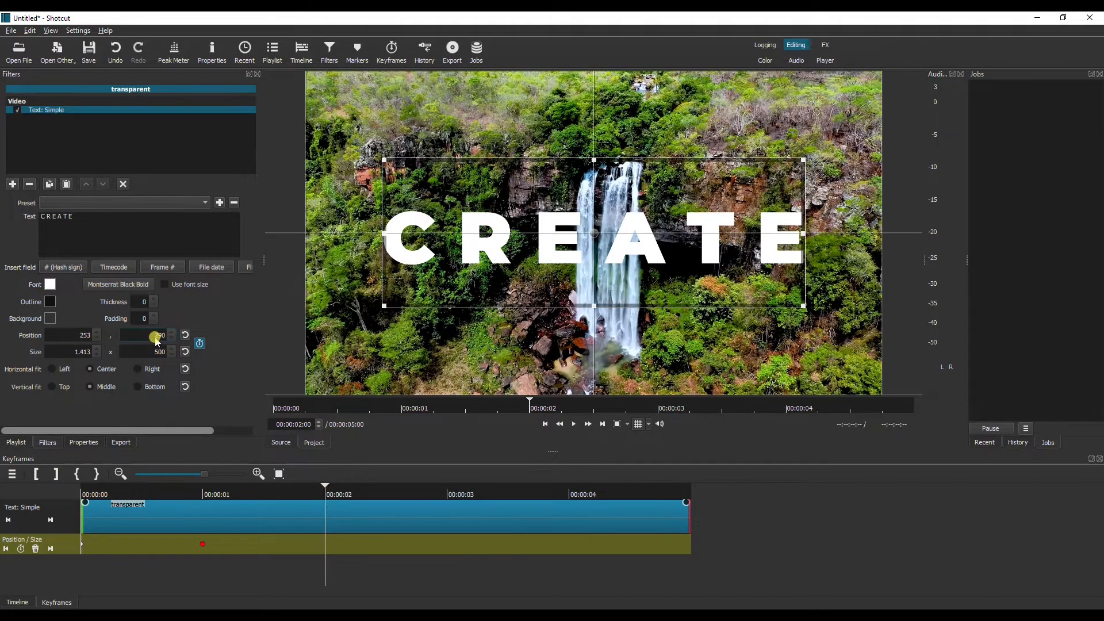
pyautogui.scroll(1, 156, 341)
pyautogui.scroll(-1, 156, 342)
# Step: Keyframe the text down to position 253, 930 at 00:00:03:00 and play the animation from the start
pyautogui.click(449, 498)
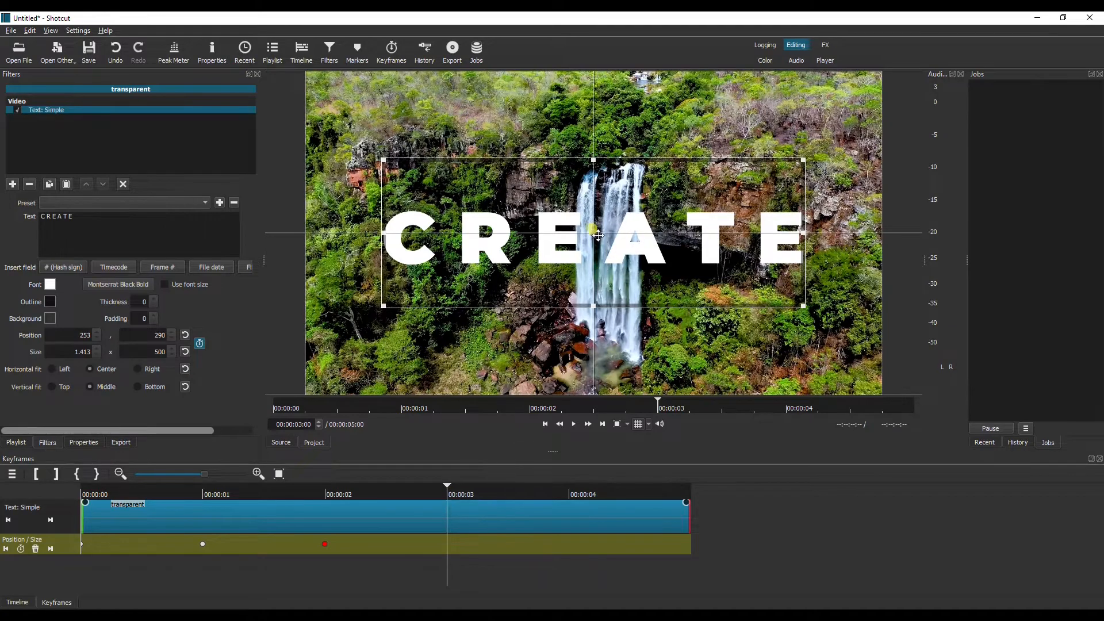
pyautogui.moveTo(598, 236); pyautogui.dragTo(599, 437)
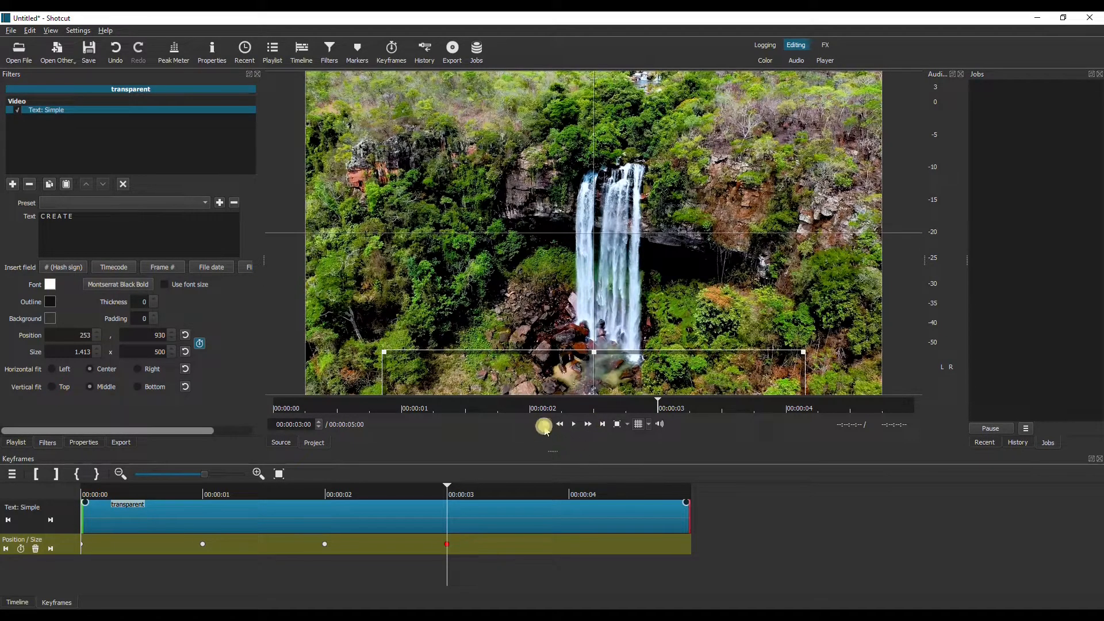
pyautogui.click(543, 424)
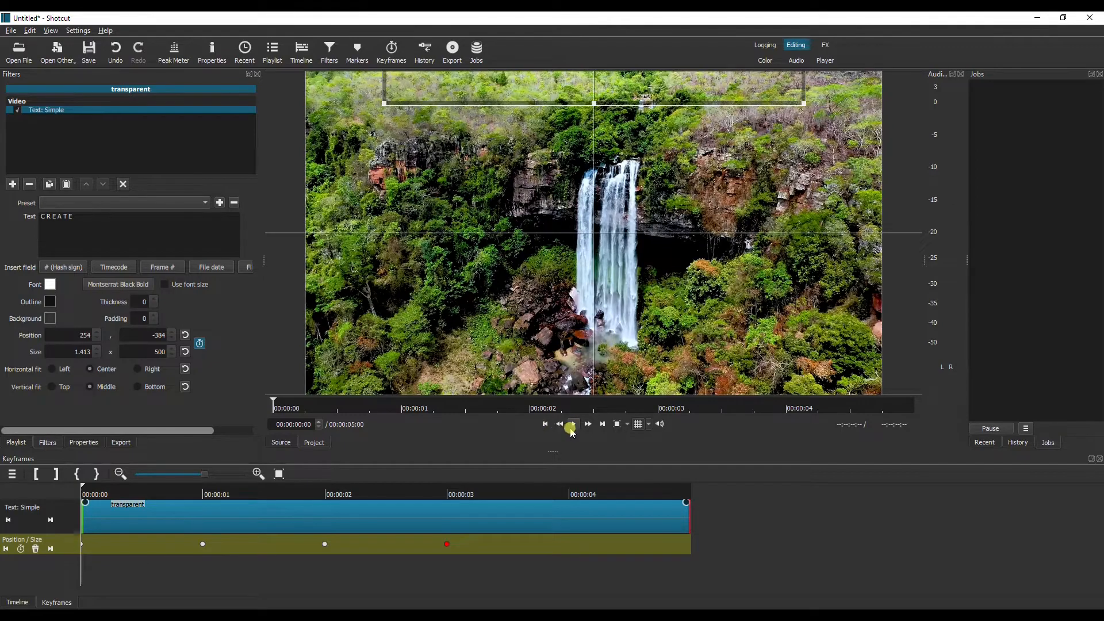
pyautogui.click(571, 426)
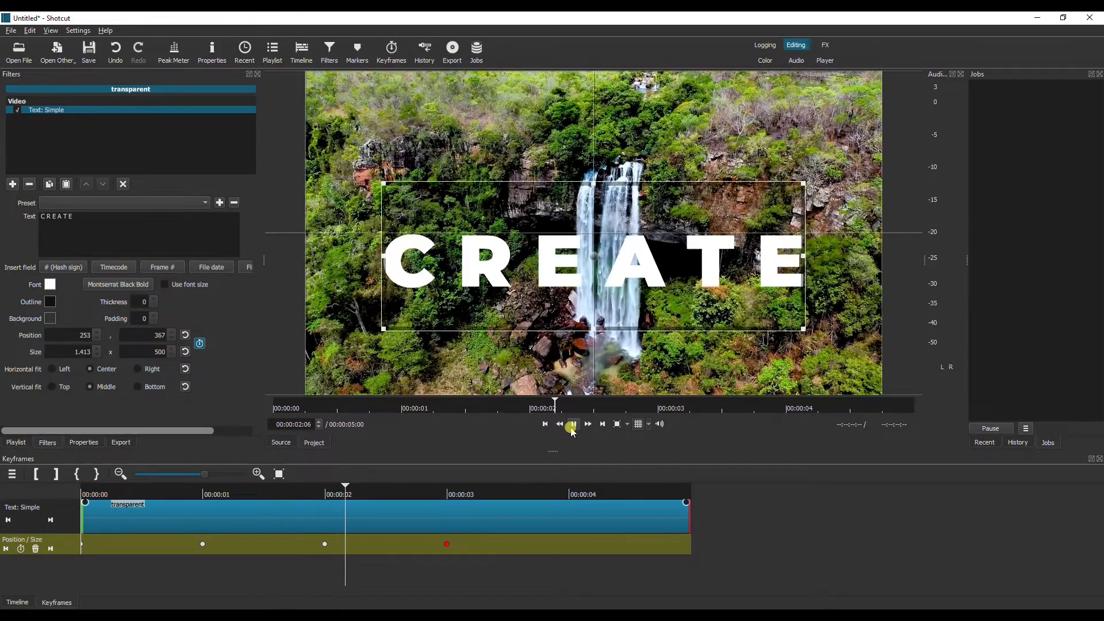
pyautogui.click(569, 429)
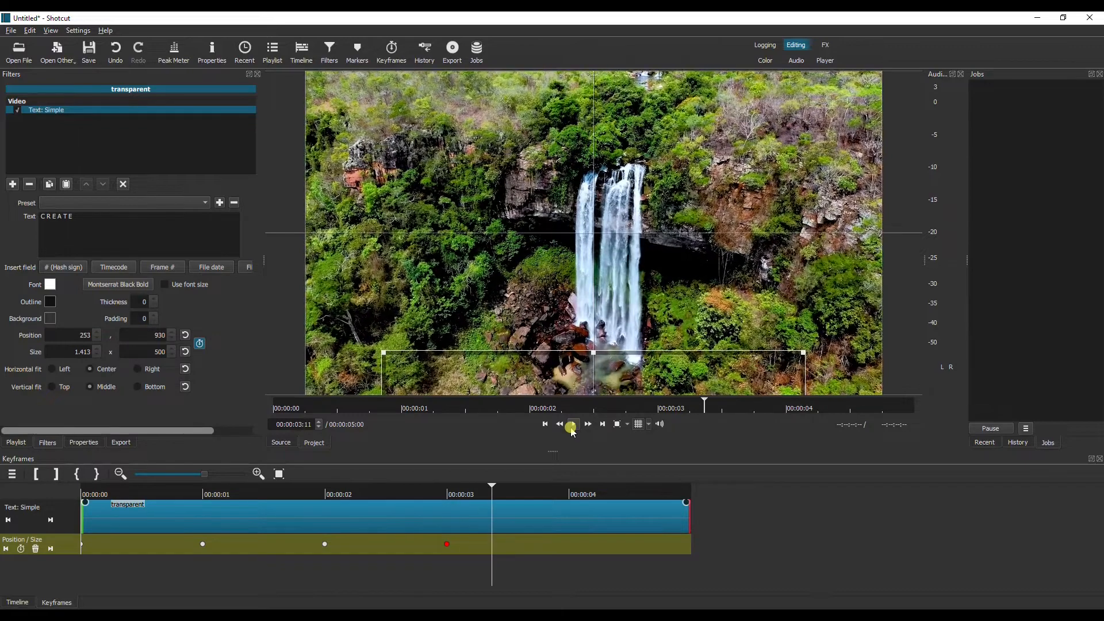
# Step: Set the type of the position keyframe at 00:00:01:00 to Hold and play the animation from the start
pyautogui.click(278, 474)
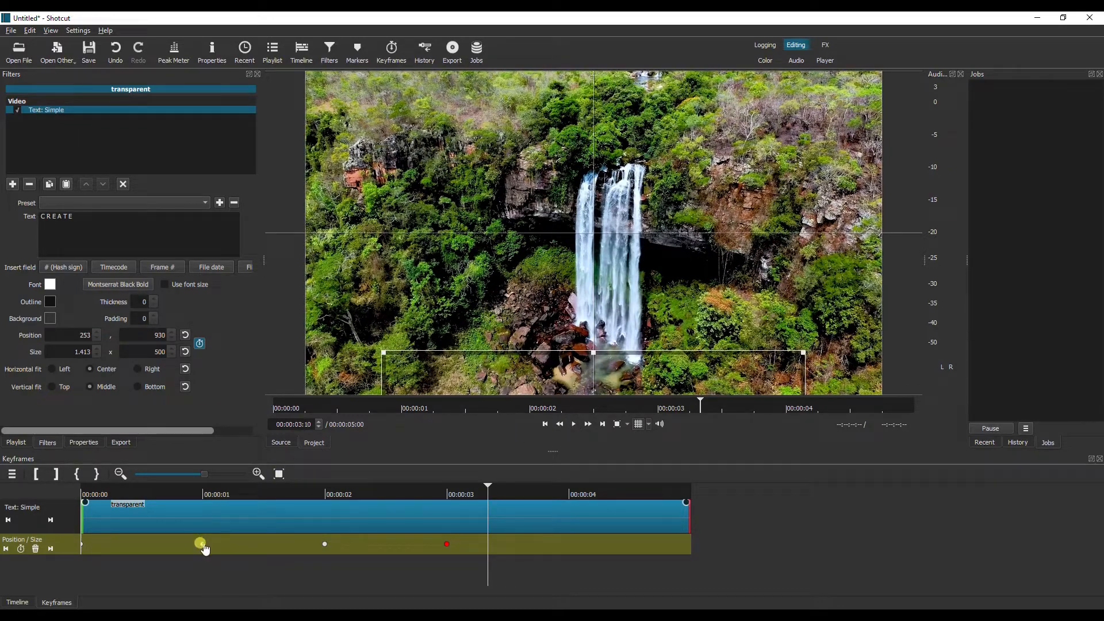
pyautogui.click(203, 543)
pyautogui.rightClick(204, 549)
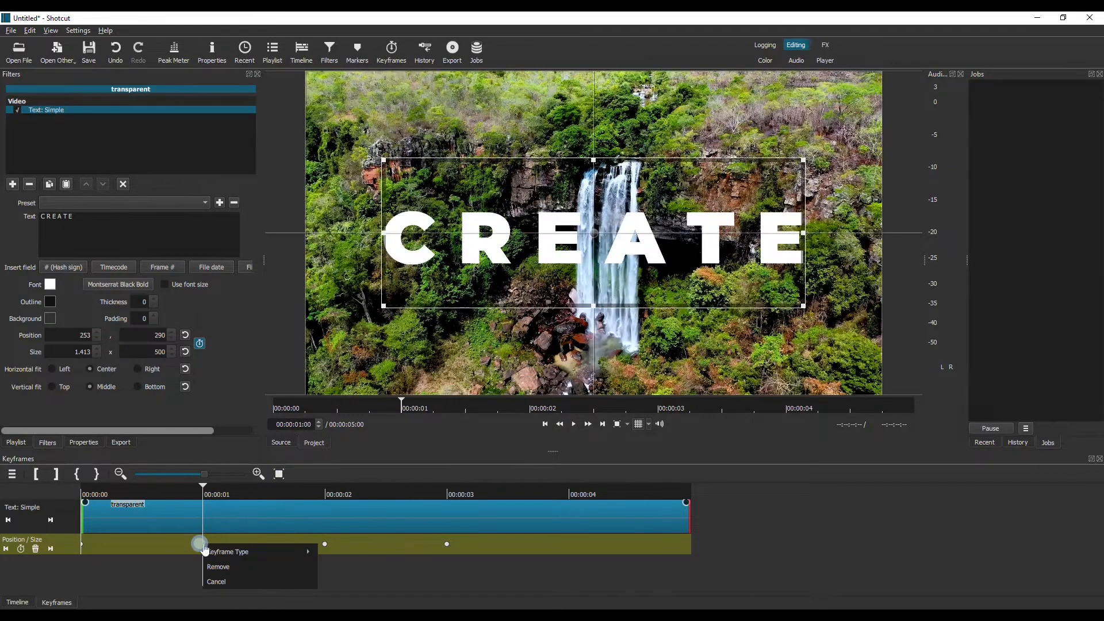
pyautogui.moveTo(251, 550)
pyautogui.click(335, 553)
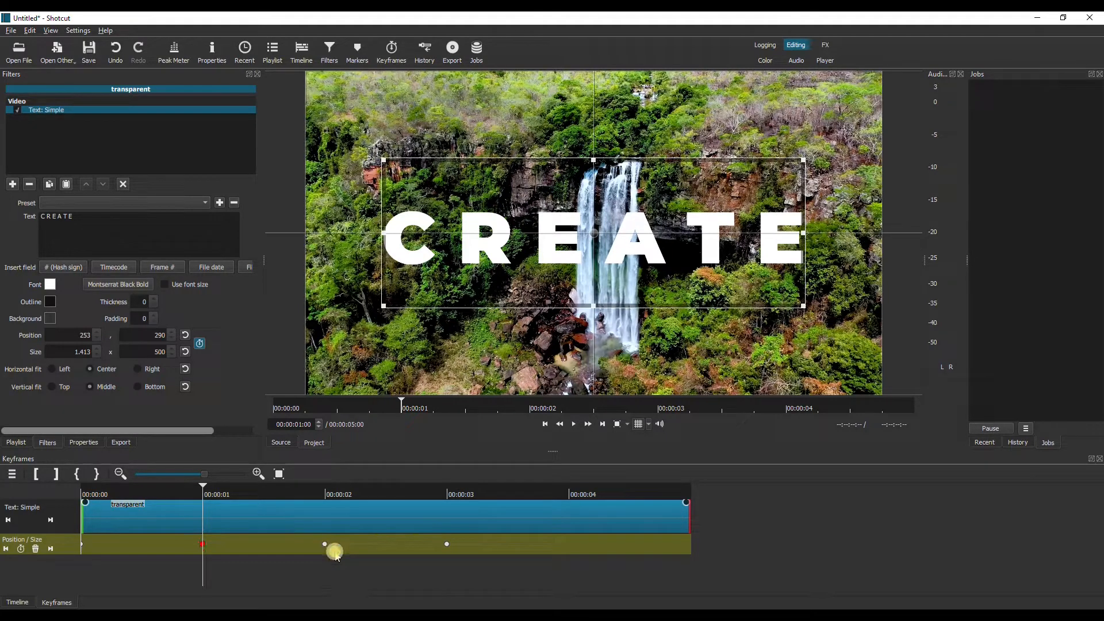
pyautogui.click(544, 425)
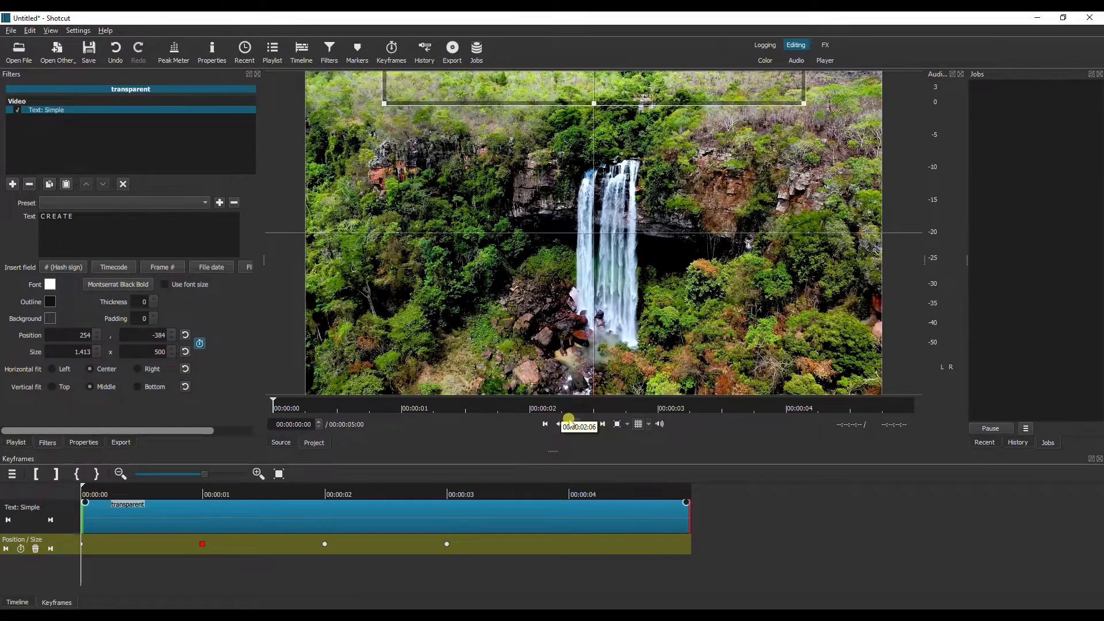
pyautogui.click(573, 425)
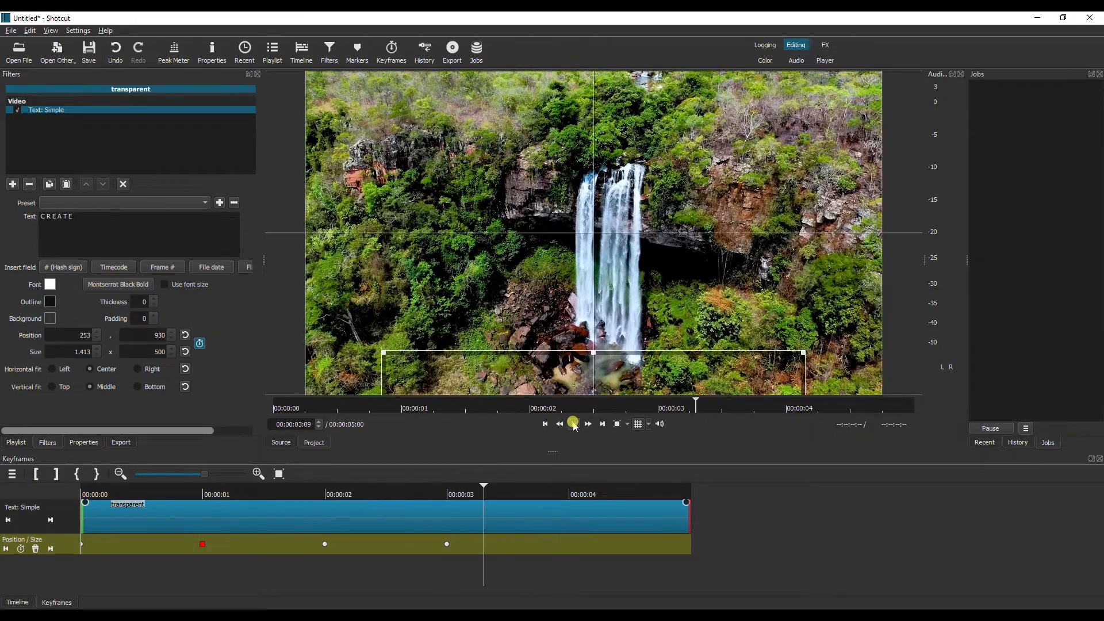
# Step: Keyframe the text at position 253, 151 at 00:00:00:10 and play the animation from the start
pyautogui.click(545, 424)
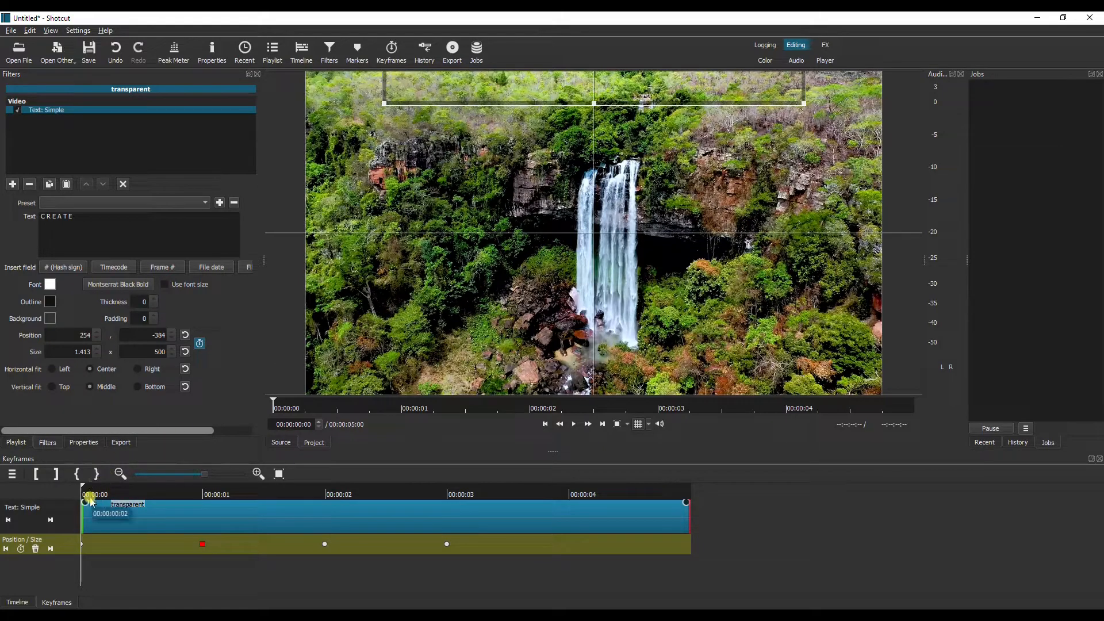
pyautogui.moveTo(82, 489); pyautogui.dragTo(125, 494)
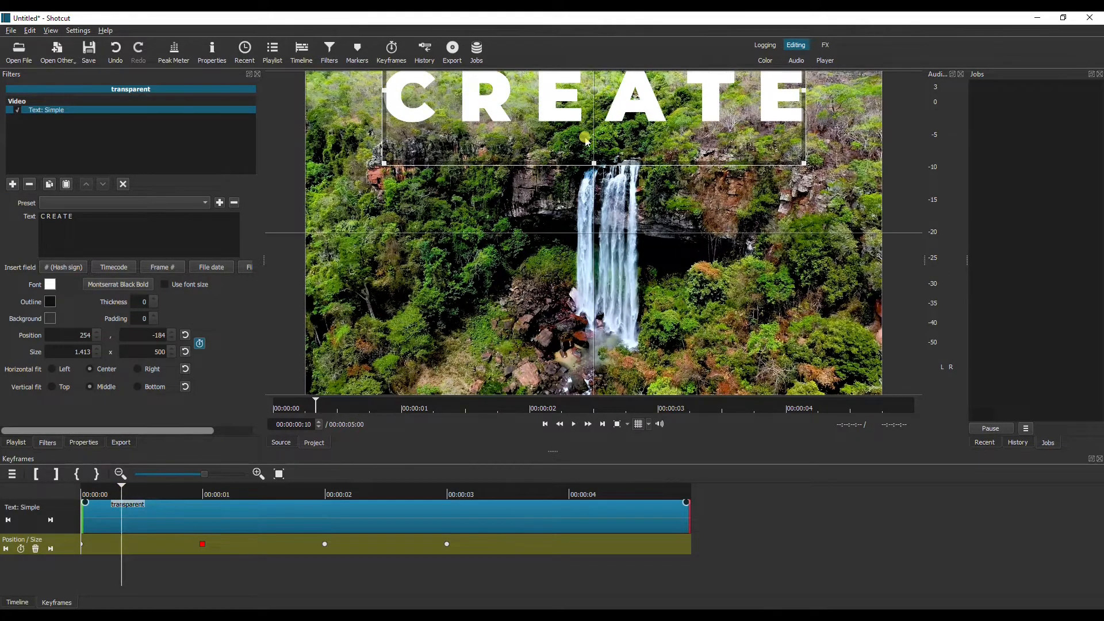
pyautogui.moveTo(597, 96); pyautogui.dragTo(598, 205)
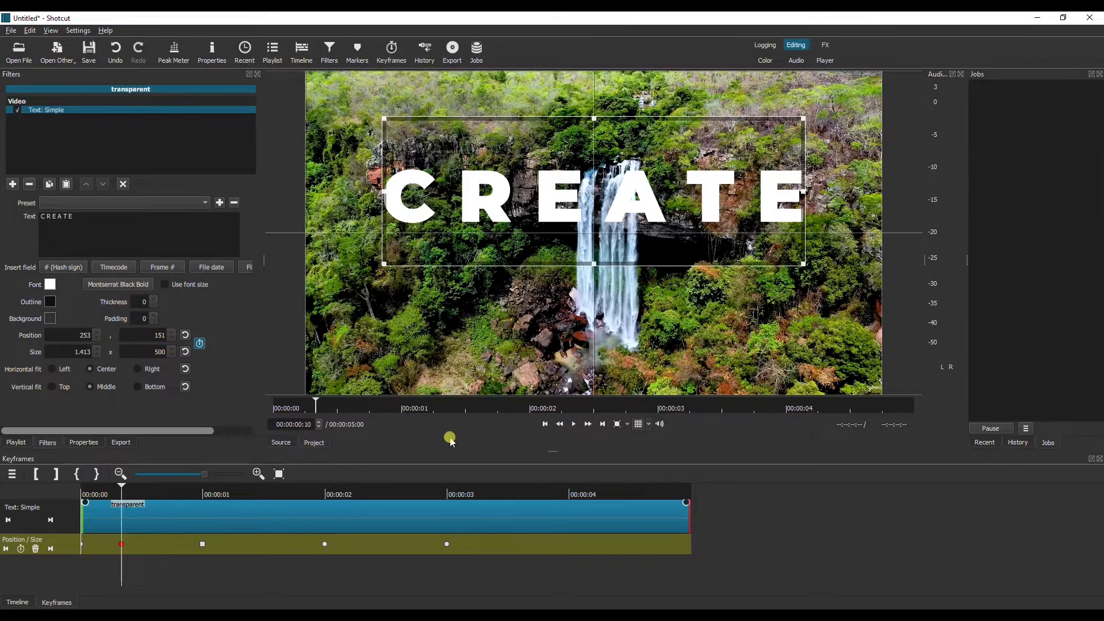
pyautogui.click(544, 423)
pyautogui.click(545, 424)
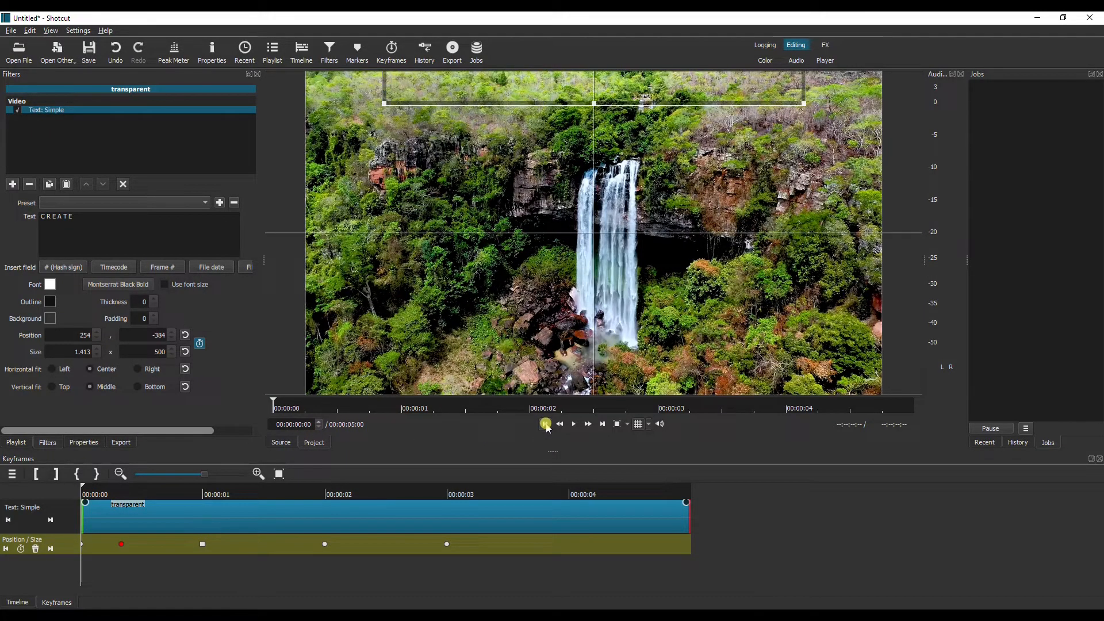
pyautogui.click(574, 424)
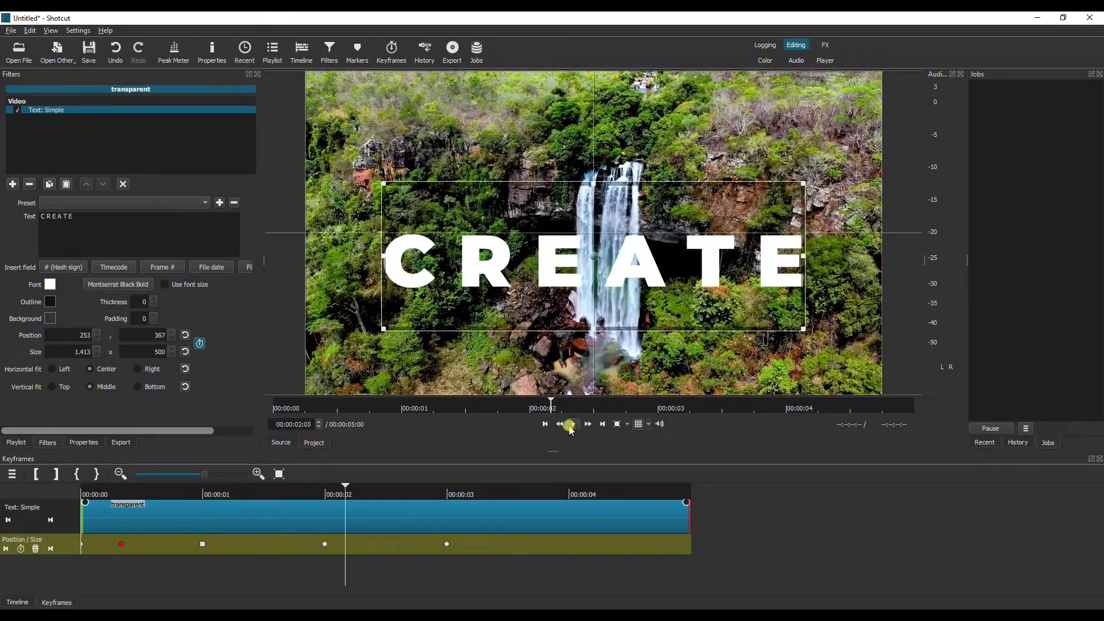
# Step: Go to the keyframe at 00:00:00:10 and add a Blur: Box filter to the transparent clip
pyautogui.click(121, 544)
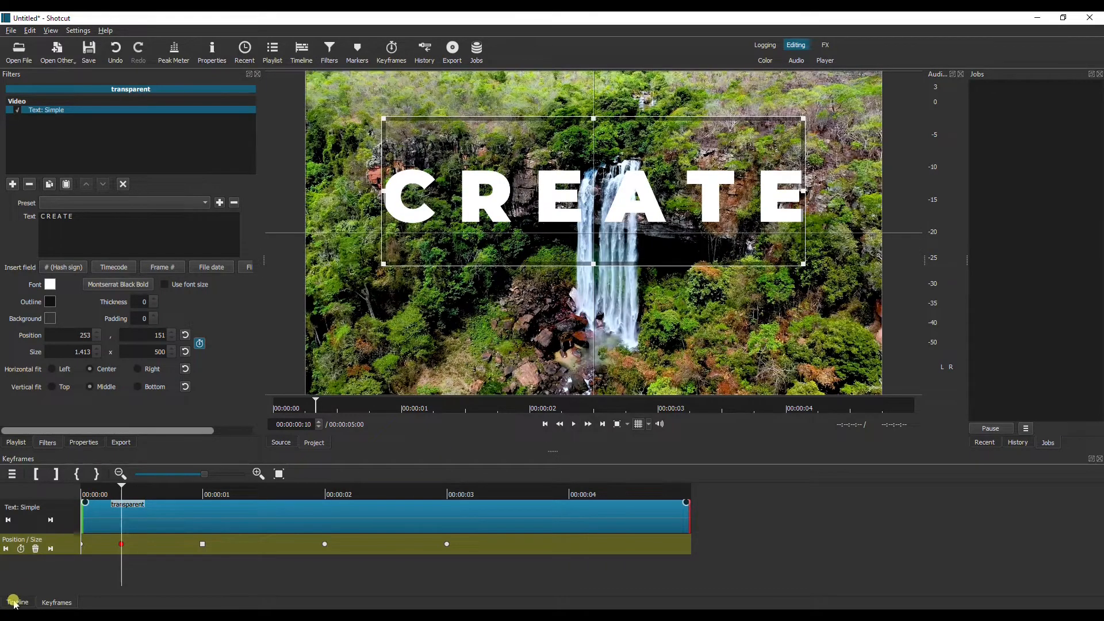
pyautogui.click(16, 602)
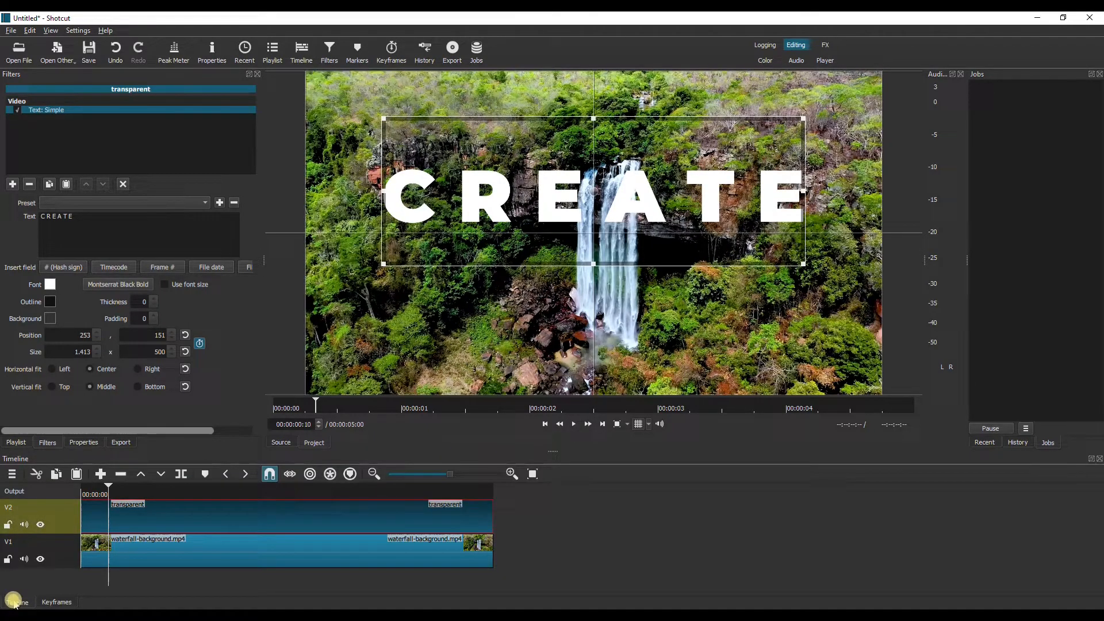
pyautogui.click(114, 507)
pyautogui.click(11, 185)
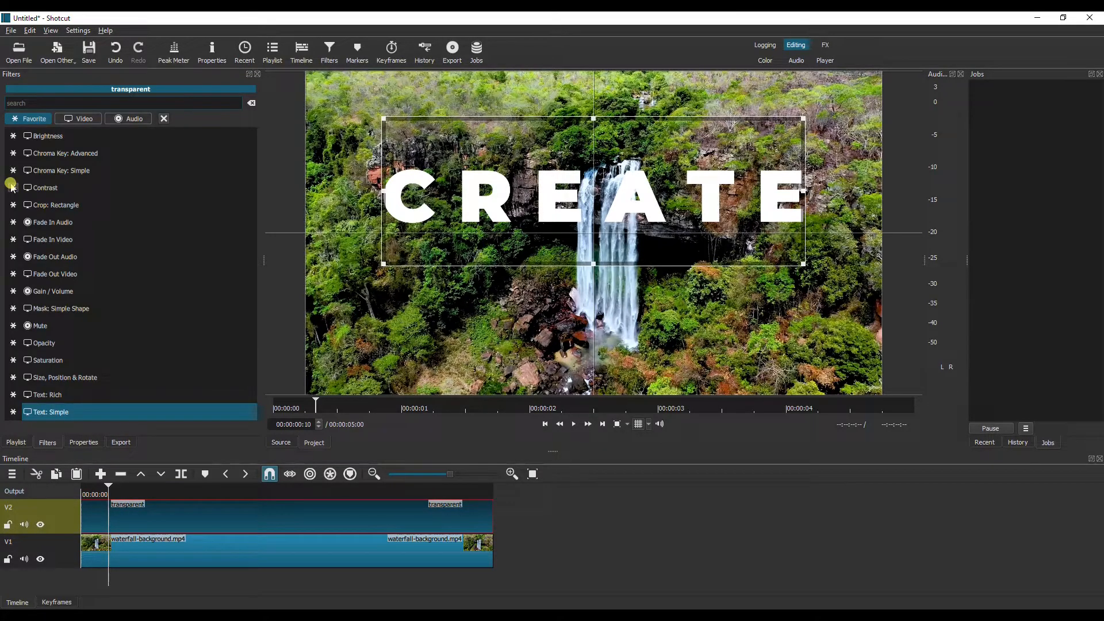
pyautogui.write('blur')
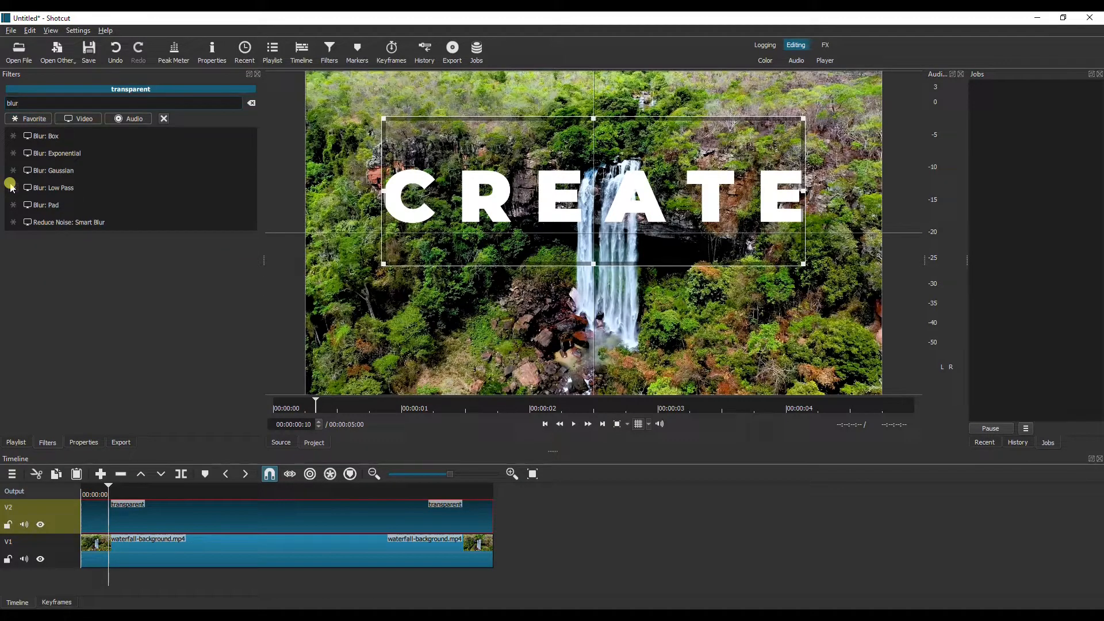
pyautogui.click(47, 142)
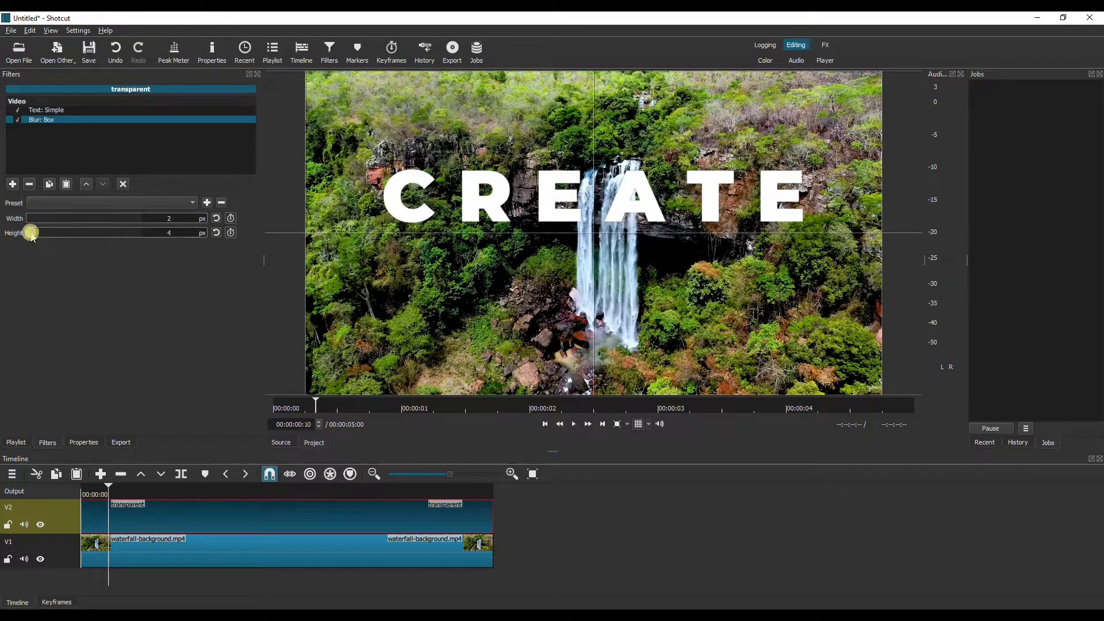
# Step: Keyframe the blur height at its default 2 px at 00:00:00:10 and set that keyframe's type to Smooth
pyautogui.moveTo(31, 233)
pyautogui.mouseDown()
pyautogui.moveTo(52, 236)
pyautogui.moveTo(32, 233)
pyautogui.mouseUp()
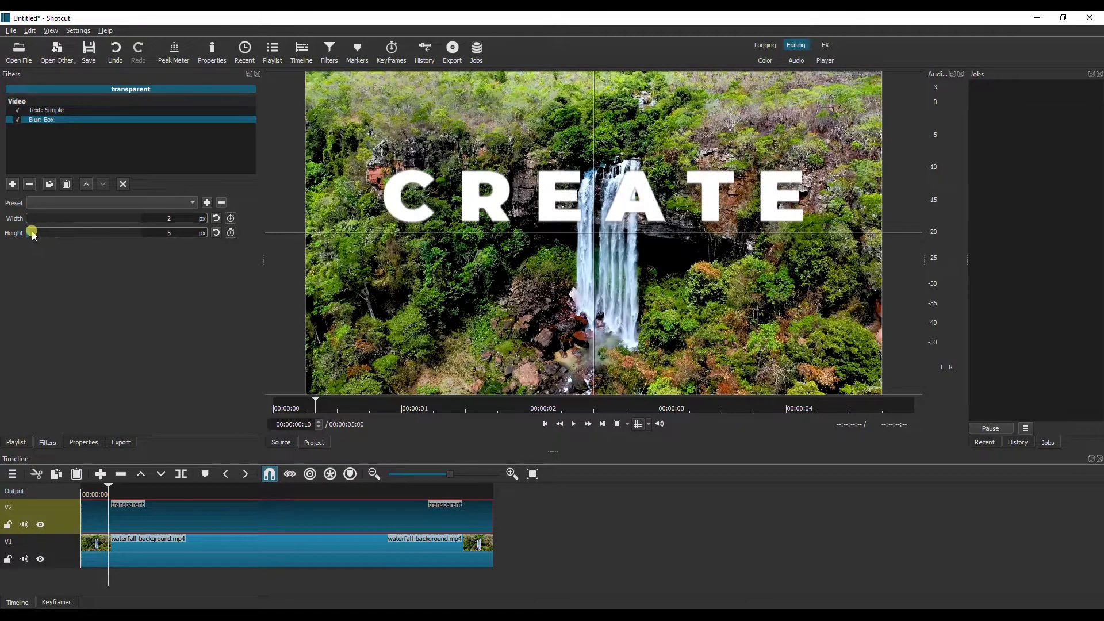
pyautogui.click(217, 232)
pyautogui.click(229, 233)
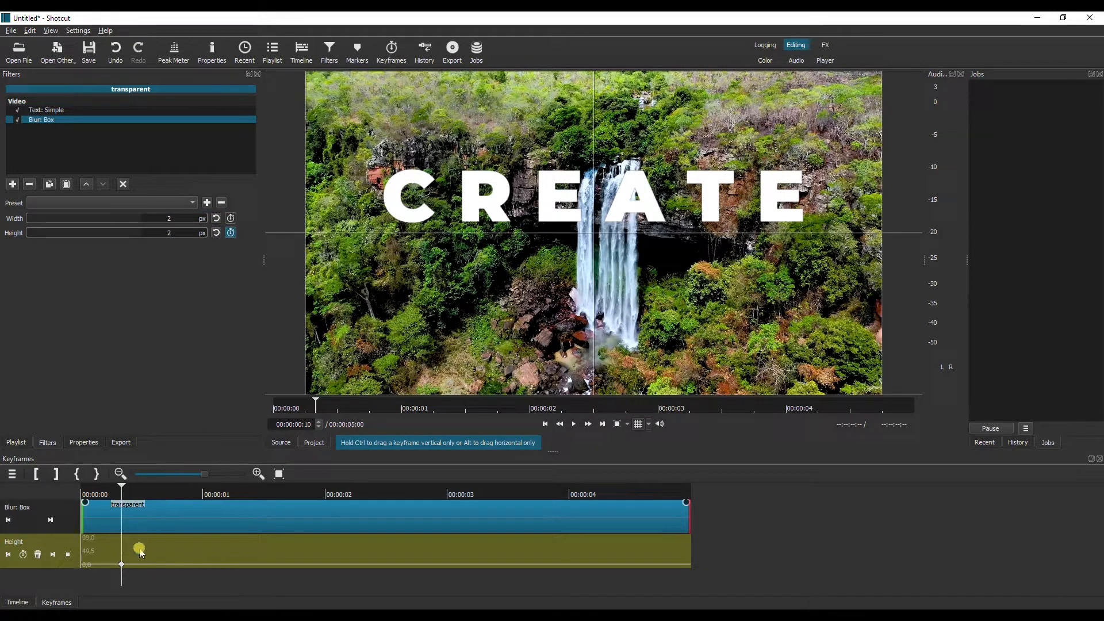
pyautogui.rightClick(126, 565)
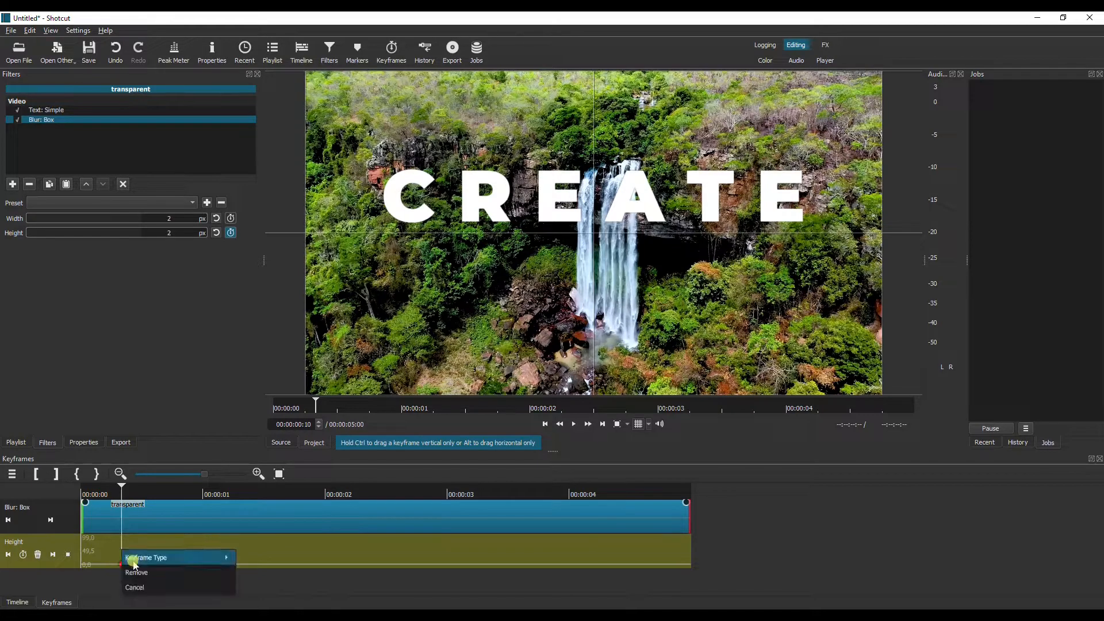
pyautogui.click(199, 558)
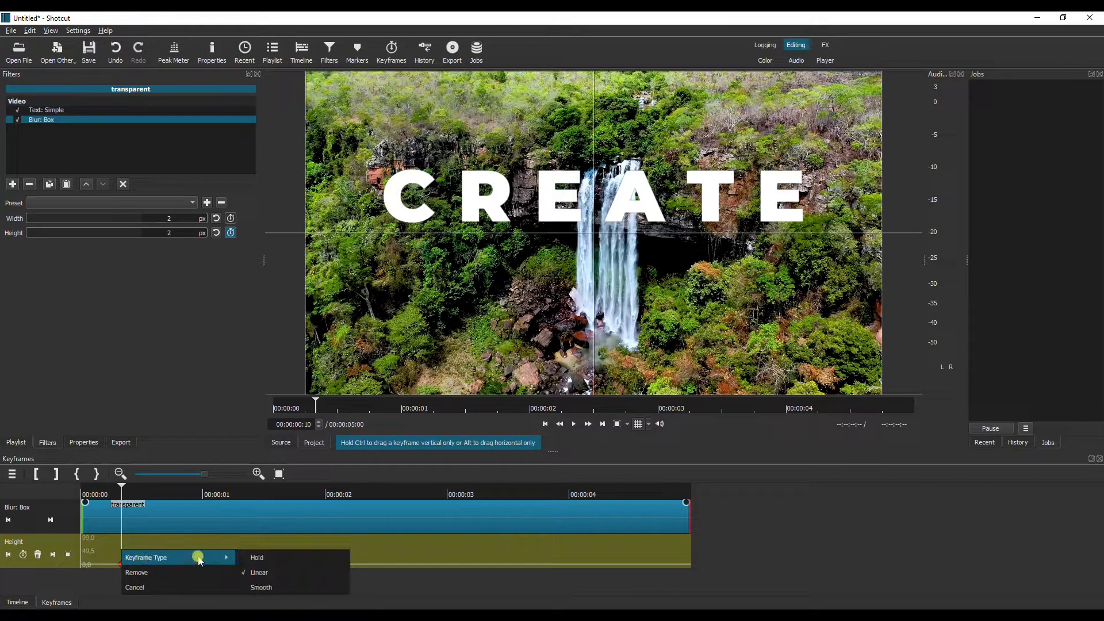
pyautogui.click(264, 587)
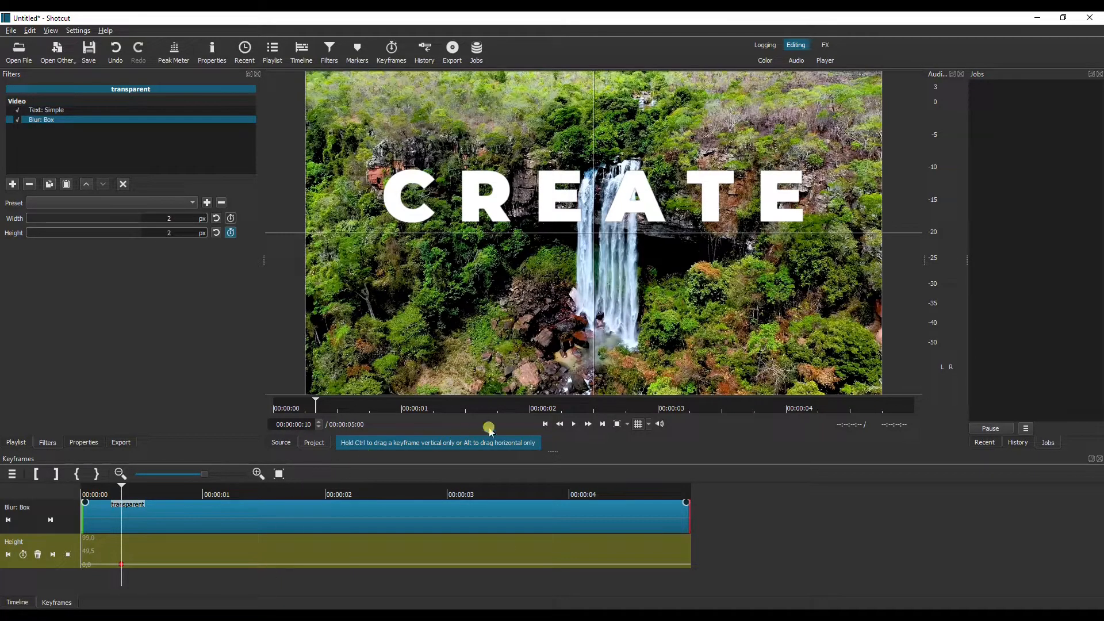
# Step: Keyframe the blur height to 50 px at the start of the clip
pyautogui.click(542, 424)
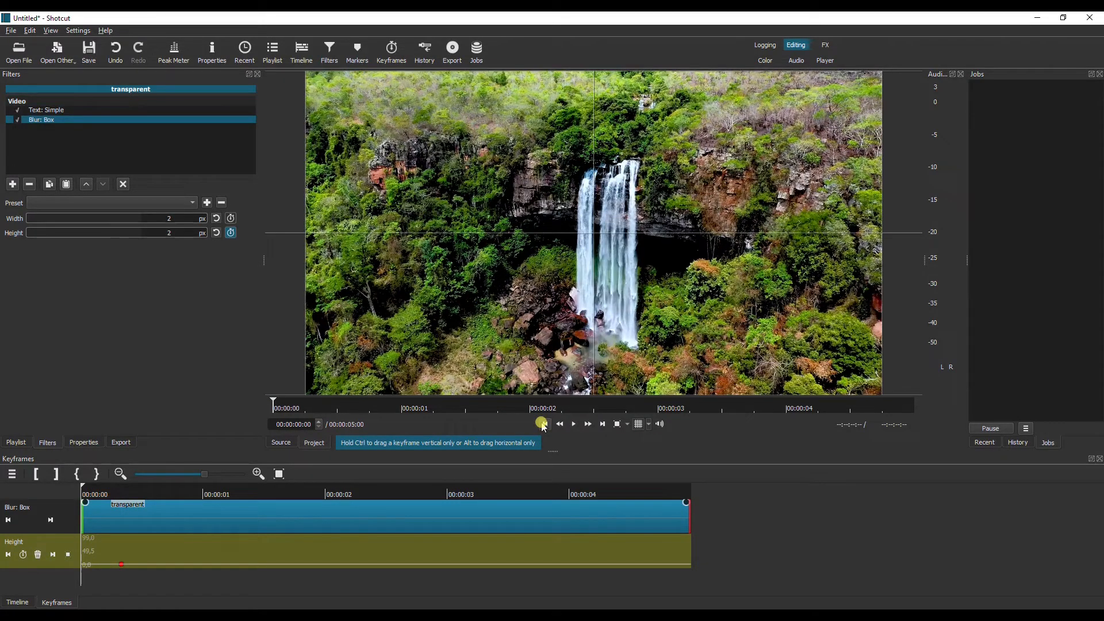
pyautogui.click(166, 218)
pyautogui.moveTo(169, 233); pyautogui.dragTo(179, 234)
pyautogui.write('50')
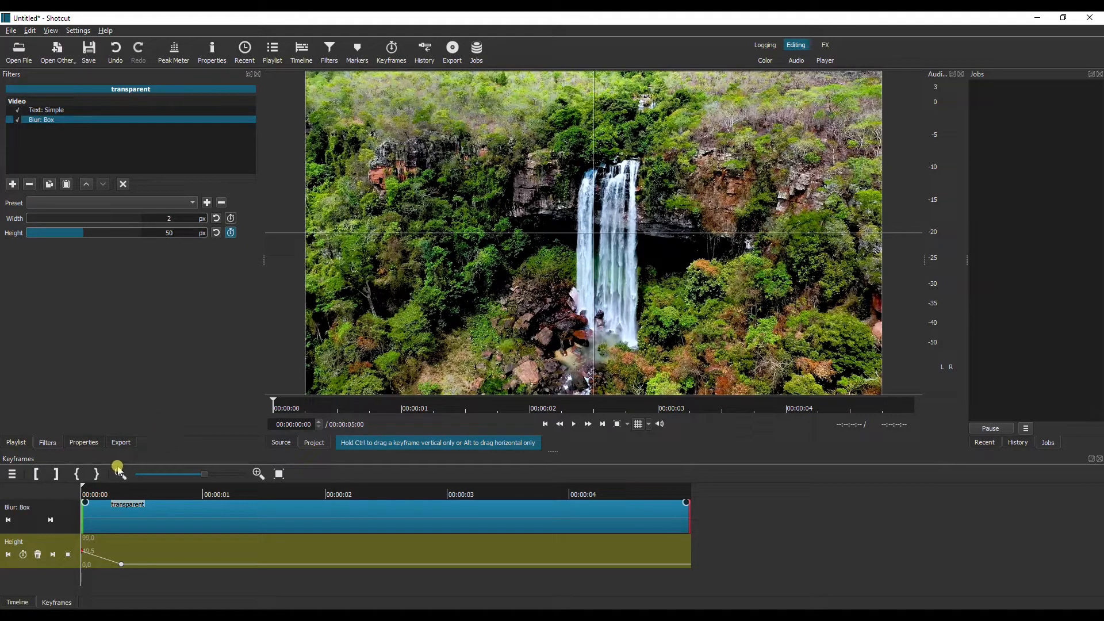
# Step: Scrub through the blurred entrance of the title and play the animation from the start
pyautogui.moveTo(83, 489); pyautogui.dragTo(135, 496)
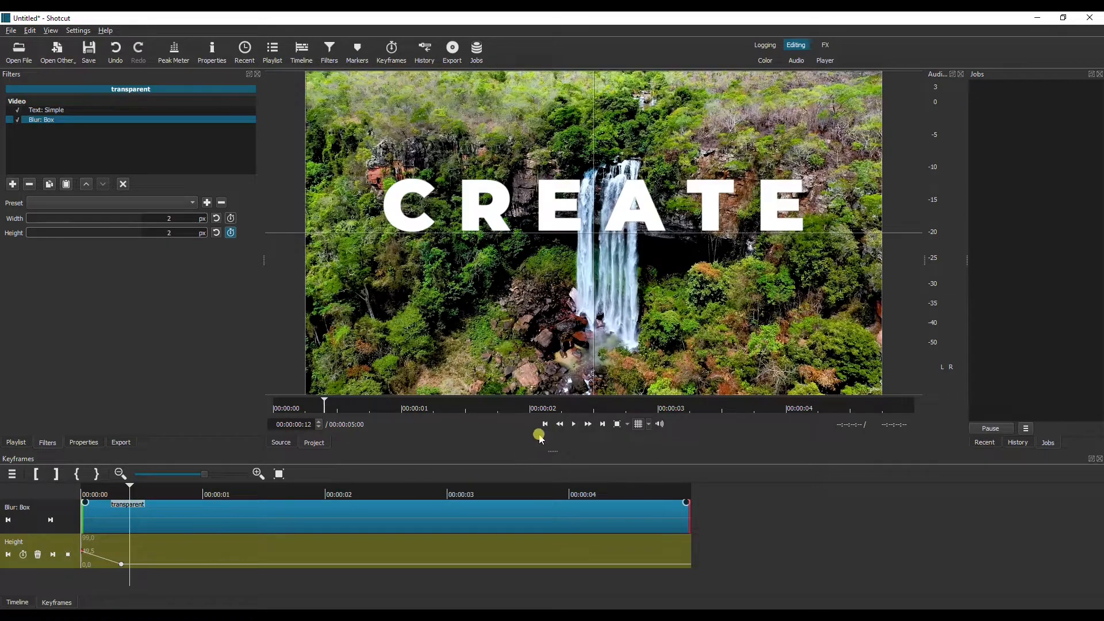
pyautogui.click(548, 425)
pyautogui.click(397, 330)
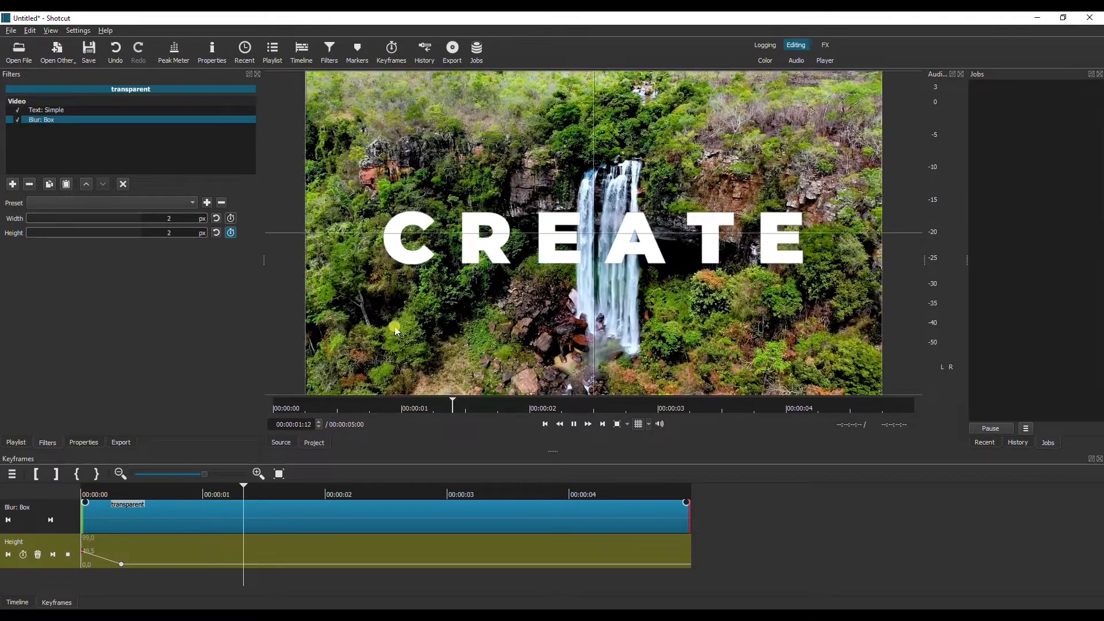
pyautogui.click(470, 358)
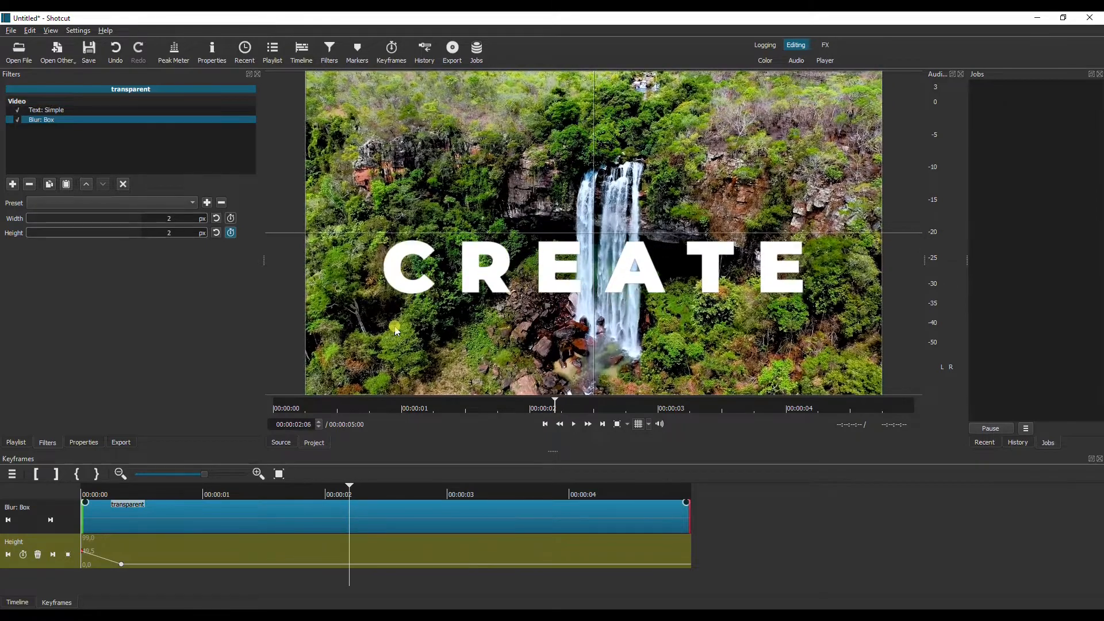
pyautogui.click(544, 424)
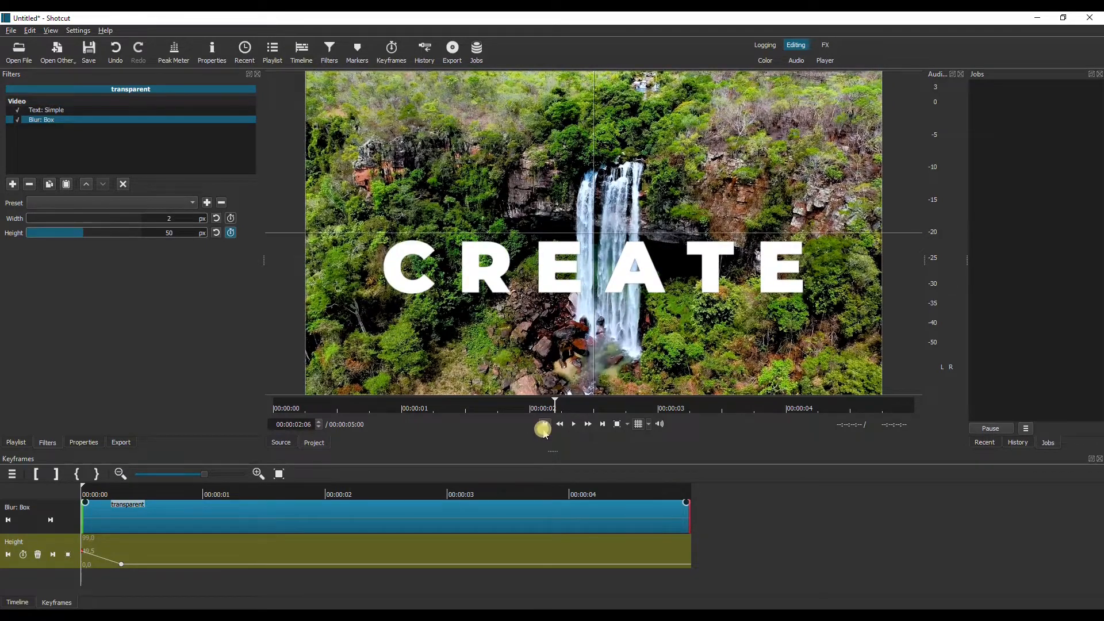
# Step: Go to 00:00:01:00 and add a Mask: Simple Shape filter to the transparent clip
pyautogui.click(204, 496)
pyautogui.click(17, 603)
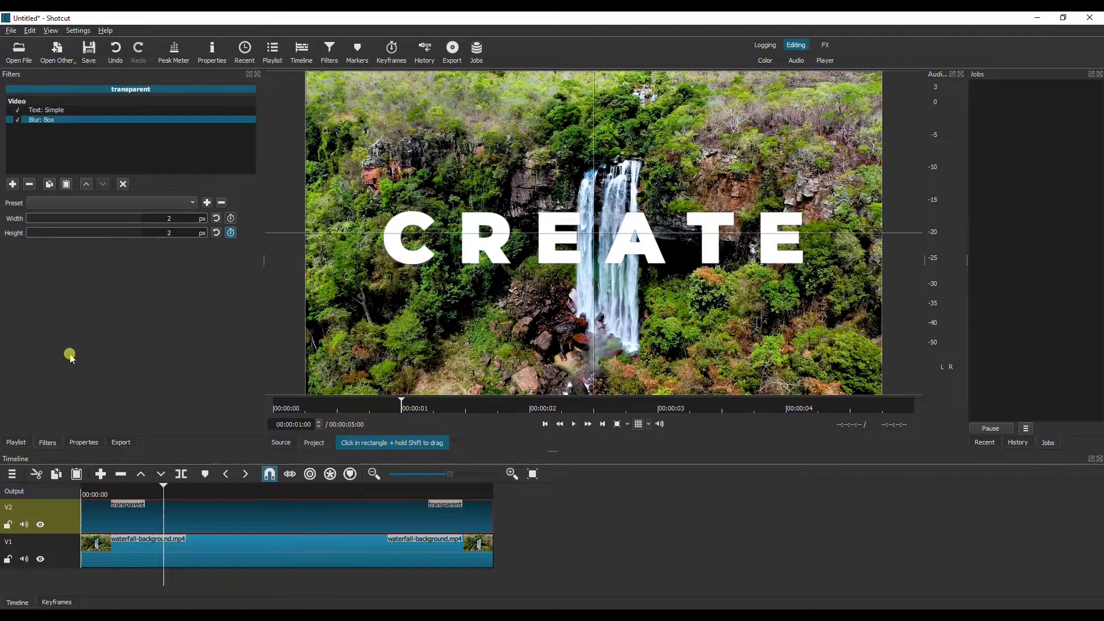
pyautogui.click(10, 184)
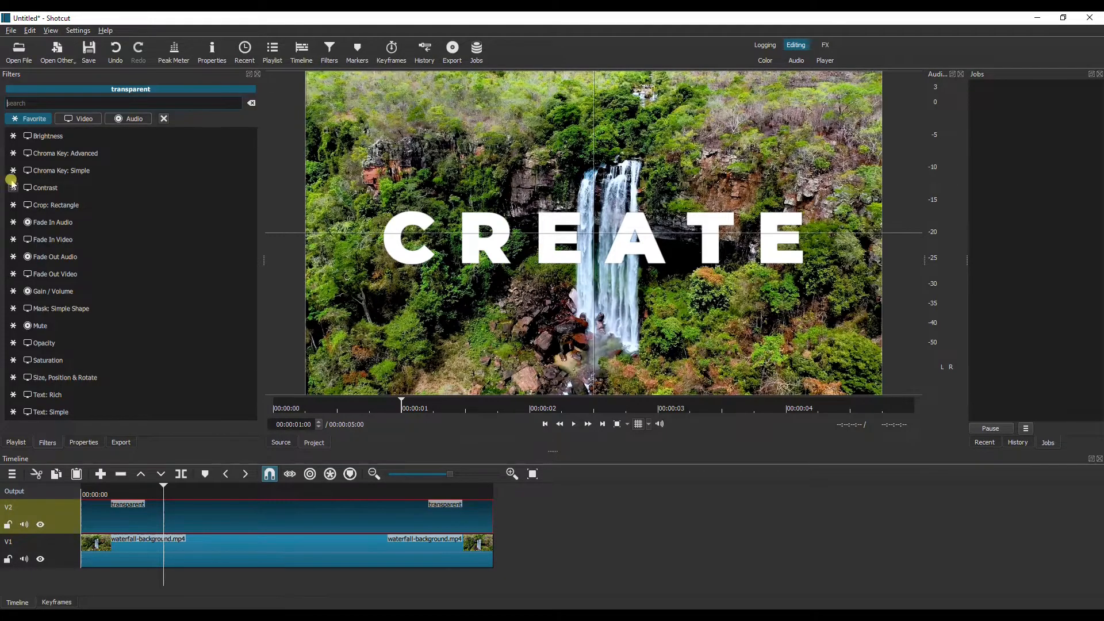
pyautogui.write('mask')
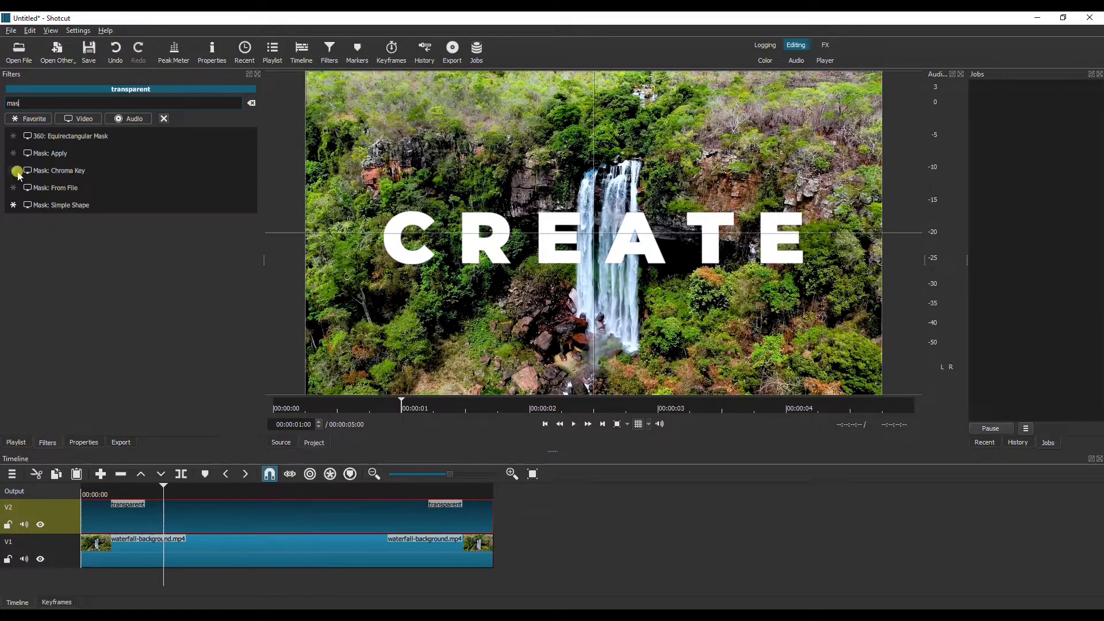
pyautogui.click(65, 205)
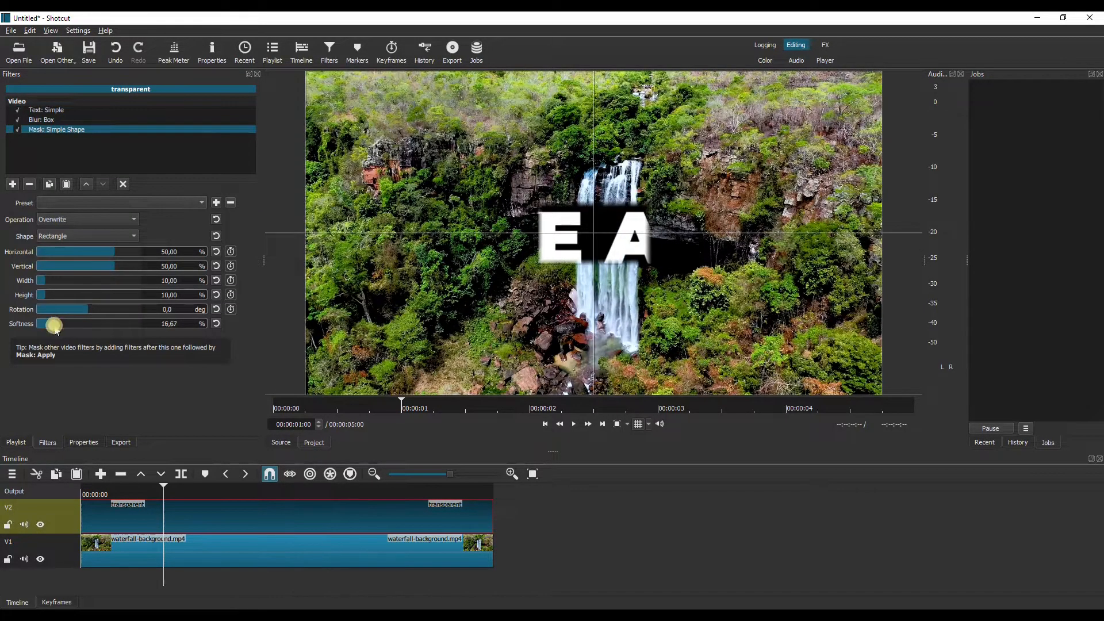
# Step: Set the rectangle mask's softness to 0% and its height to 50%
pyautogui.moveTo(55, 326); pyautogui.dragTo(29, 326)
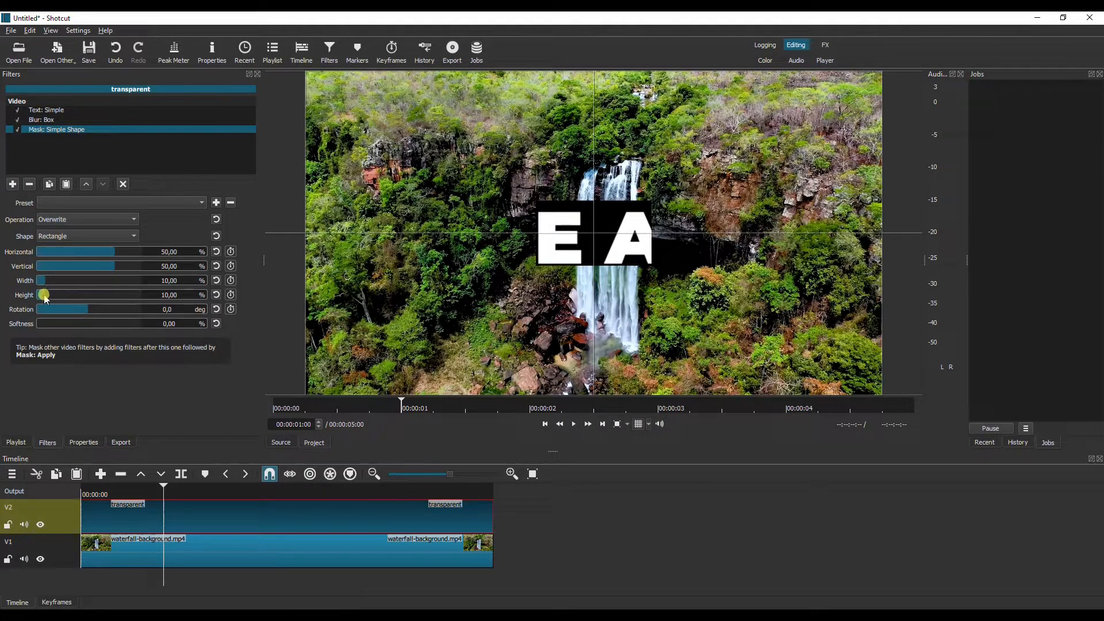
pyautogui.moveTo(45, 297); pyautogui.dragTo(152, 299)
pyautogui.doubleClick(185, 296)
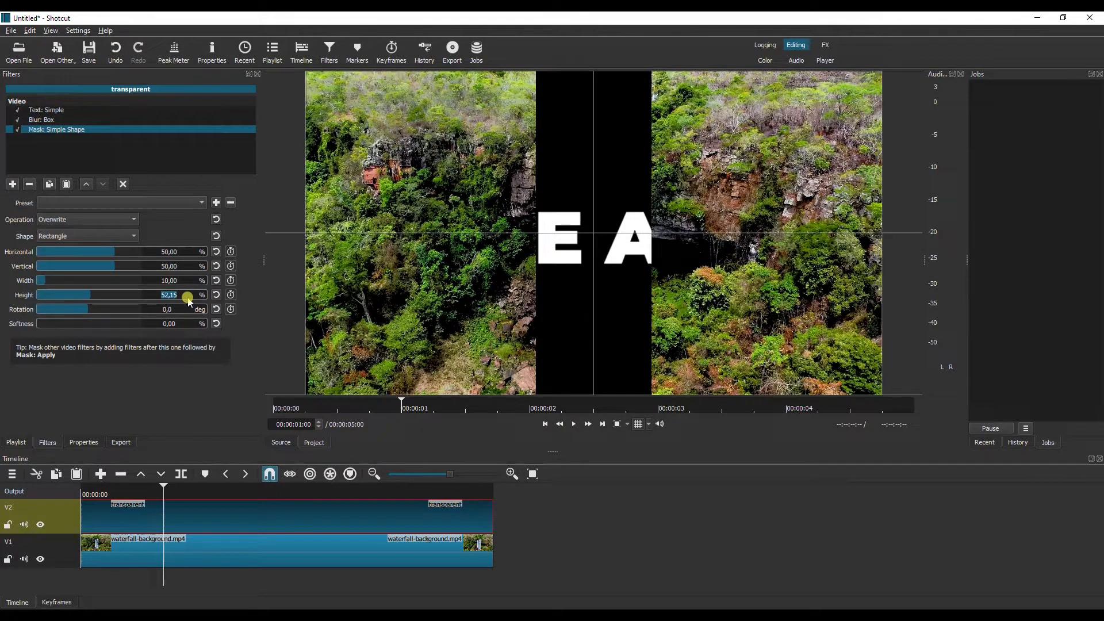
pyautogui.write('50')
# Step: Hide the preview grid and fit the mask around the letter C with width 5.38% and horizontal position 18.10%
pyautogui.moveTo(46, 283); pyautogui.dragTo(45, 283)
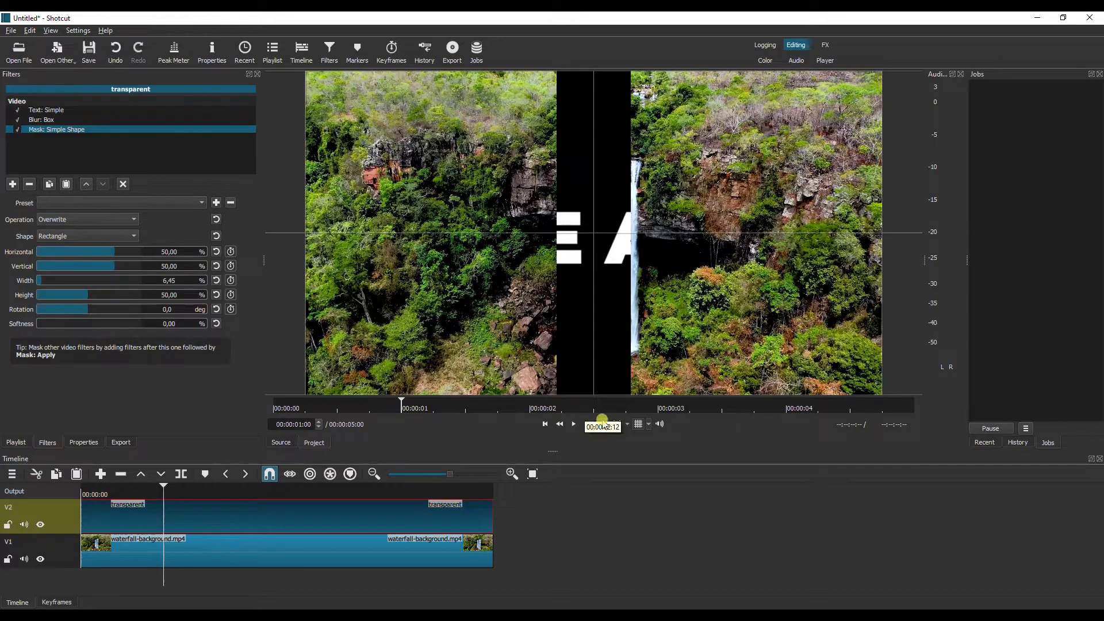
pyautogui.click(637, 424)
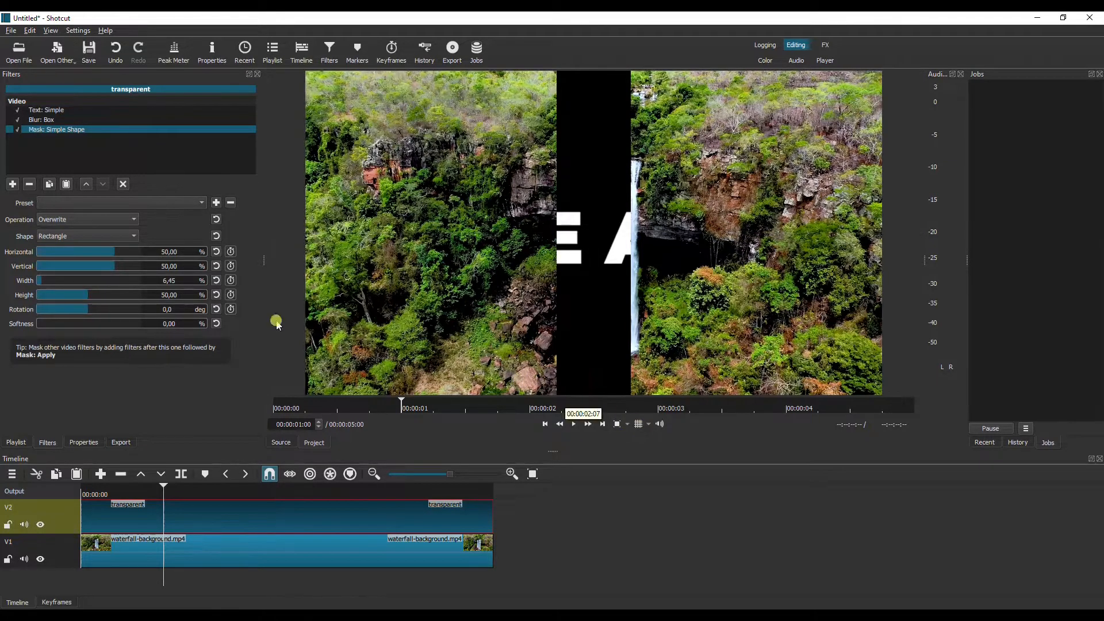
pyautogui.moveTo(115, 256); pyautogui.dragTo(98, 254)
# Step: Try the Minimum operation on the mask and switch it back to Overwrite
pyautogui.click(84, 219)
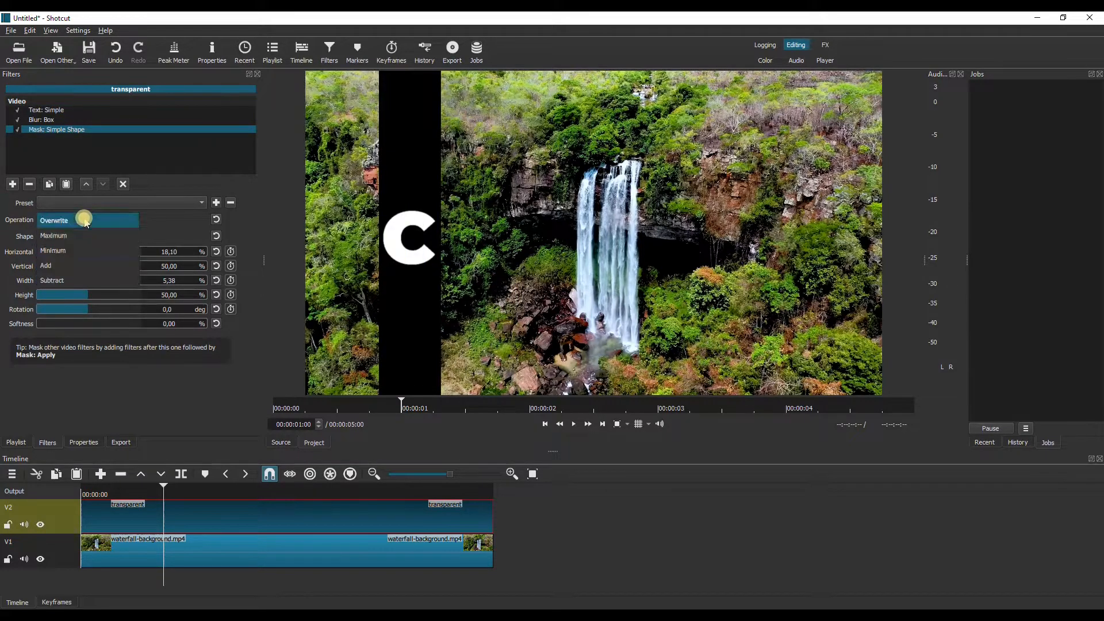
pyautogui.click(69, 247)
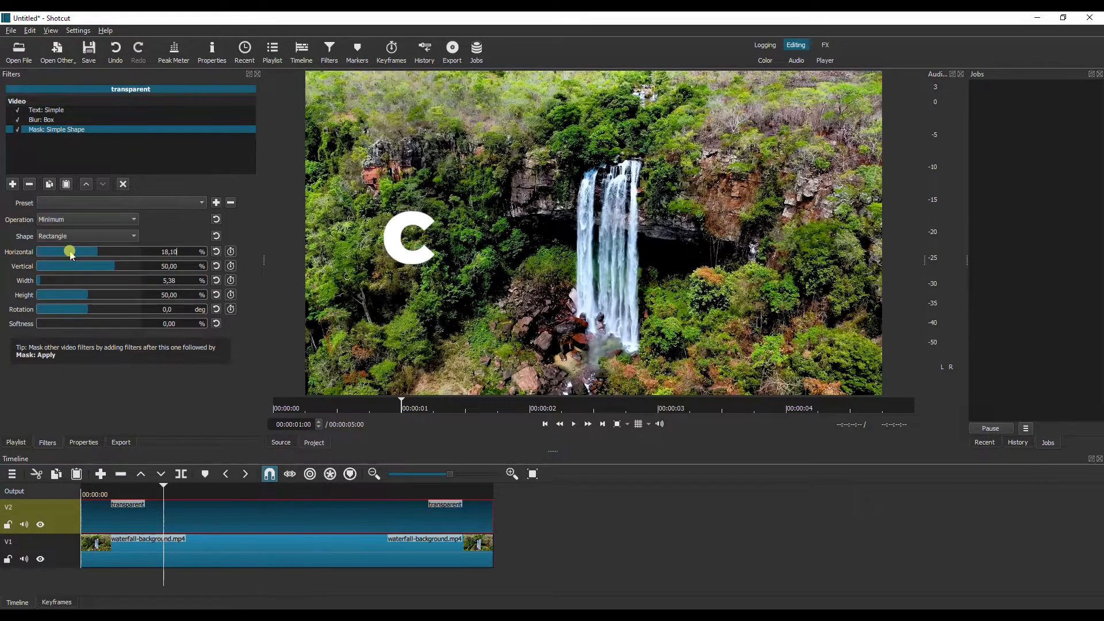
pyautogui.click(74, 219)
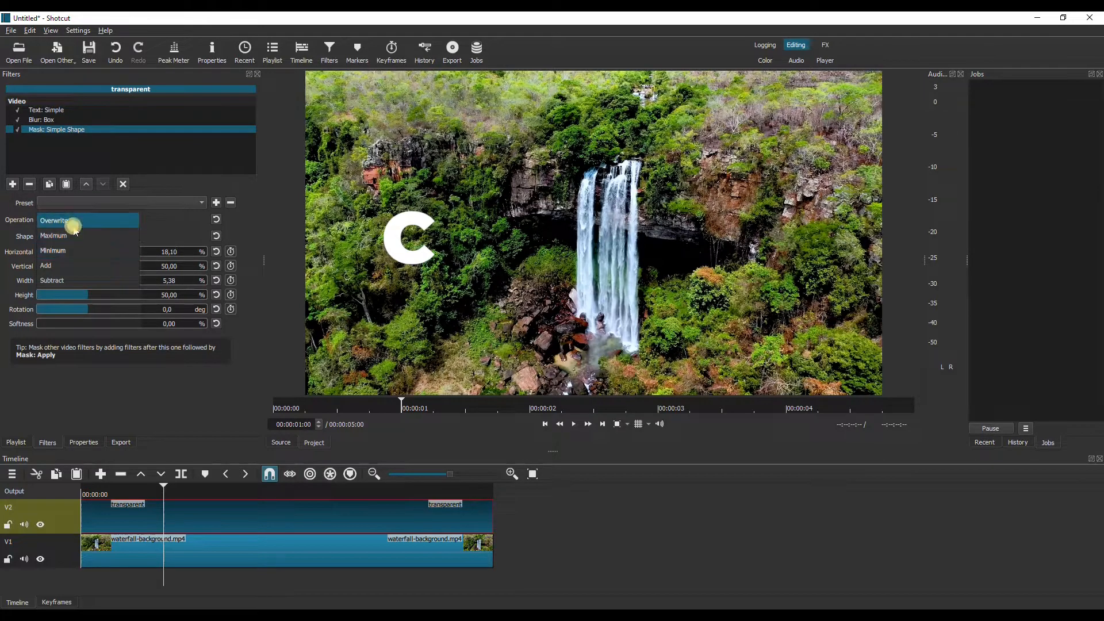
pyautogui.click(73, 221)
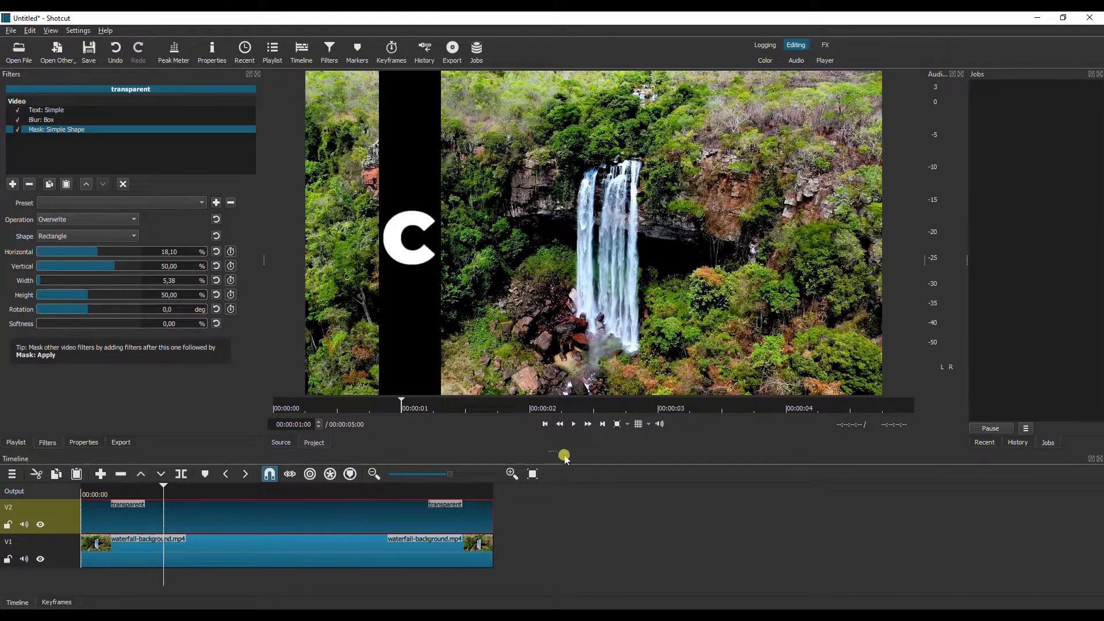
# Step: Add five empty video tracks, V3 to V7, above the transparent clip's track
pyautogui.moveTo(552, 448); pyautogui.dragTo(551, 370)
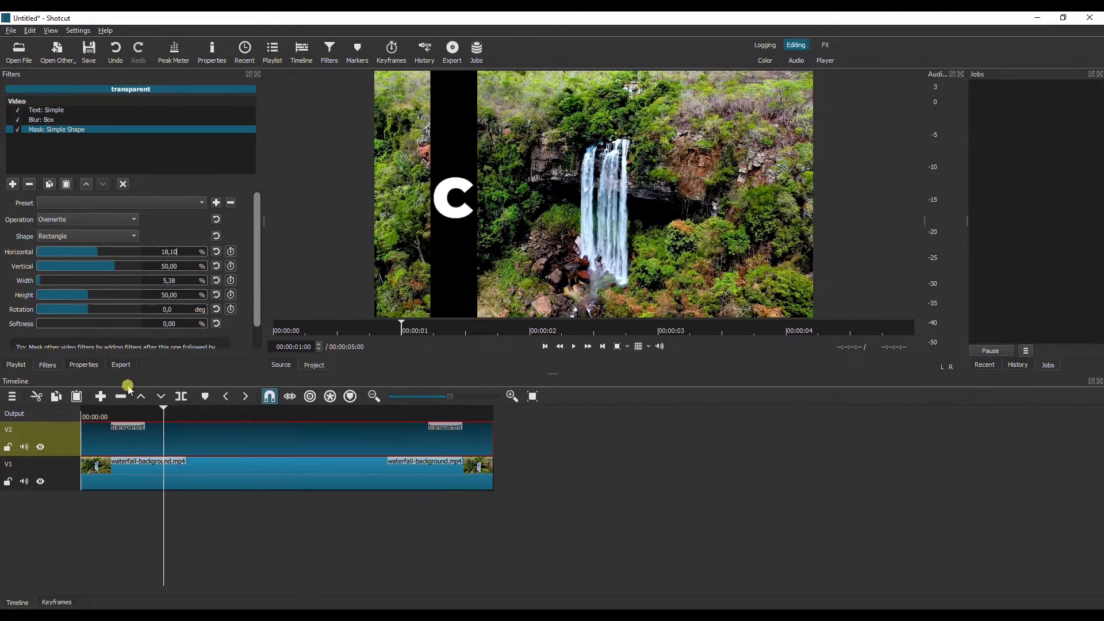
pyautogui.click(11, 396)
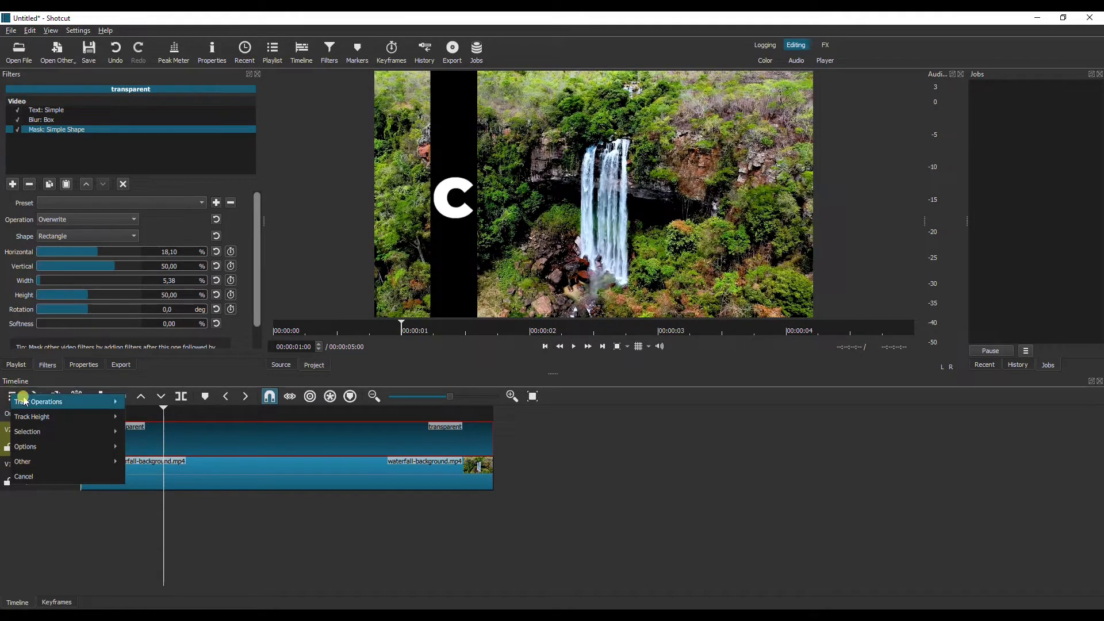
pyautogui.moveTo(64, 401)
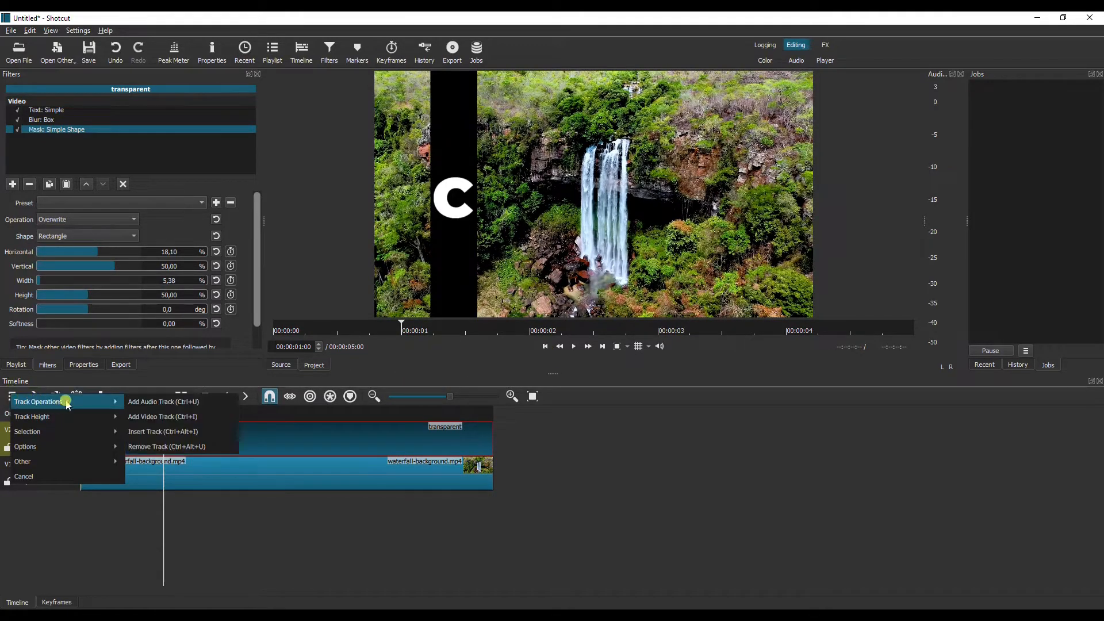
pyautogui.click(151, 416)
pyautogui.click(12, 396)
pyautogui.moveTo(66, 405)
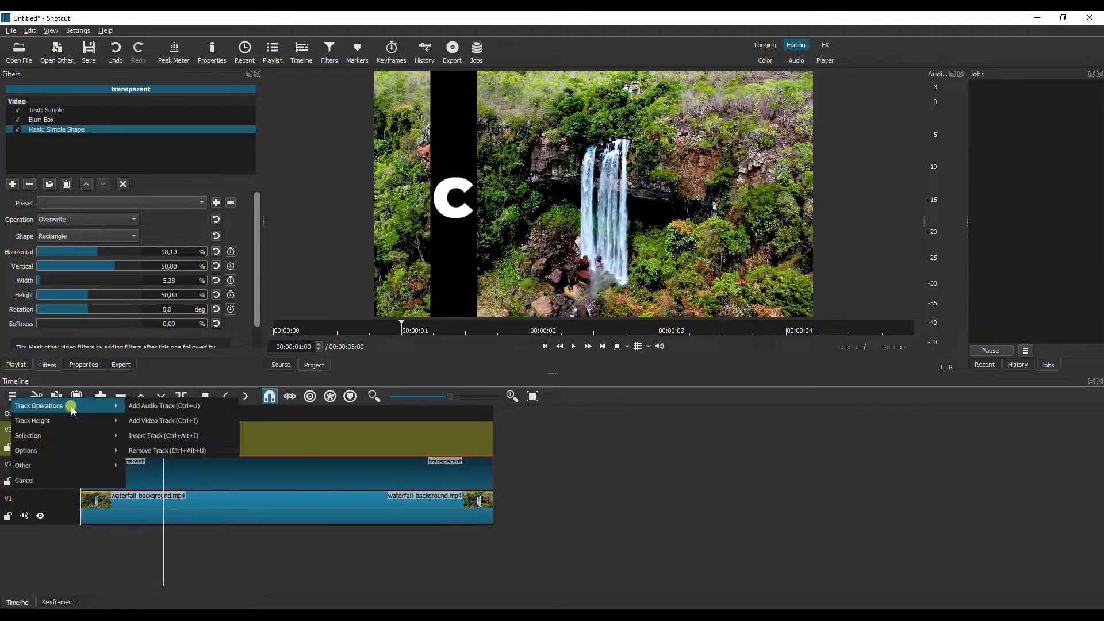
pyautogui.click(151, 423)
pyautogui.click(12, 396)
pyautogui.click(149, 420)
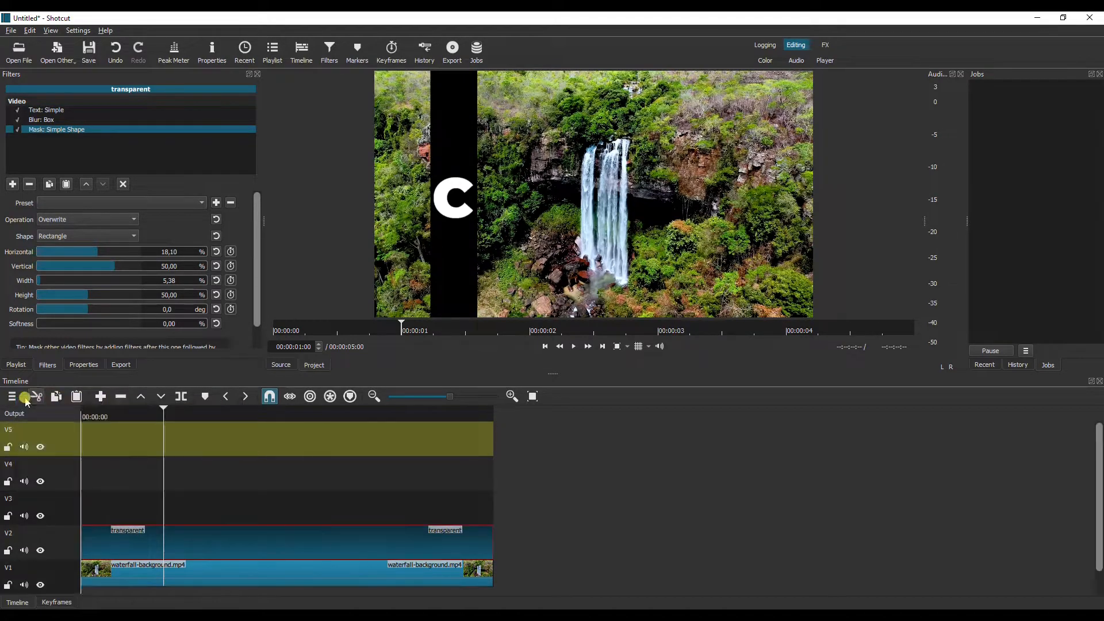
pyautogui.click(11, 396)
pyautogui.click(149, 420)
pyautogui.click(12, 396)
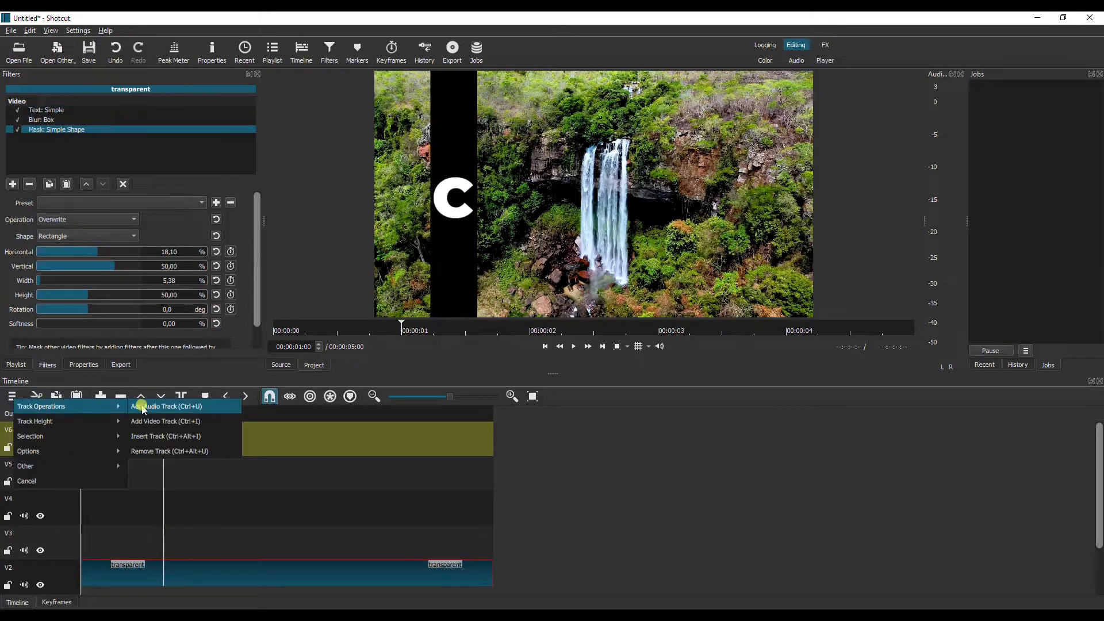
pyautogui.click(152, 421)
# Step: Copy the masked transparent clip on V2 and paste it at the start of tracks V3 and V4
pyautogui.moveTo(1092, 480); pyautogui.dragTo(1093, 518)
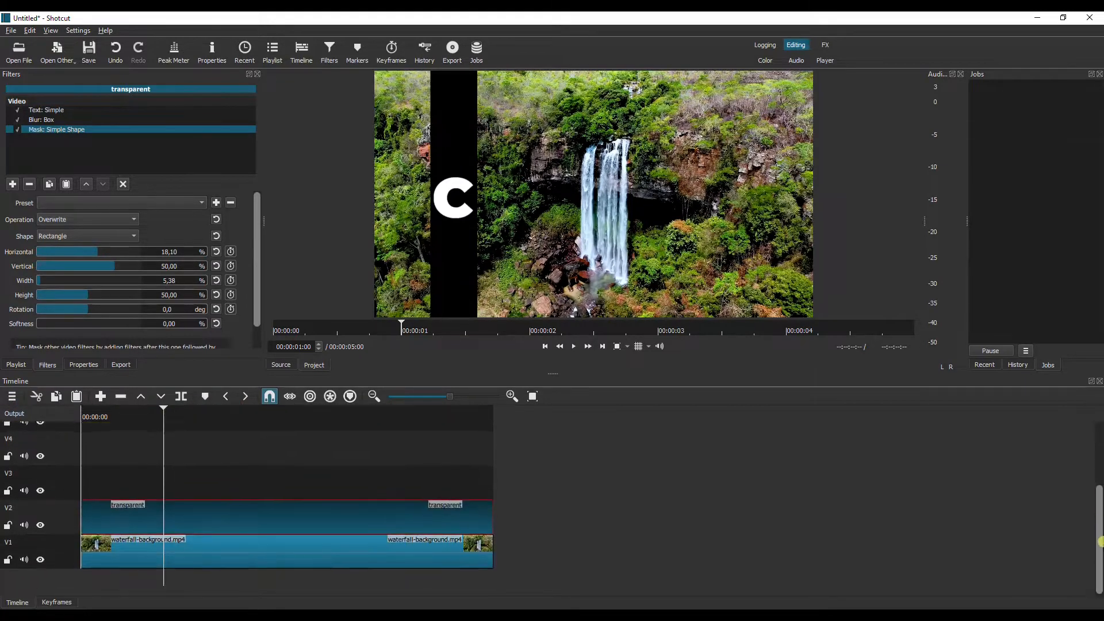
pyautogui.moveTo(553, 372); pyautogui.dragTo(558, 265)
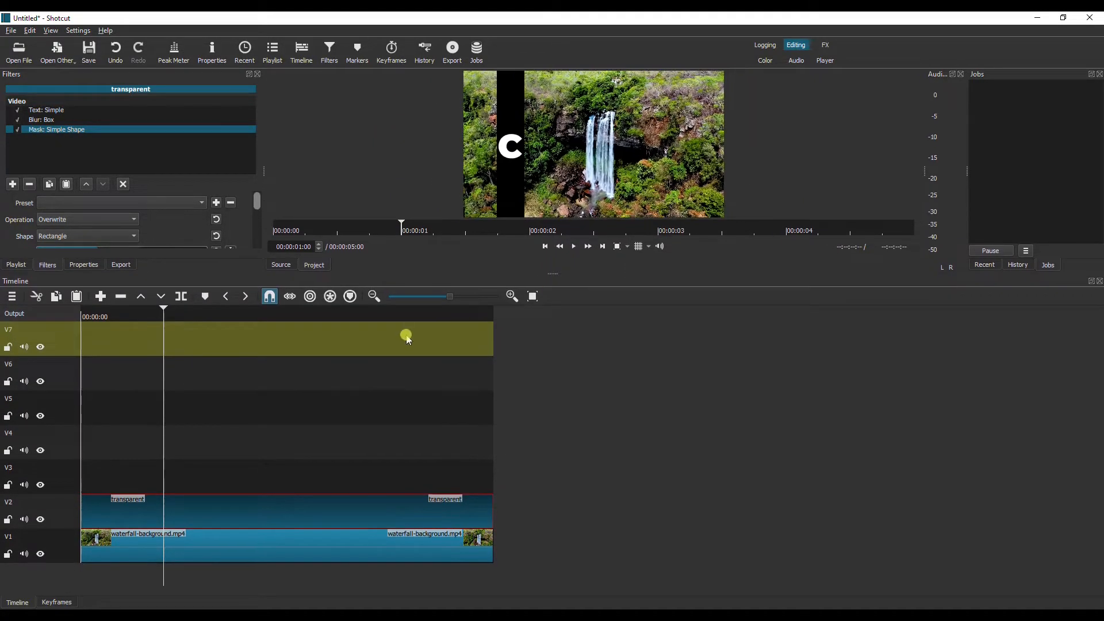
pyautogui.click(115, 498)
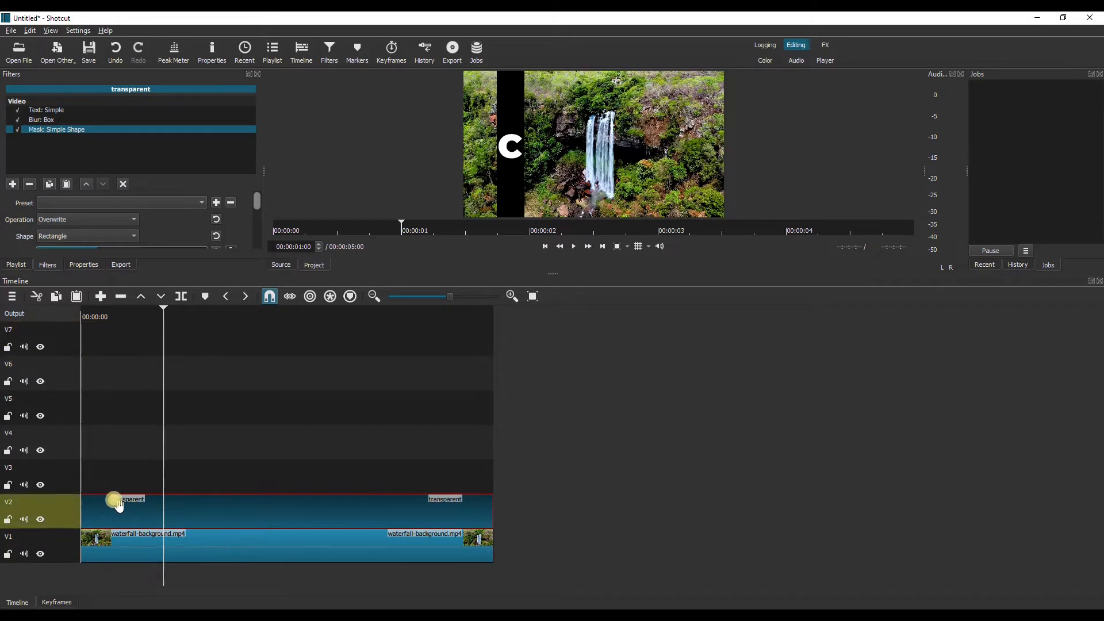
pyautogui.rightClick(119, 505)
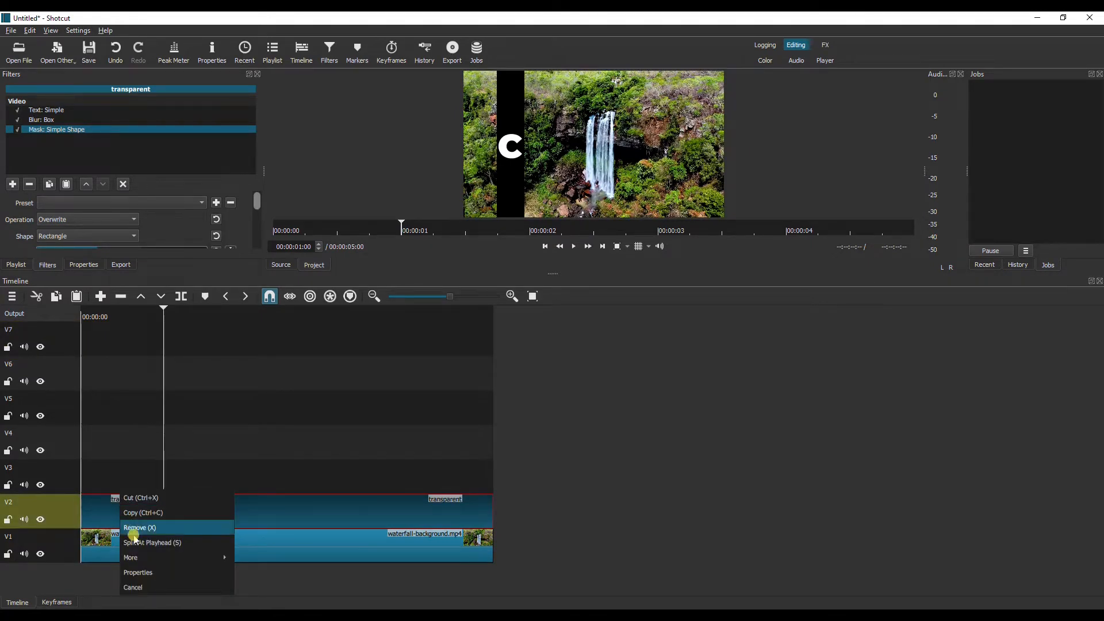
pyautogui.click(142, 513)
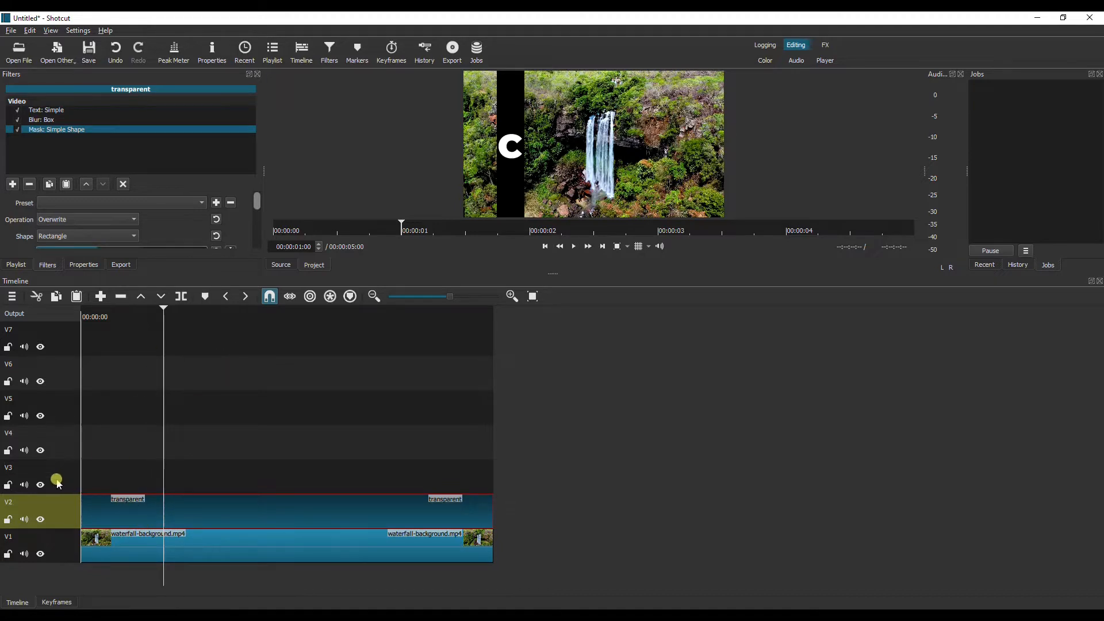
pyautogui.click(57, 484)
pyautogui.click(74, 307)
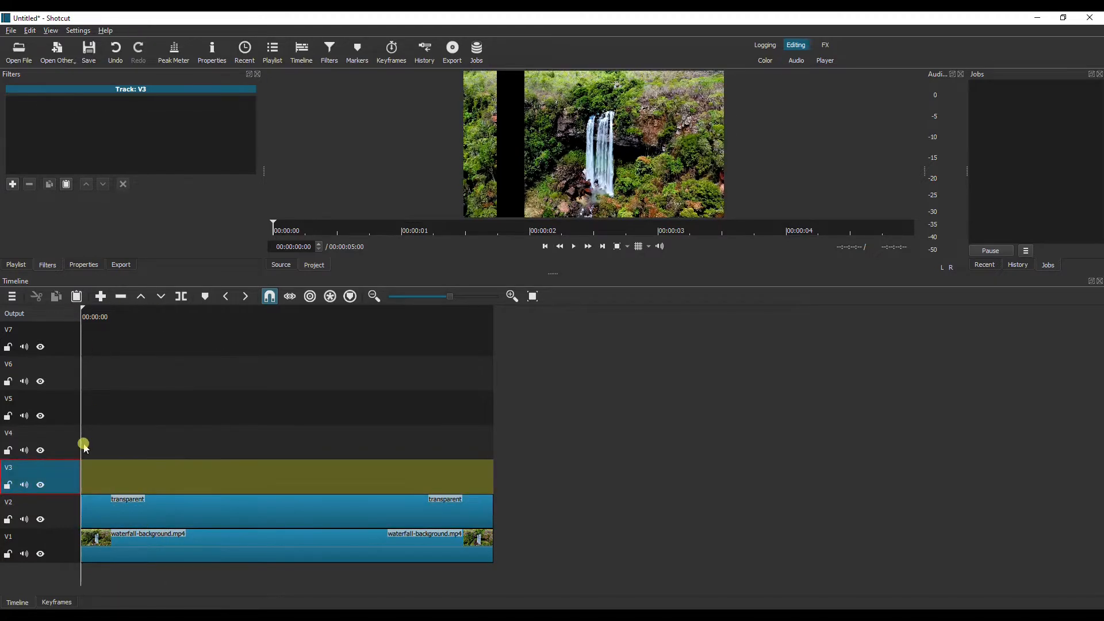
pyautogui.hotkey('ctrl', 'v')
pyautogui.moveTo(96, 311)
pyautogui.mouseDown()
pyautogui.moveTo(66, 311)
pyautogui.moveTo(90, 311)
pyautogui.mouseUp()
pyautogui.hotkey('ctrl', 'v')
# Step: Paste the copied transparent clip at the start of tracks V5, V6 and V7
pyautogui.click(69, 406)
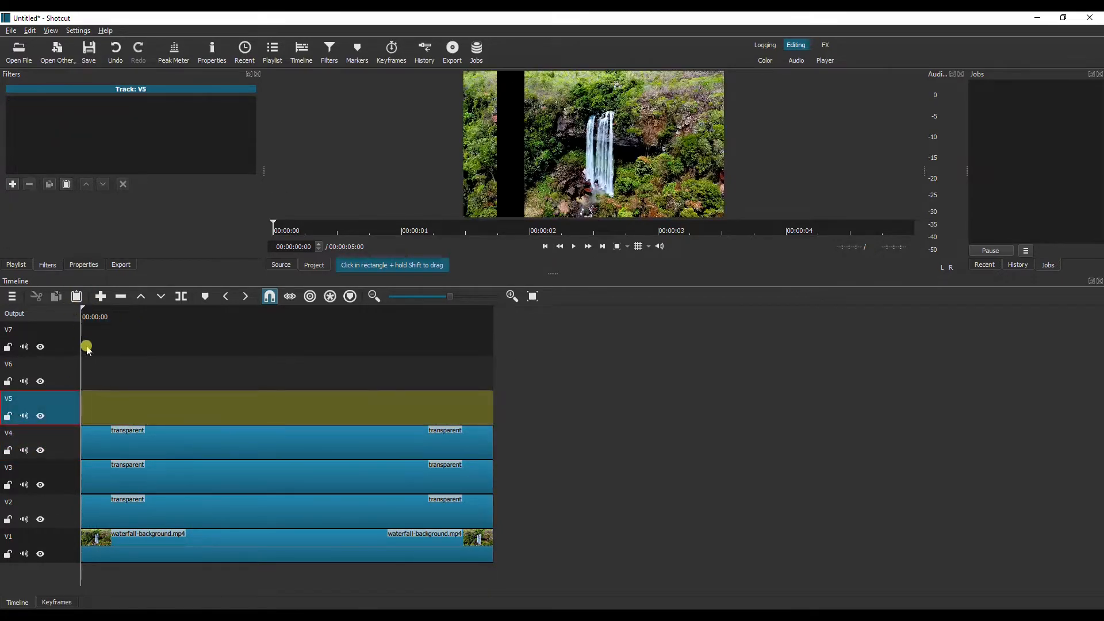
pyautogui.hotkey('ctrl', 'v')
pyautogui.click(69, 372)
pyautogui.click(90, 316)
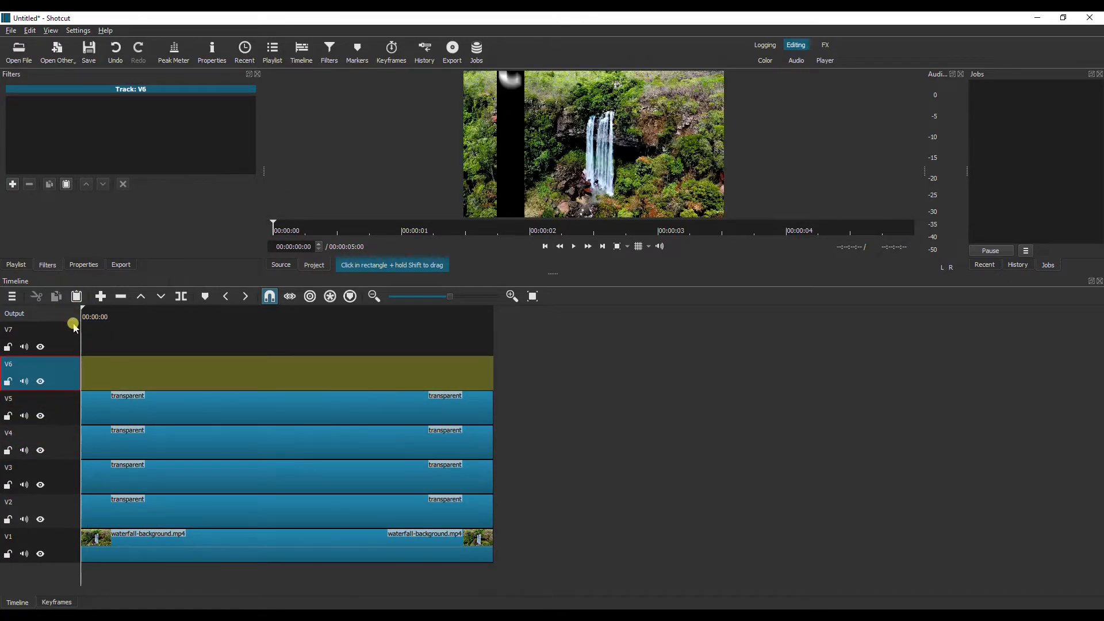
pyautogui.hotkey('ctrl', 'v')
pyautogui.click(70, 339)
pyautogui.click(91, 317)
pyautogui.hotkey('ctrl', 'v')
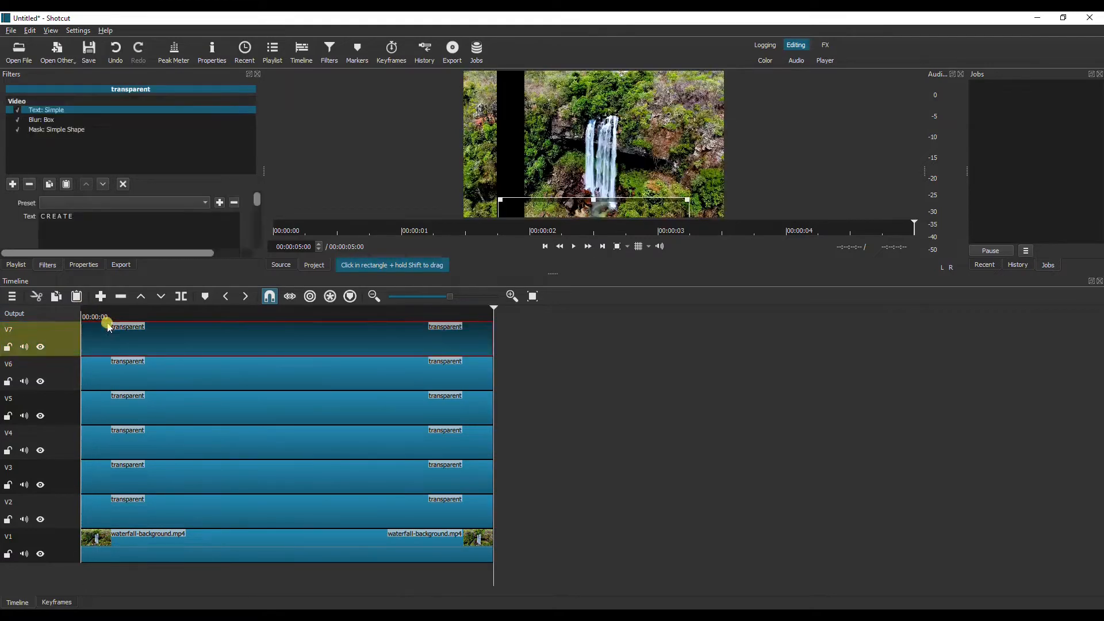
# Step: At 00:00:01:01, shift the Mask: Simple Shape of the V3 clip horizontally until it frames only the letter R
pyautogui.moveTo(546, 271); pyautogui.dragTo(550, 369)
pyautogui.click(166, 409)
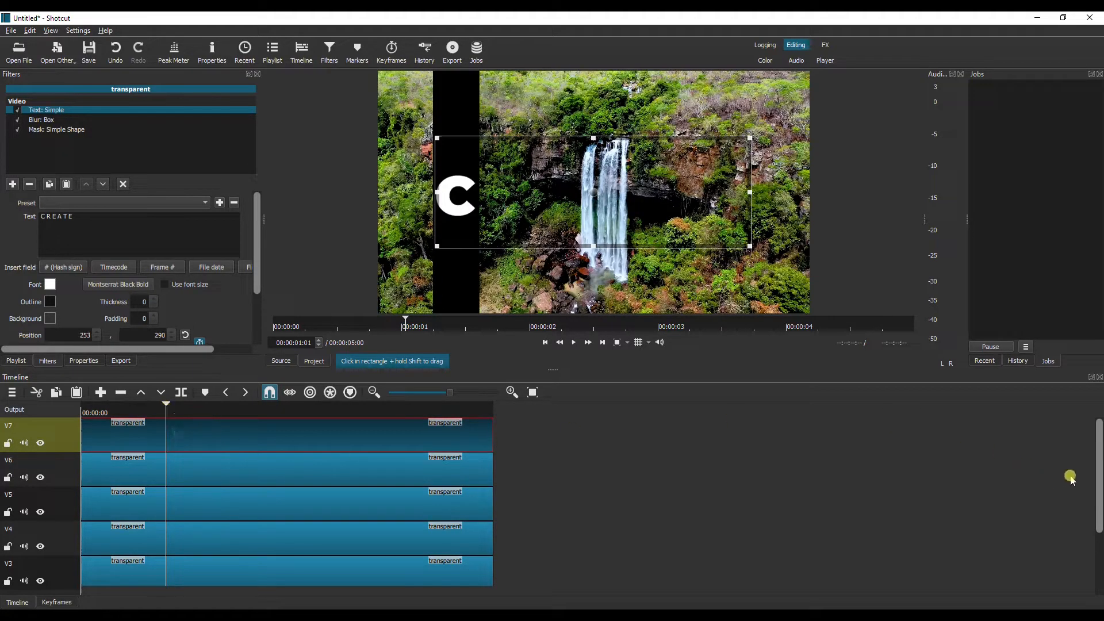
pyautogui.moveTo(1097, 468); pyautogui.dragTo(1097, 532)
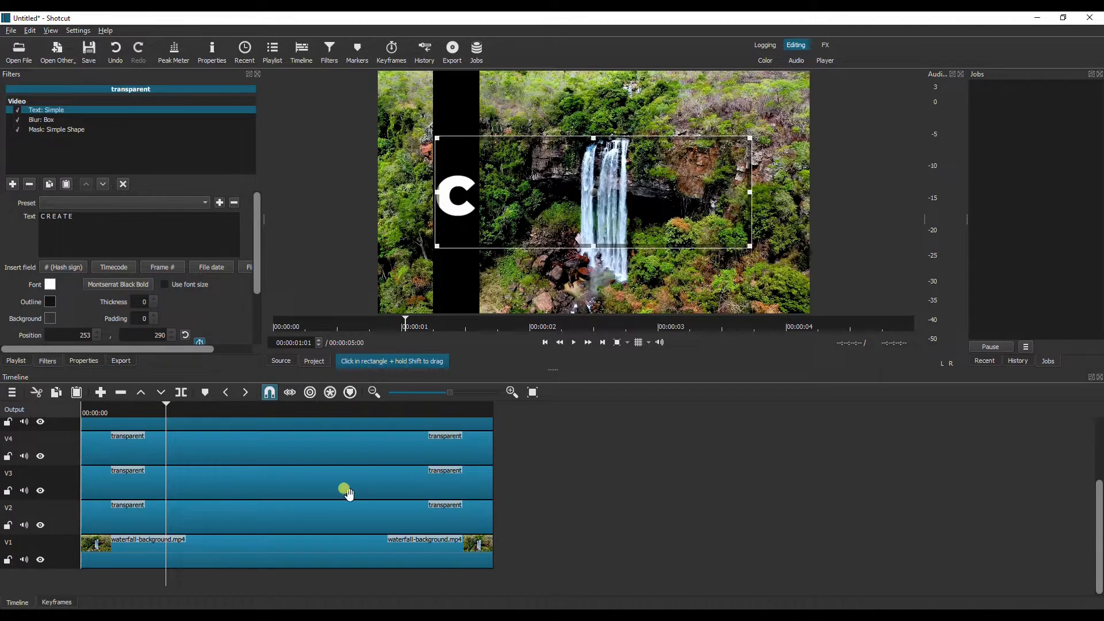
pyautogui.click(198, 485)
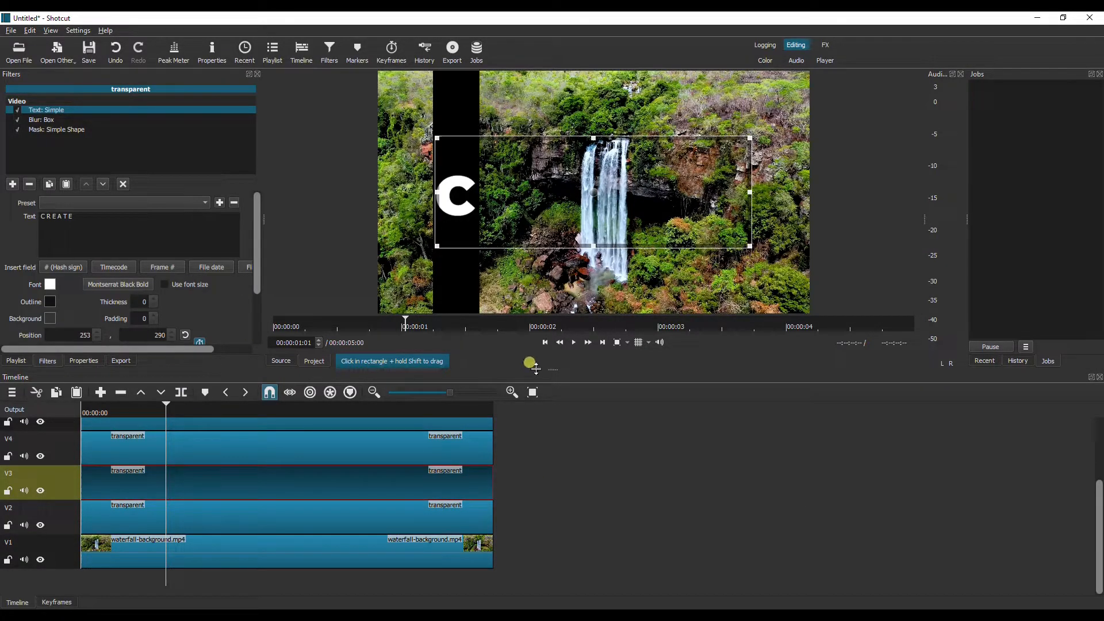
pyautogui.moveTo(535, 368); pyautogui.dragTo(562, 395)
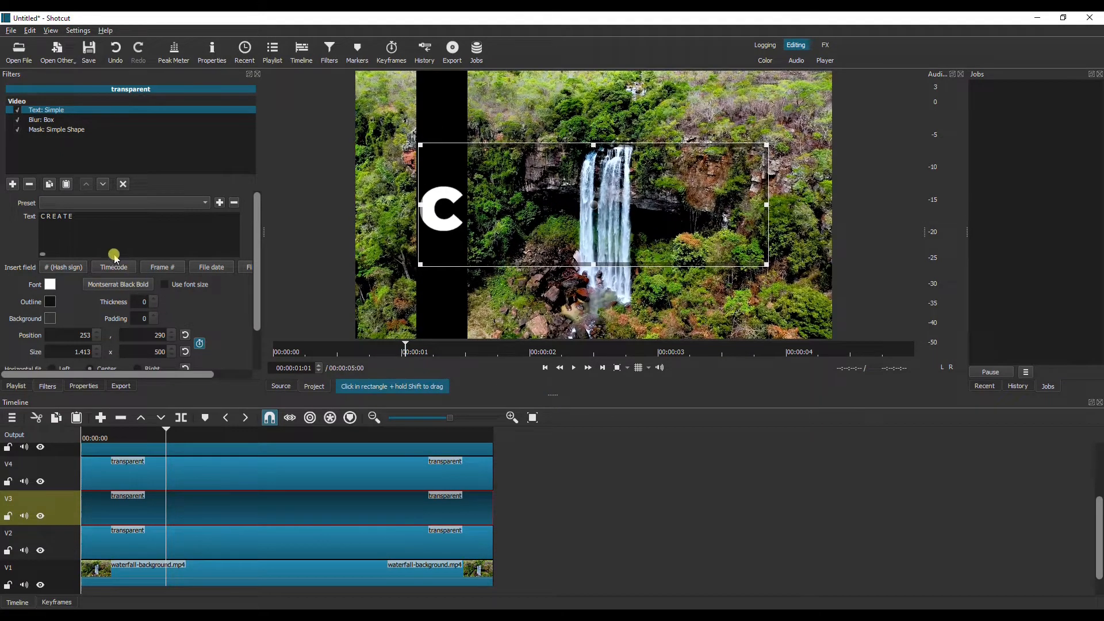
pyautogui.click(51, 130)
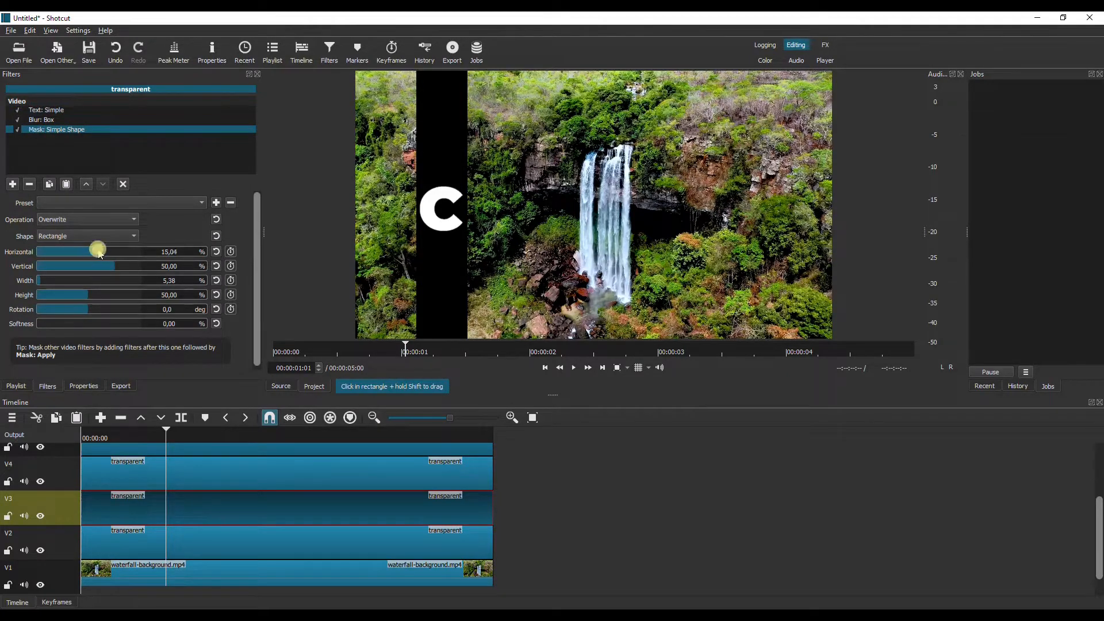
pyautogui.moveTo(99, 250); pyautogui.dragTo(168, 257)
pyautogui.press('Up')
pyautogui.press('Up')
pyautogui.press('Up')
pyautogui.press('Up')
pyautogui.press('Up')
pyautogui.press('Up')
pyautogui.press('Up')
pyautogui.press('Up')
pyautogui.press('Up')
pyautogui.press('Up')
pyautogui.press('Up')
pyautogui.press('Up')
pyautogui.press('Up')
pyautogui.press('Up')
pyautogui.press('Up')
pyautogui.press('Up')
pyautogui.press('Up')
pyautogui.press('Up')
pyautogui.press('Up')
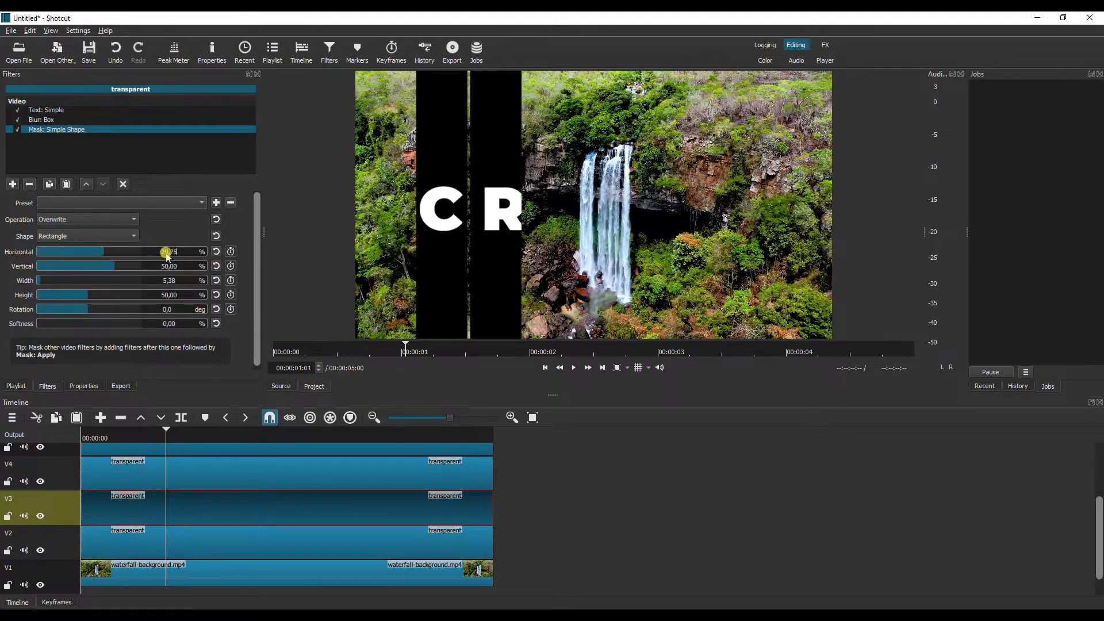
pyautogui.press('Up')
pyautogui.press('Up')
pyautogui.press('Up')
pyautogui.press('Up')
pyautogui.press('Up')
pyautogui.press('Up')
pyautogui.press('Up')
pyautogui.press('Up')
pyautogui.press('Up')
pyautogui.press('Up')
pyautogui.press('Up')
pyautogui.press('Up')
pyautogui.press('Up')
pyautogui.press('Up')
pyautogui.press('Up')
pyautogui.press('Up')
pyautogui.press('Up')
pyautogui.press('Up')
pyautogui.press('Up')
pyautogui.press('Up')
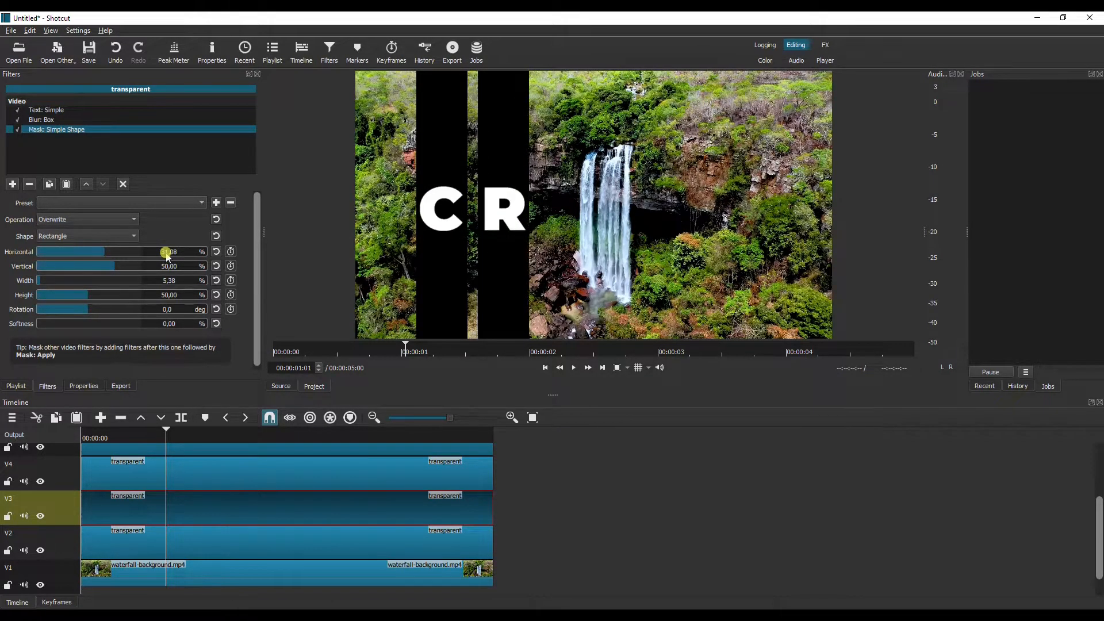
# Step: Shift the Mask: Simple Shape of the V4 clip horizontally to 44.09% so it frames only the first E
pyautogui.click(191, 477)
pyautogui.click(57, 130)
pyautogui.click(107, 256)
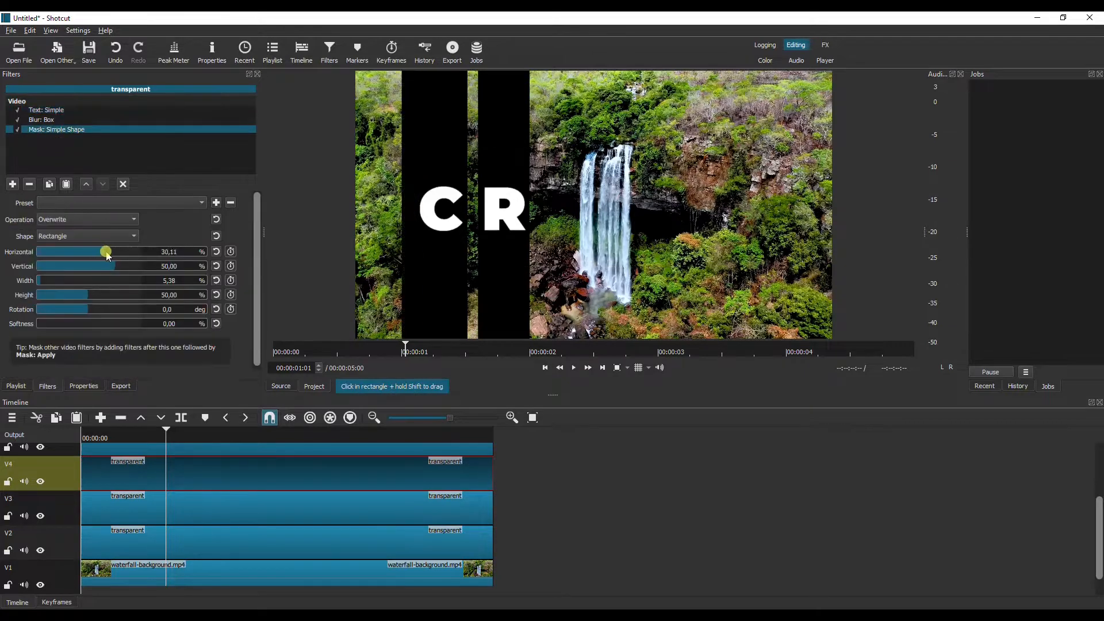
pyautogui.moveTo(107, 256); pyautogui.dragTo(115, 256)
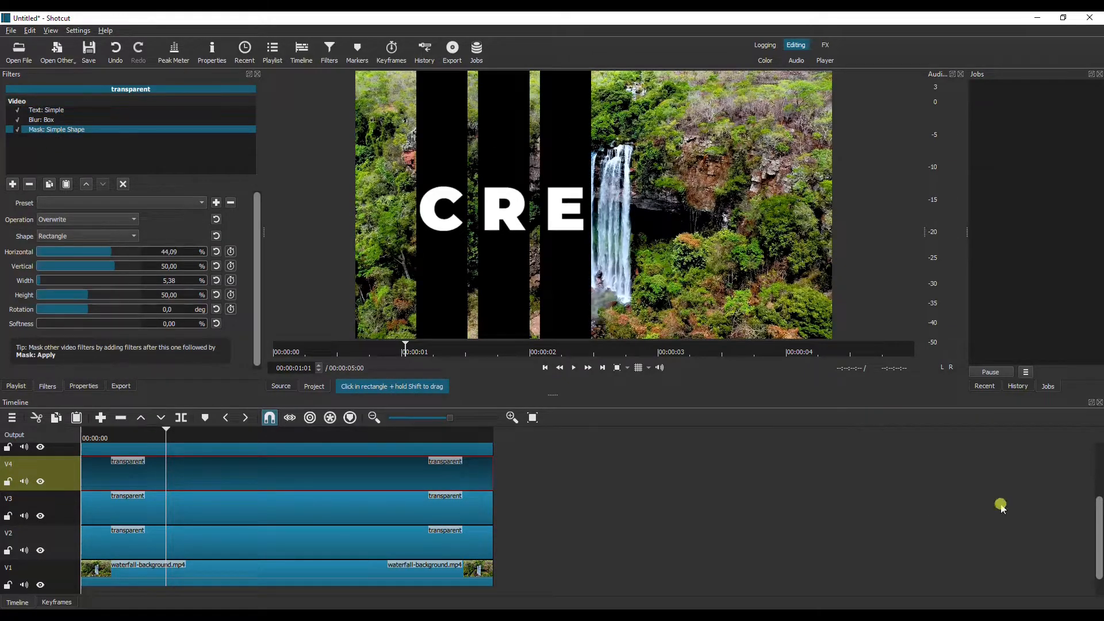
# Step: Set the V5 clip's Mask: Simple Shape to 56.99% horizontal and 5.91% width so it frames the letter A
pyautogui.moveTo(1099, 512); pyautogui.dragTo(1099, 455)
pyautogui.click(230, 528)
pyautogui.click(40, 130)
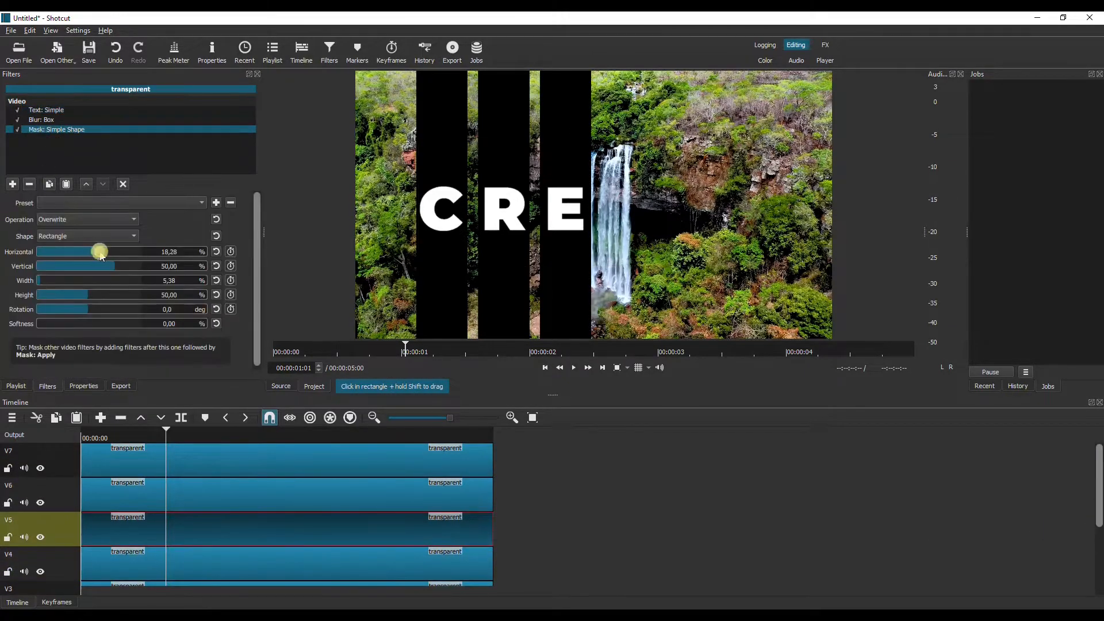
pyautogui.moveTo(100, 255); pyautogui.dragTo(122, 257)
pyautogui.moveTo(49, 288); pyautogui.dragTo(45, 285)
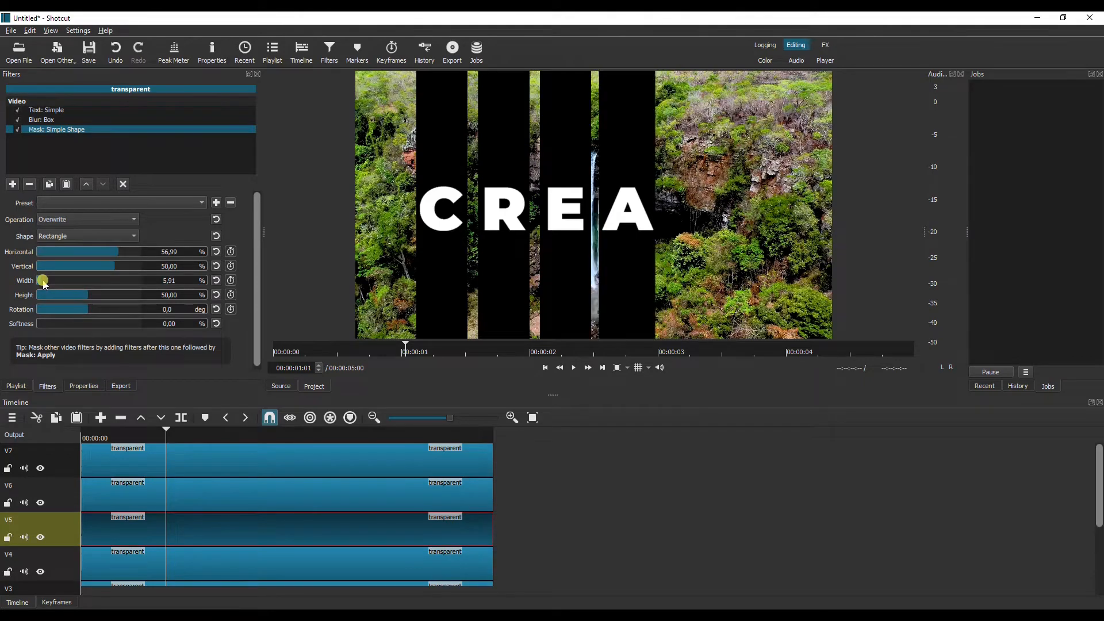
# Step: Shift the shape masks horizontally to 69.89% on the V6 clip for the T and 81.72% on the V7 clip for the last E
pyautogui.click(189, 494)
pyautogui.click(53, 130)
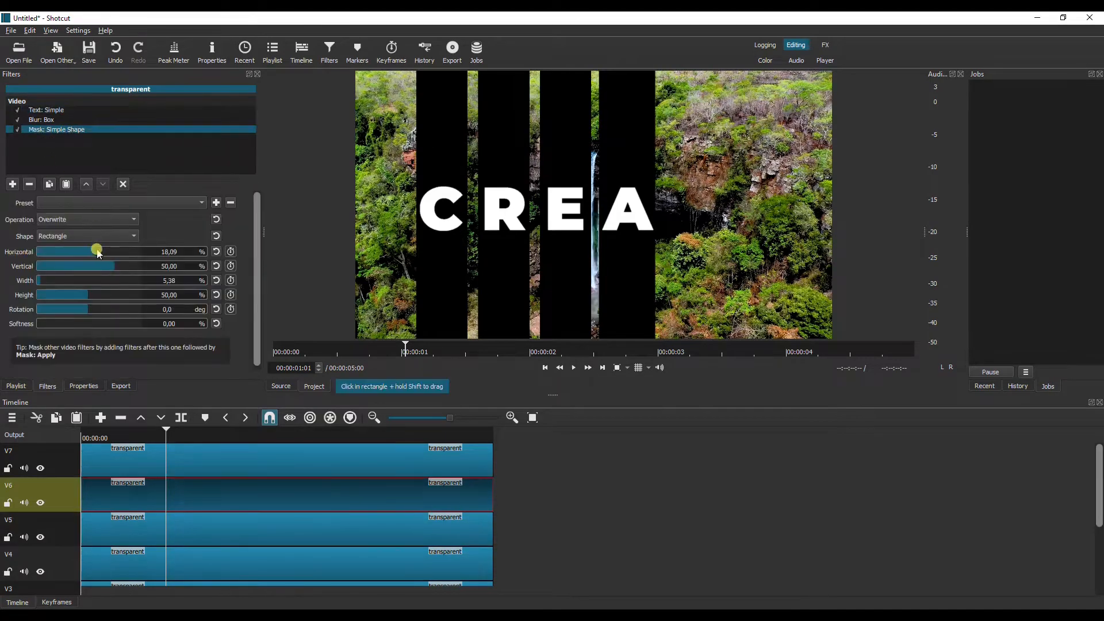
pyautogui.moveTo(98, 252); pyautogui.dragTo(135, 259)
pyautogui.click(195, 459)
pyautogui.click(53, 130)
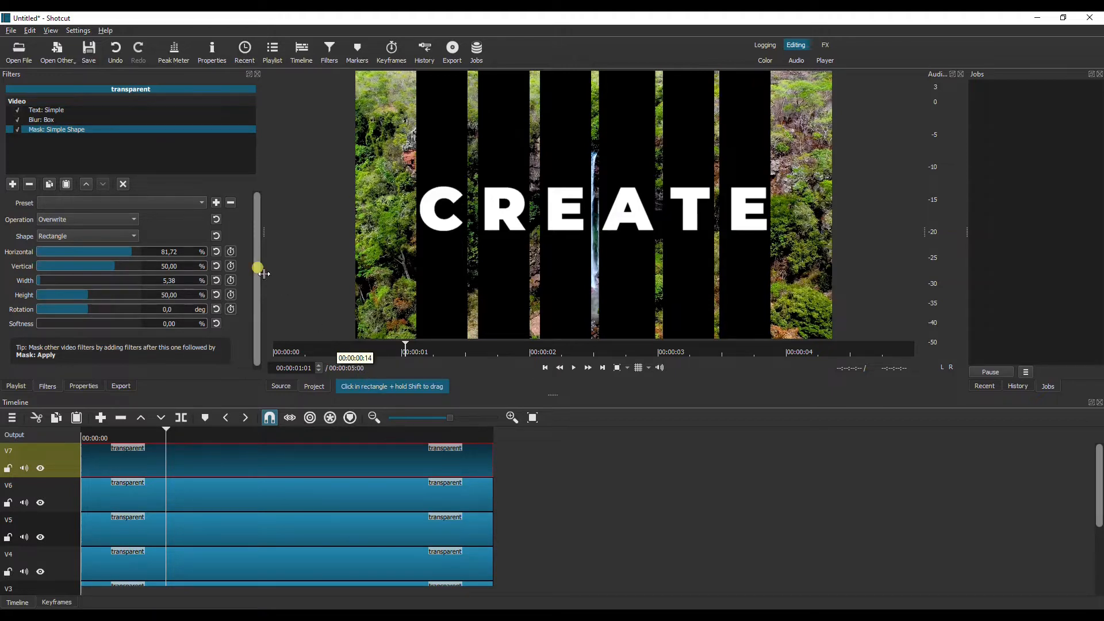
# Step: Set the Mask: Simple Shape operation to Minimum on the V7 and V6 clips
pyautogui.click(56, 218)
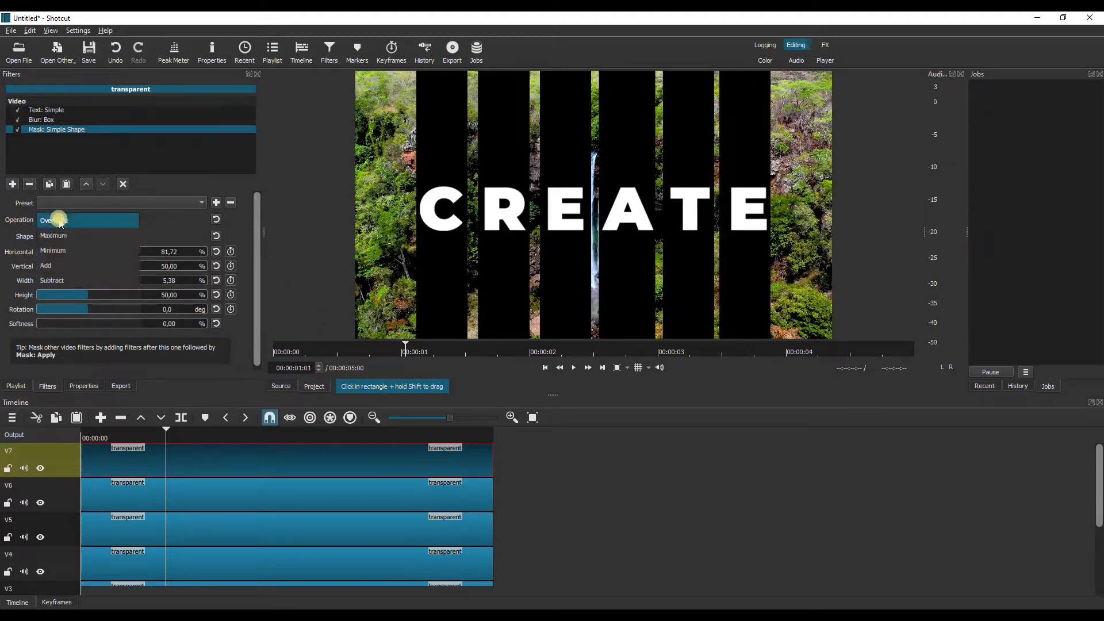
pyautogui.click(65, 250)
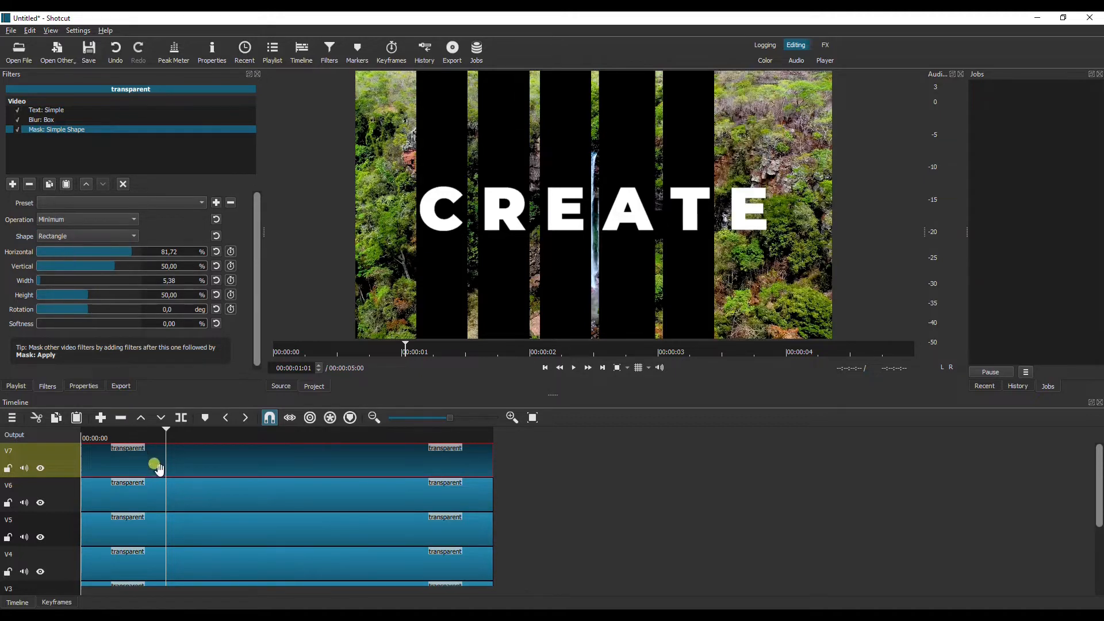
pyautogui.click(172, 492)
pyautogui.click(52, 130)
pyautogui.click(78, 220)
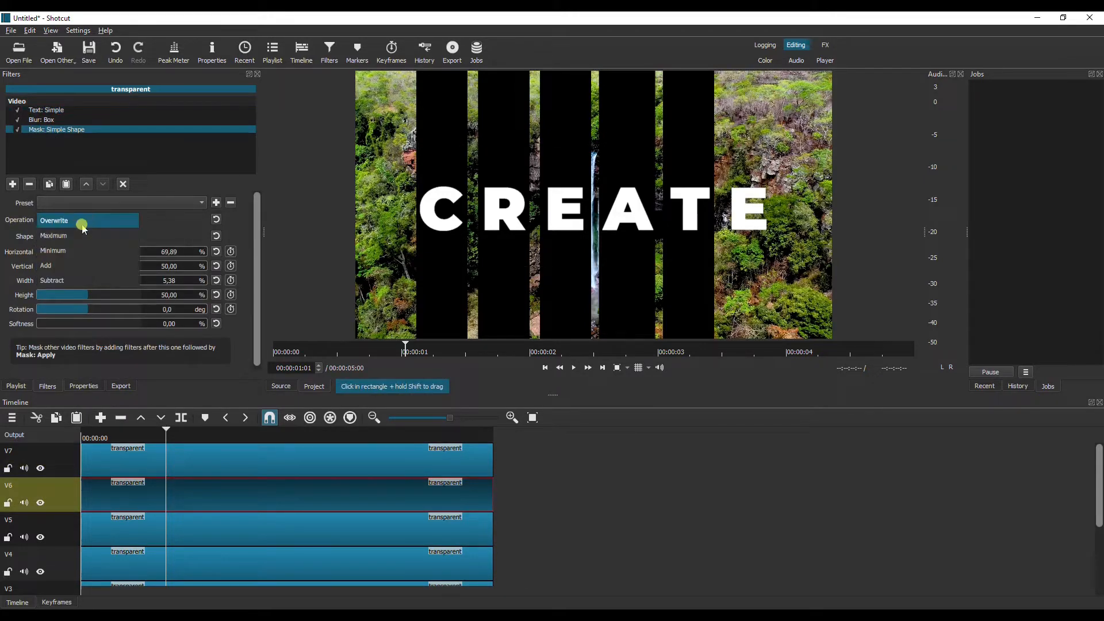
pyautogui.click(66, 250)
# Step: Set the Mask: Simple Shape operation to Minimum on the V5 and V4 clips
pyautogui.click(180, 517)
pyautogui.click(48, 129)
pyautogui.click(67, 220)
pyautogui.click(66, 250)
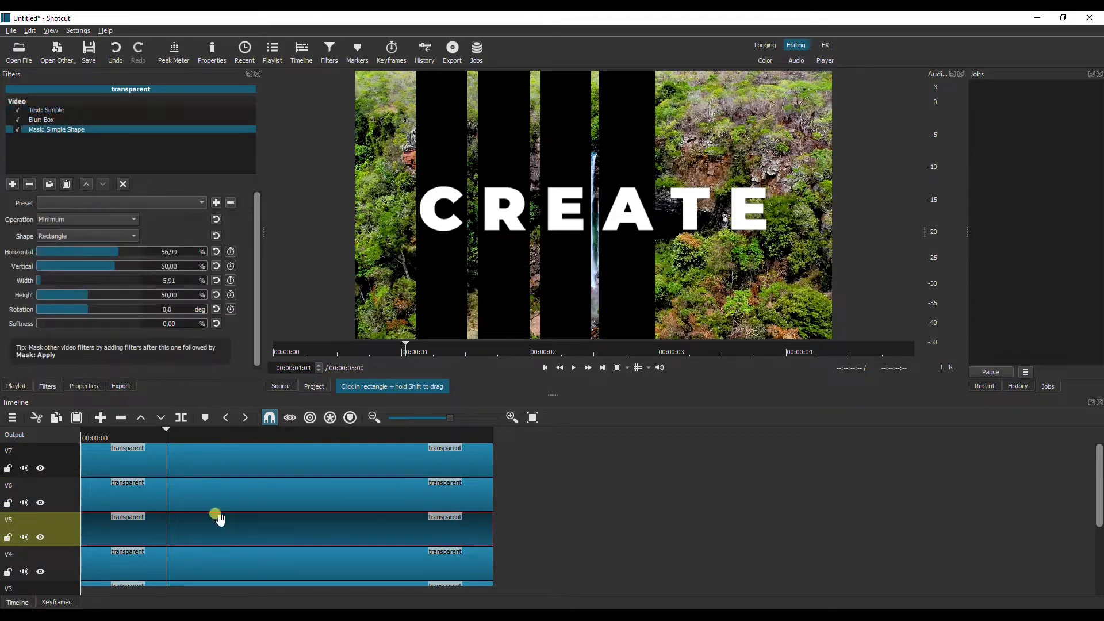
pyautogui.click(216, 555)
pyautogui.click(49, 130)
pyautogui.click(66, 220)
pyautogui.click(66, 250)
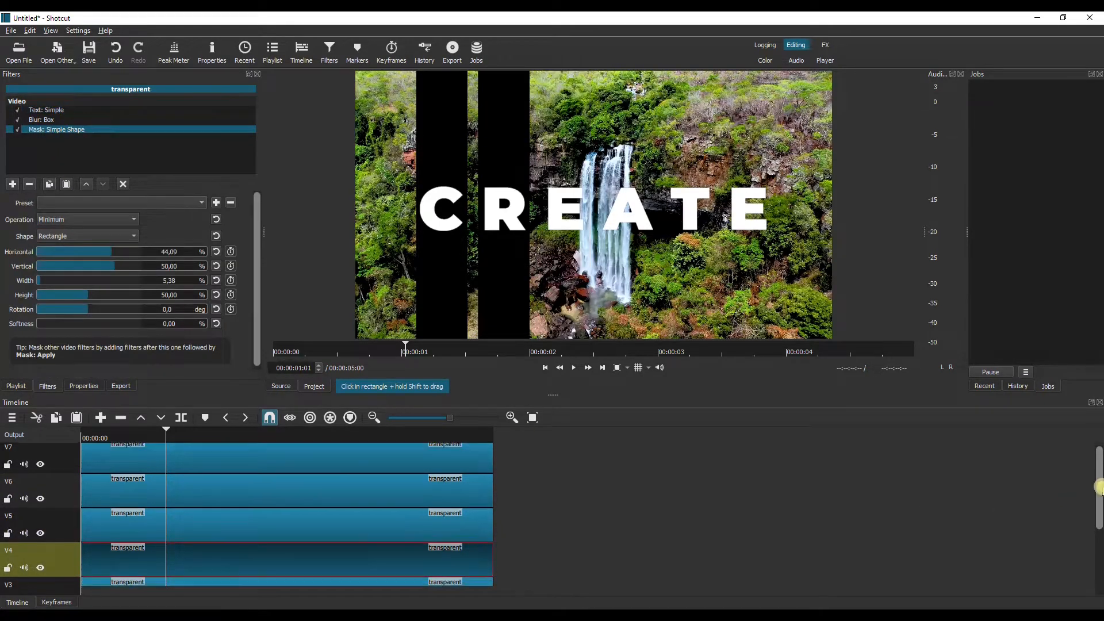
# Step: Set the Mask: Simple Shape operation to Minimum on the V3 and V2 clips
pyautogui.scroll(-3, 309, 480)
pyautogui.click(309, 482)
pyautogui.click(46, 129)
pyautogui.click(77, 223)
pyautogui.click(66, 250)
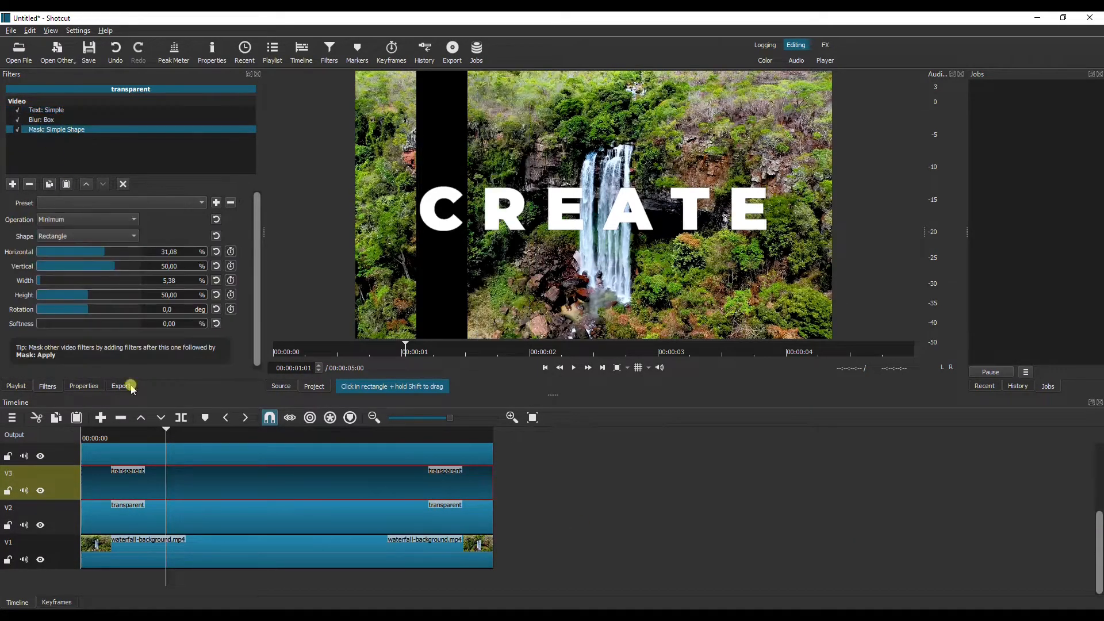
pyautogui.click(192, 514)
pyautogui.click(49, 130)
pyautogui.click(83, 220)
pyautogui.click(78, 250)
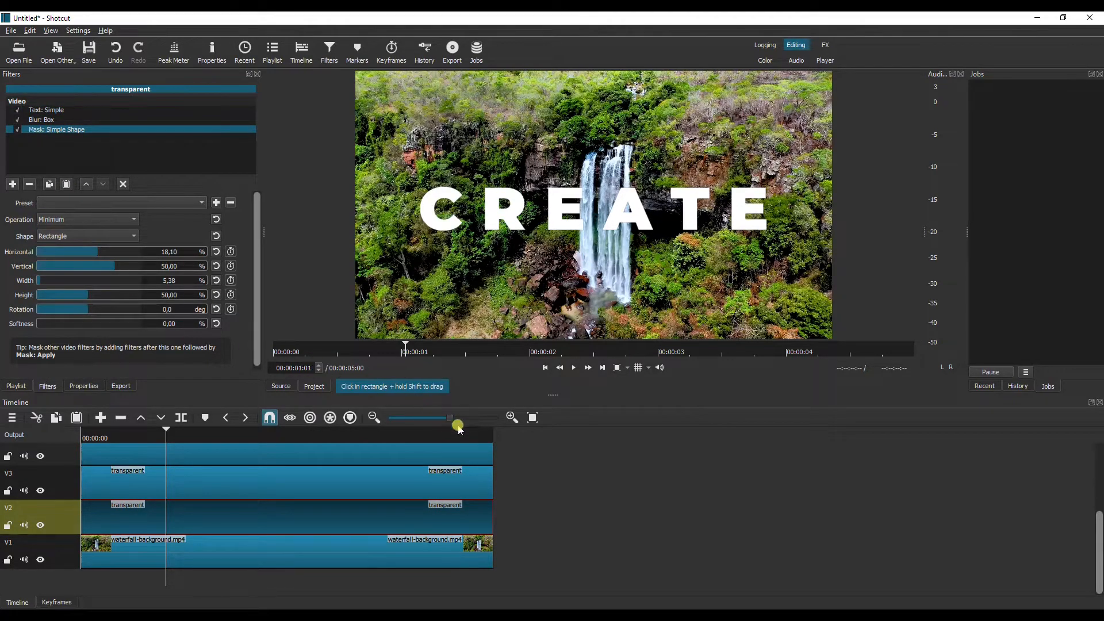
# Step: Shift the V3 clip so it starts five frames in, at 00:00:00:05
pyautogui.click(543, 371)
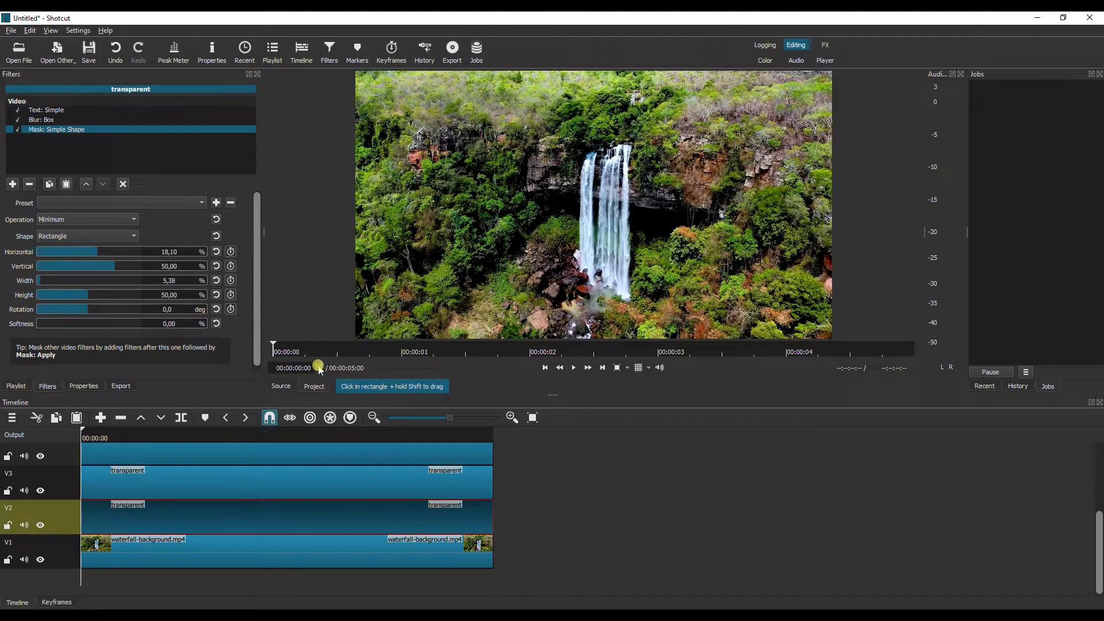
pyautogui.scroll(1, 321, 367)
pyautogui.scroll(4, 320, 368)
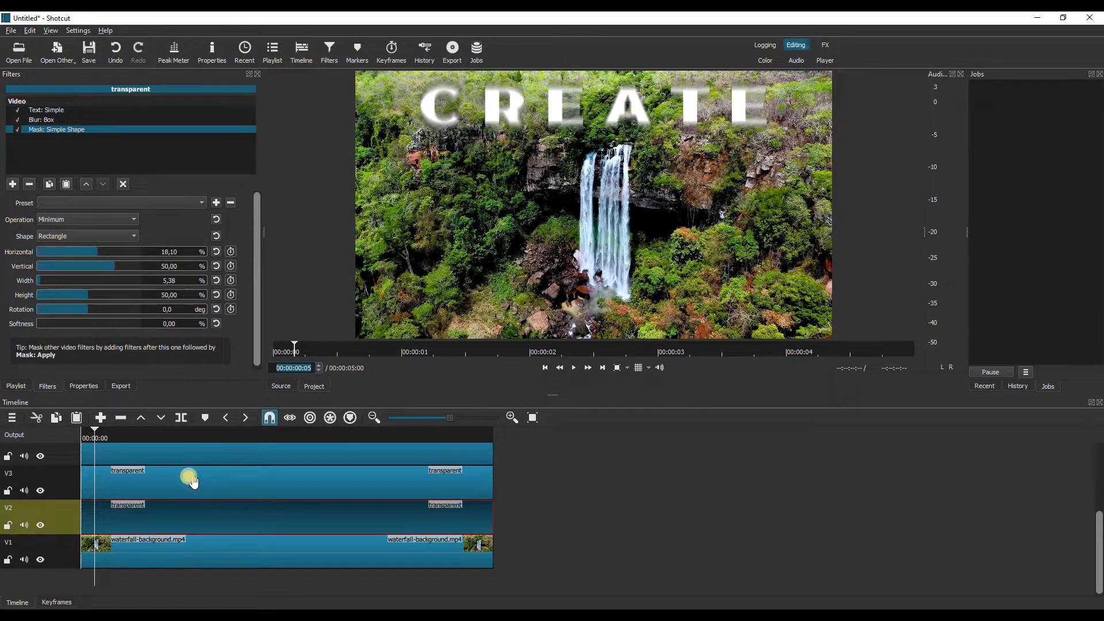
pyautogui.moveTo(194, 482); pyautogui.dragTo(207, 484)
# Step: Shift the V4 clip so it starts at 00:00:00:10
pyautogui.click(315, 386)
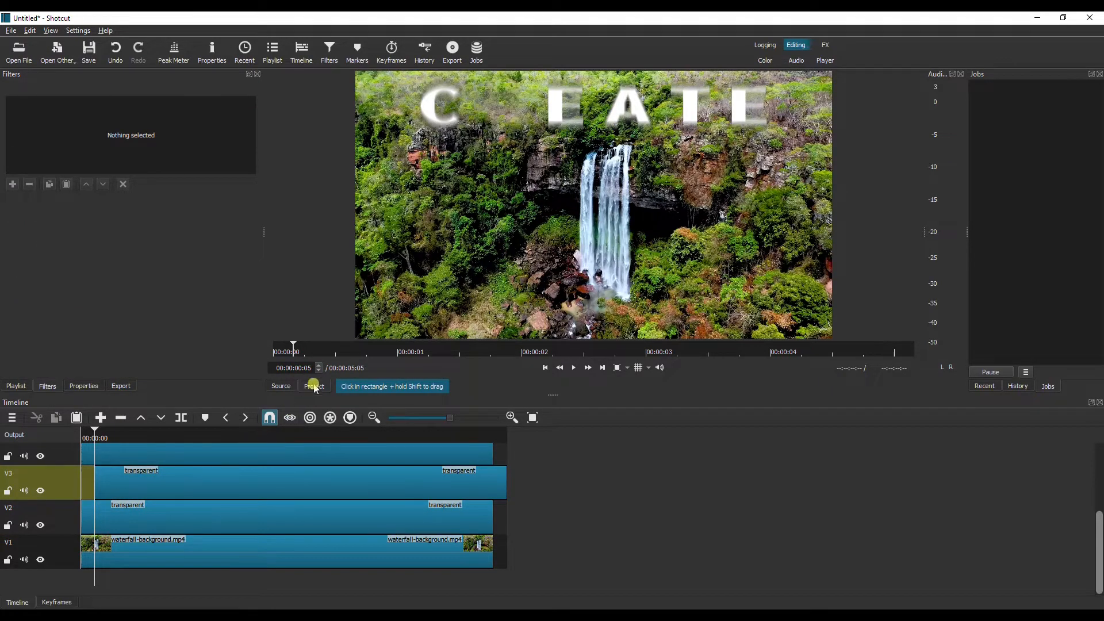
pyautogui.click(317, 366)
pyautogui.click(318, 367)
pyautogui.click(317, 366)
pyautogui.click(318, 366)
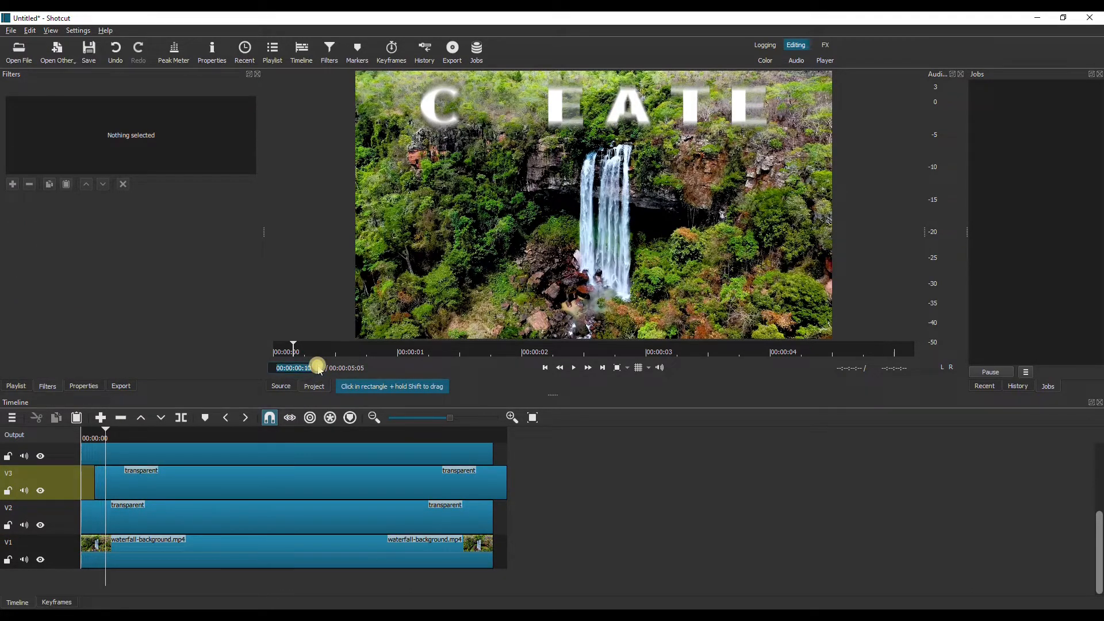
pyautogui.click(317, 366)
pyautogui.moveTo(1097, 542); pyautogui.dragTo(1096, 503)
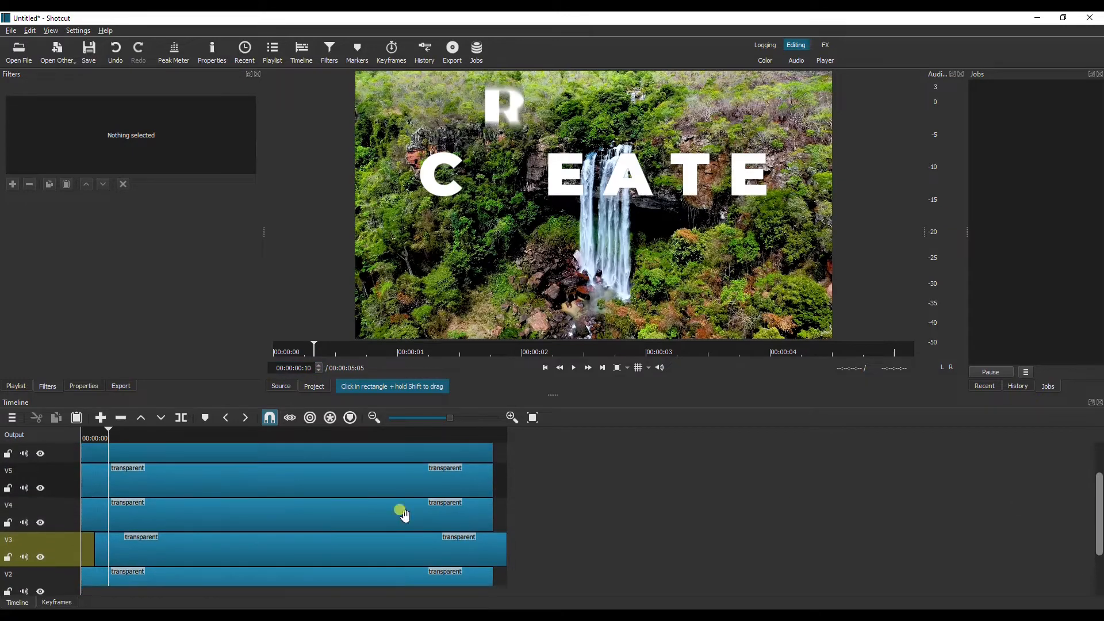
pyautogui.moveTo(401, 512); pyautogui.dragTo(302, 515)
# Step: Shift the V5 clip so it starts at 00:00:00:15
pyautogui.click(318, 365)
pyautogui.click(318, 366)
pyautogui.click(318, 366)
pyautogui.click(318, 366)
pyautogui.click(318, 365)
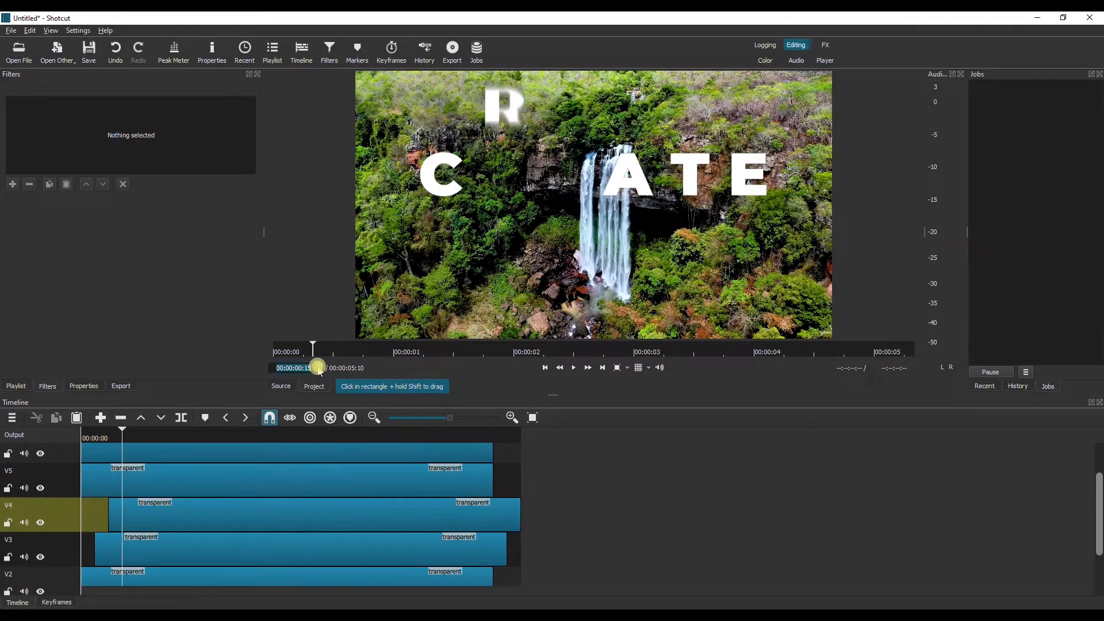
pyautogui.moveTo(241, 479); pyautogui.dragTo(374, 450)
# Step: Shift the V6 clip so it starts at 00:00:00:20
pyautogui.click(318, 366)
pyautogui.click(318, 365)
pyautogui.click(318, 365)
pyautogui.click(317, 365)
pyautogui.click(317, 366)
pyautogui.moveTo(1099, 528); pyautogui.dragTo(1099, 502)
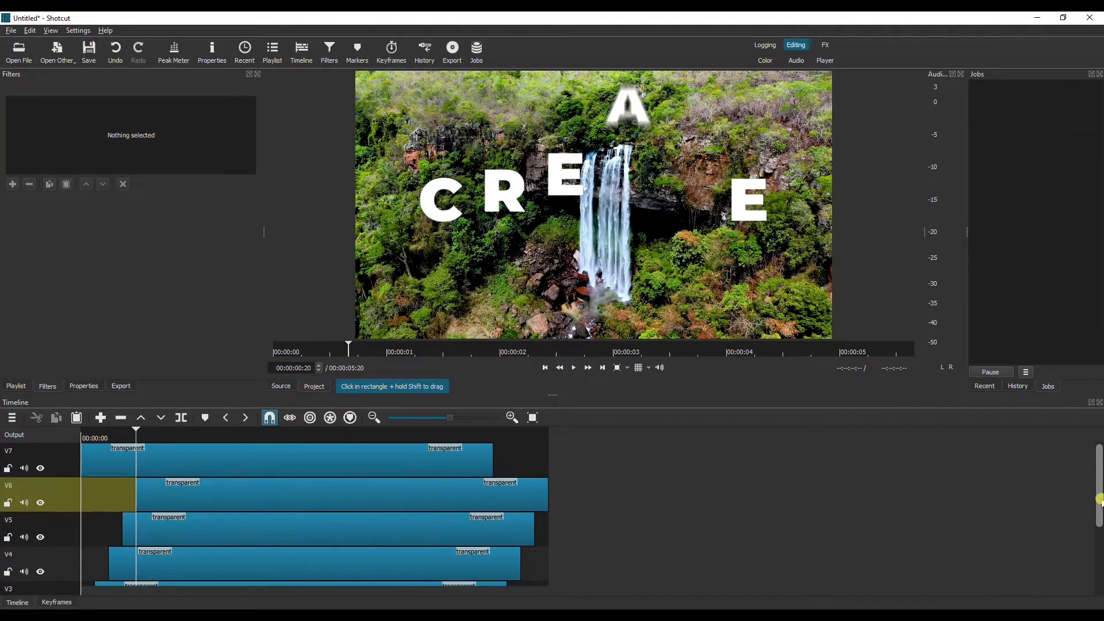
# Step: Shift the V7 clip so it starts at 00:00:00:25
pyautogui.click(318, 366)
pyautogui.click(318, 365)
pyautogui.click(318, 365)
pyautogui.click(318, 366)
pyautogui.click(318, 365)
pyautogui.moveTo(256, 453); pyautogui.dragTo(325, 460)
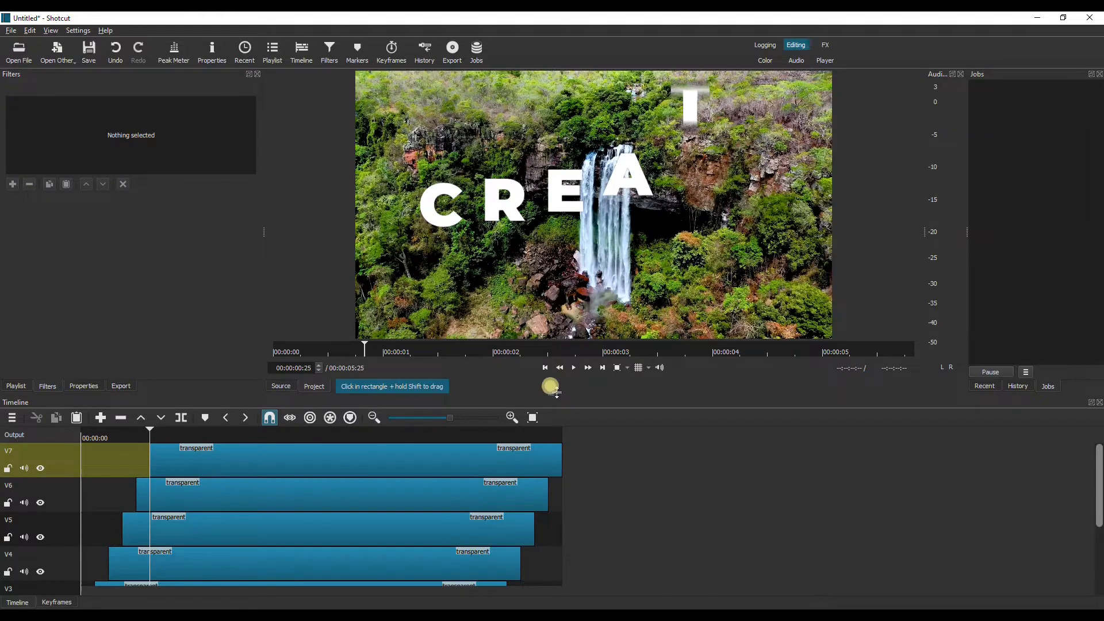
# Step: Trim the ends of the V3 to V7 clips to line up with the end of the V2 clip
pyautogui.moveTo(551, 388); pyautogui.dragTo(556, 331)
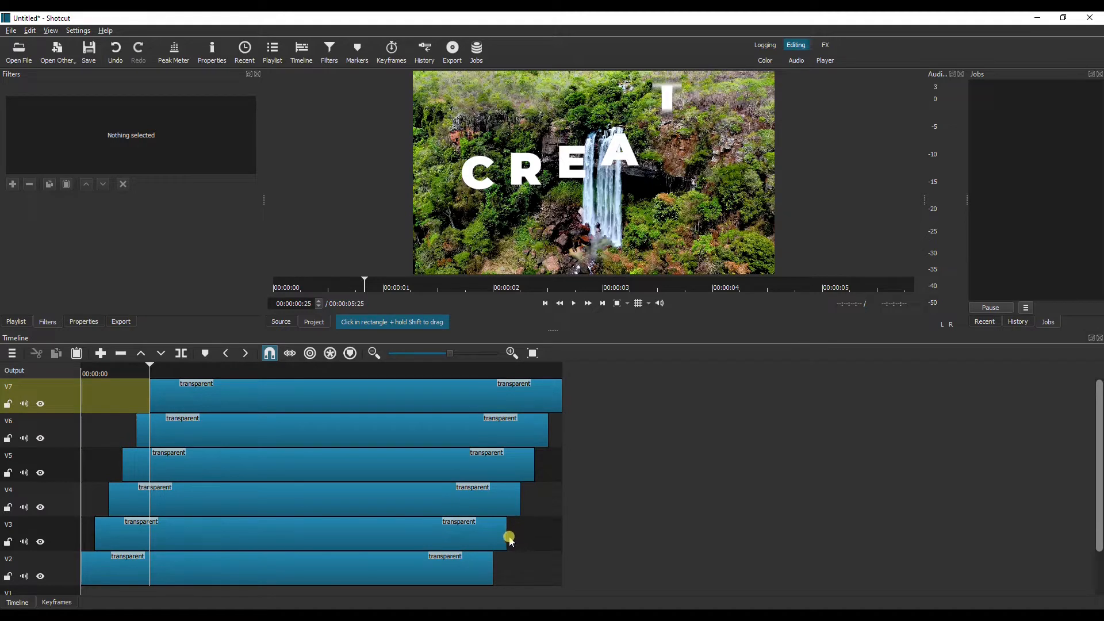
pyautogui.moveTo(502, 536); pyautogui.dragTo(486, 533)
pyautogui.moveTo(512, 498); pyautogui.dragTo(490, 499)
pyautogui.moveTo(528, 464); pyautogui.dragTo(483, 460)
pyautogui.moveTo(542, 429); pyautogui.dragTo(482, 429)
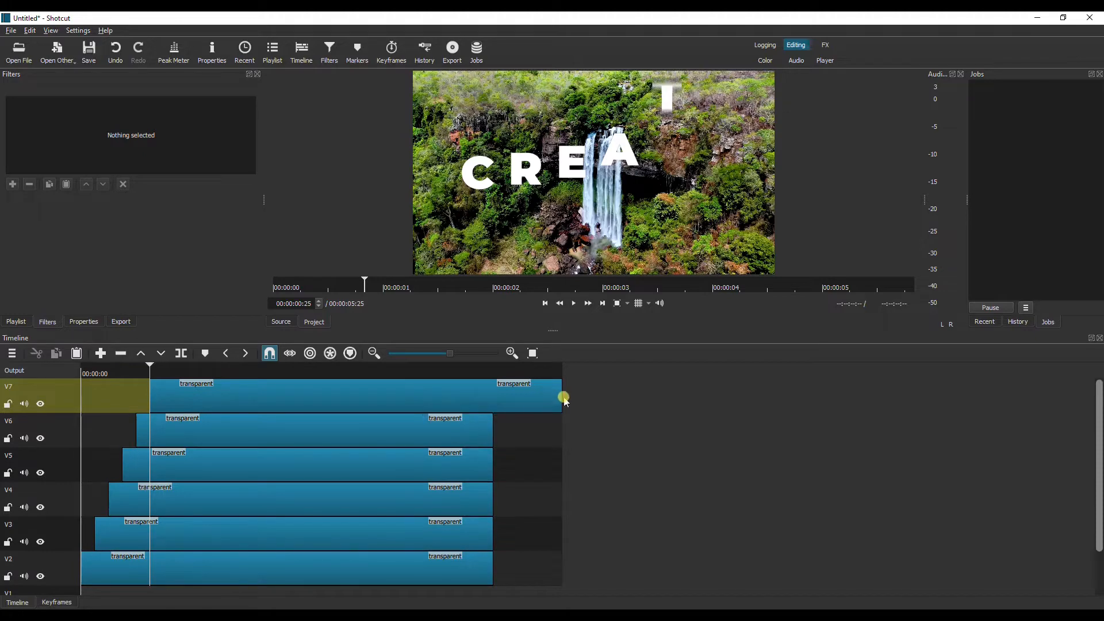
pyautogui.moveTo(561, 396); pyautogui.dragTo(483, 397)
# Step: Enlarge the preview area and play the staggered falling-letter animation from the start of the project
pyautogui.click(544, 304)
pyautogui.click(545, 305)
pyautogui.click(545, 305)
pyautogui.click(545, 305)
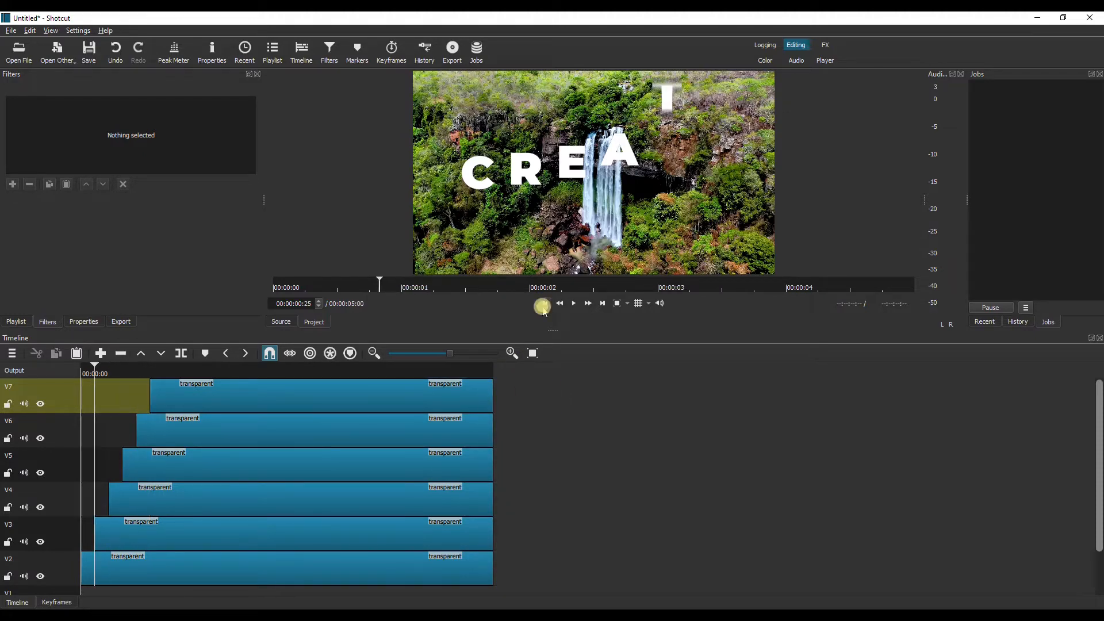
pyautogui.click(544, 305)
pyautogui.moveTo(555, 331); pyautogui.dragTo(561, 435)
pyautogui.moveTo(1099, 503); pyautogui.dragTo(1098, 587)
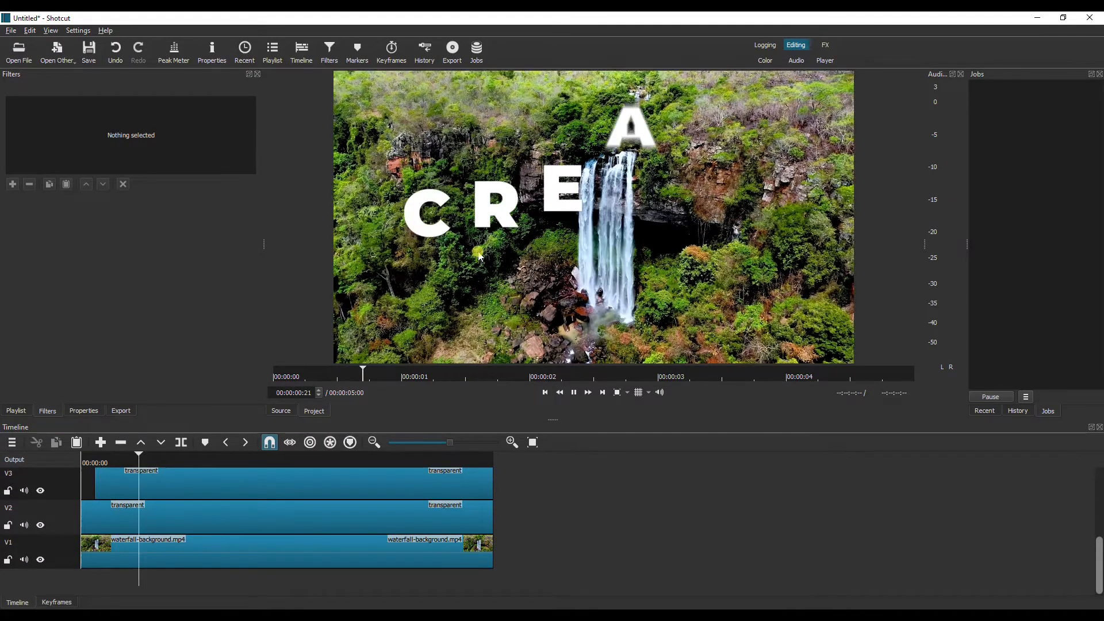
pyautogui.press('space')
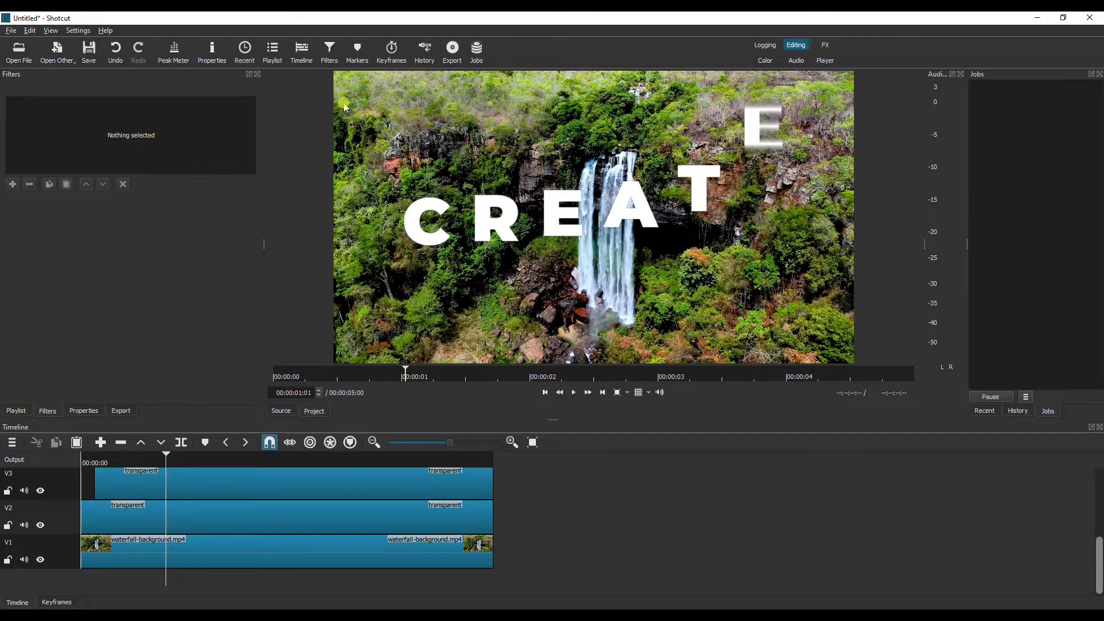
# Step: Set the preview scaling to 360p and return to the start of the project for playback
pyautogui.click(77, 30)
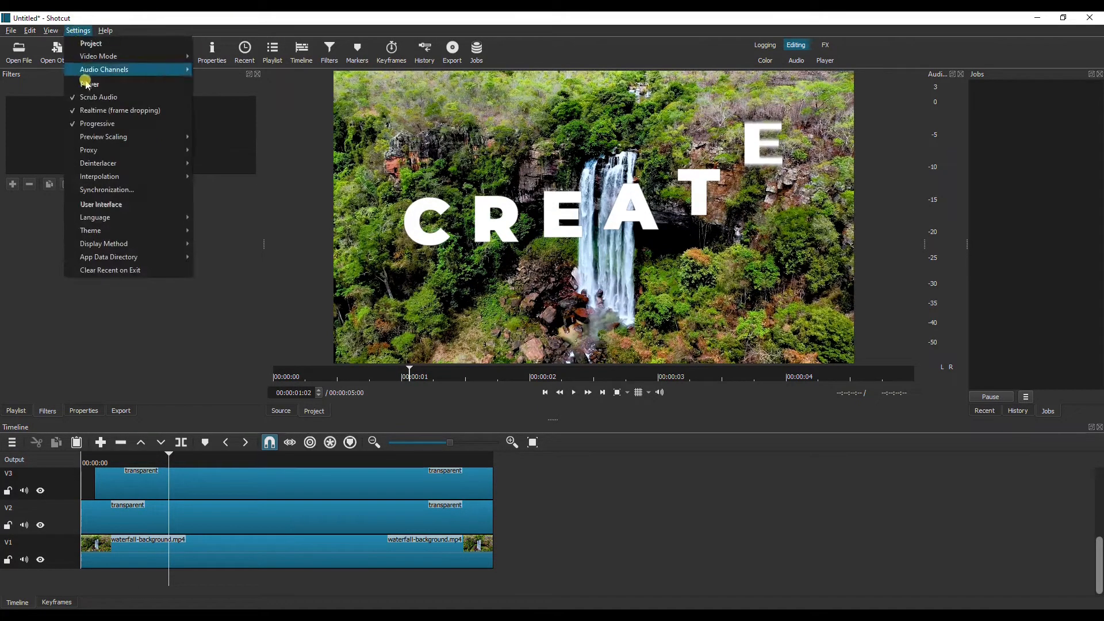
pyautogui.moveTo(99, 138)
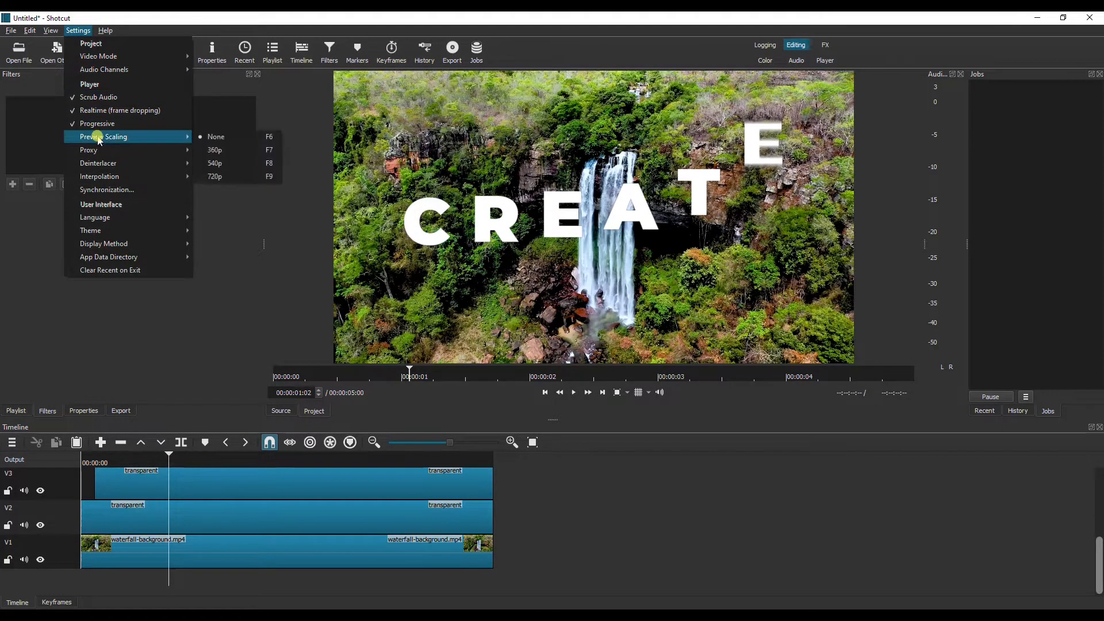
pyautogui.click(222, 151)
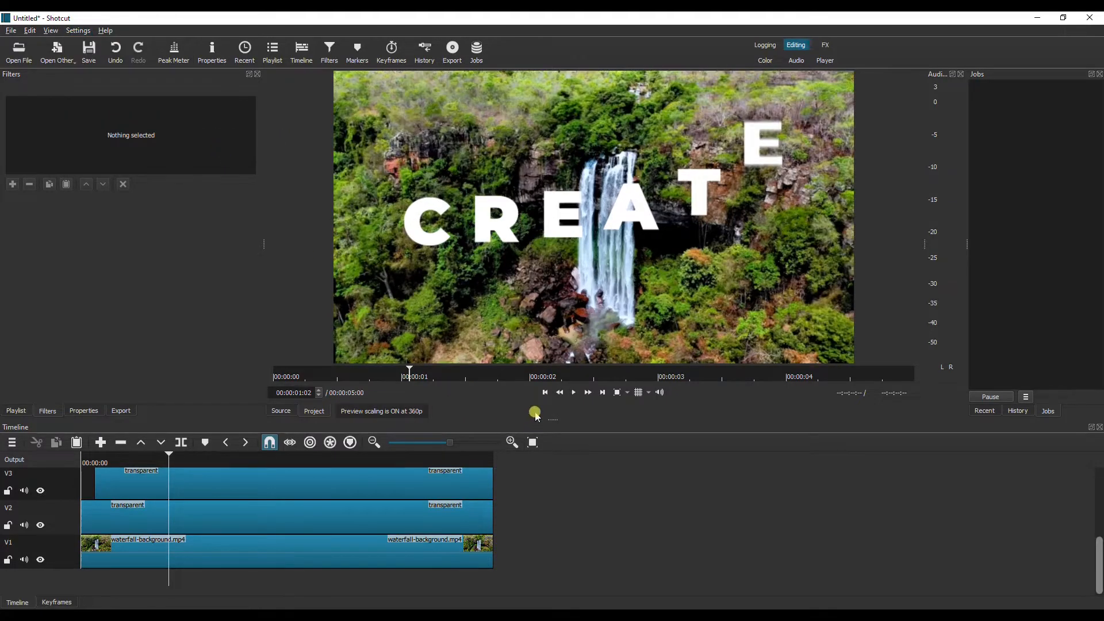
pyautogui.click(544, 395)
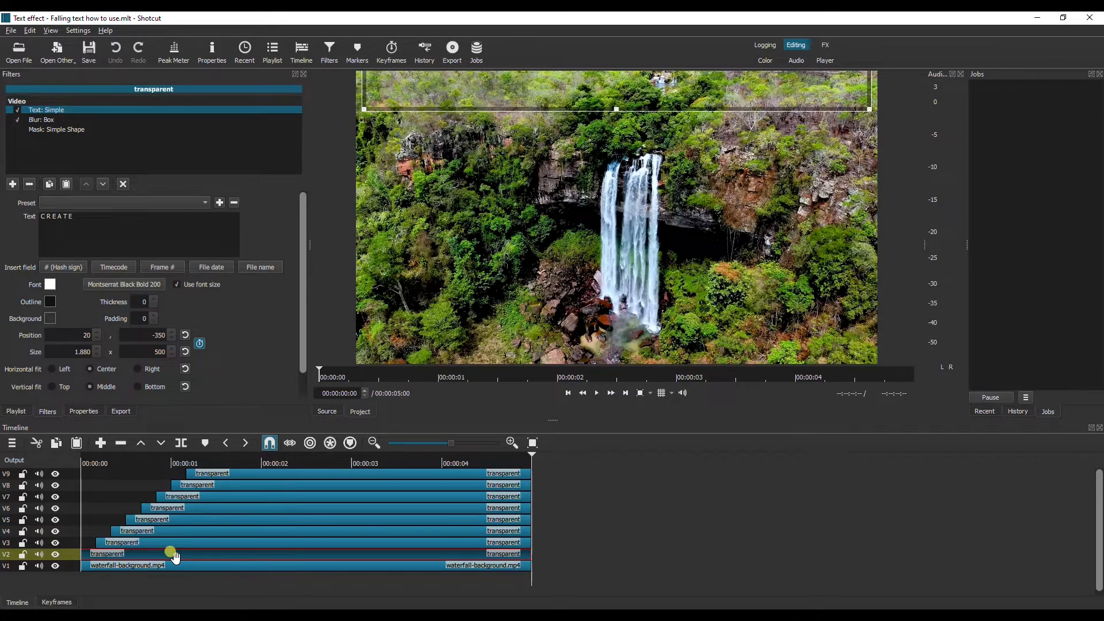
# Step: In the falling text project, at 00:00:02:00, replace the V2 clip's Text: Simple wording with N A T U R E, spaced between letters
pyautogui.click(263, 470)
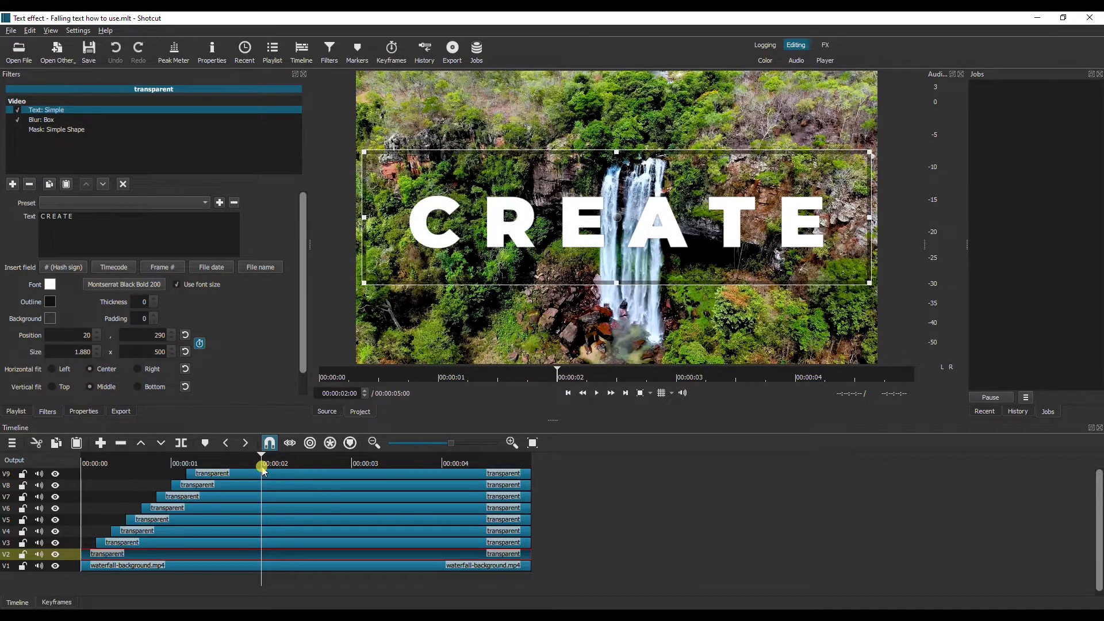
pyautogui.moveTo(77, 219); pyautogui.dragTo(45, 219)
pyautogui.write('NAT')
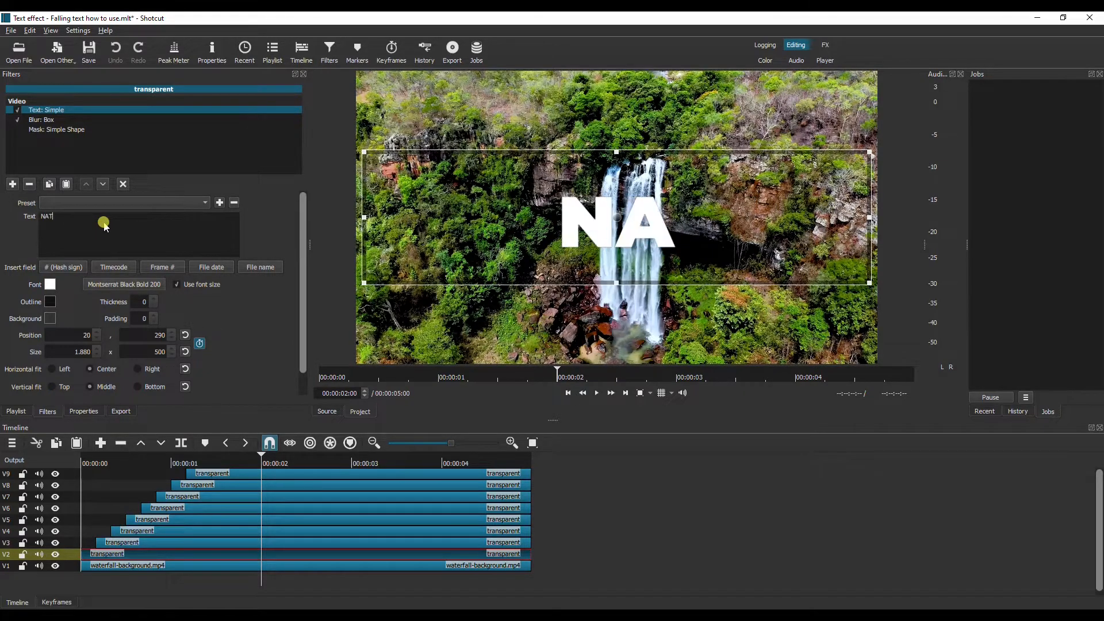
pyautogui.write('URE')
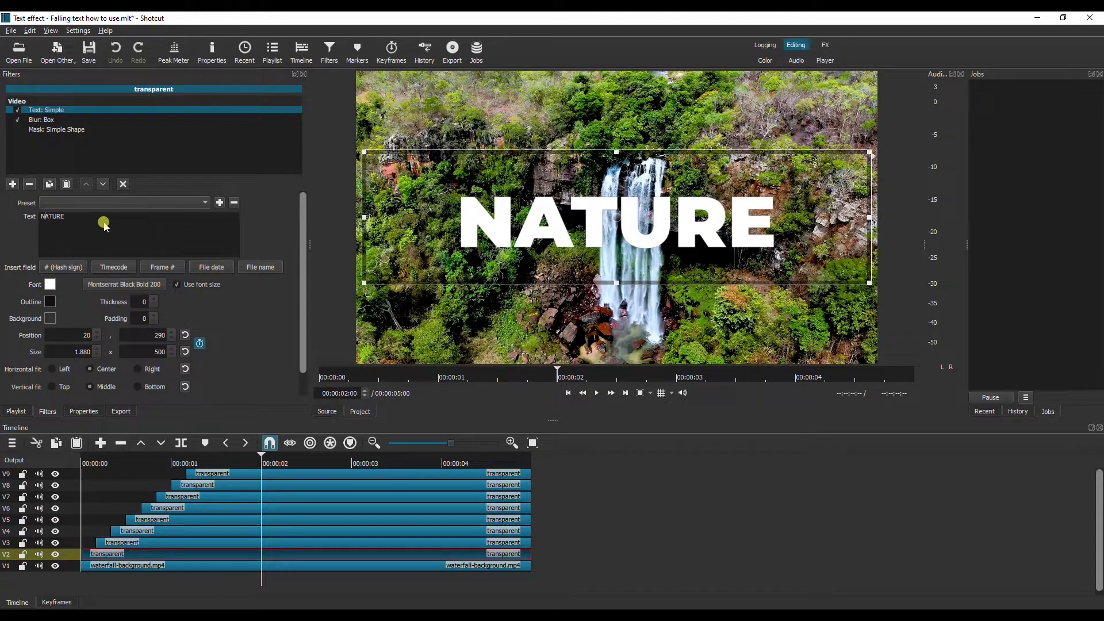
pyautogui.press('Right')
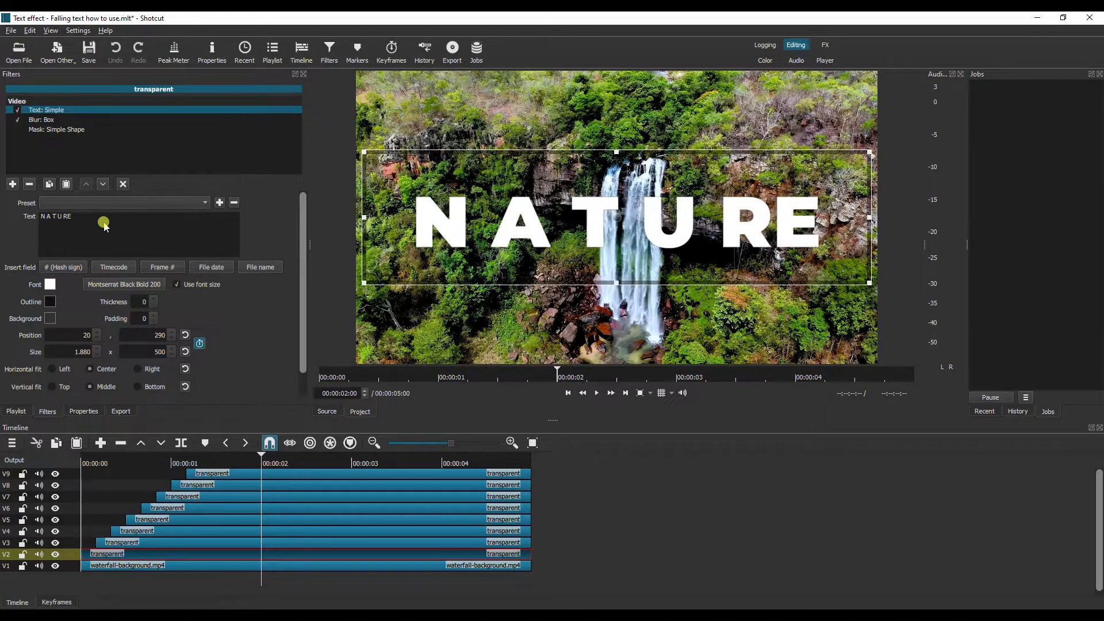
# Step: Change the font of the V2 clip's NATURE text to Gidole, Regular, at size 200
pyautogui.click(125, 284)
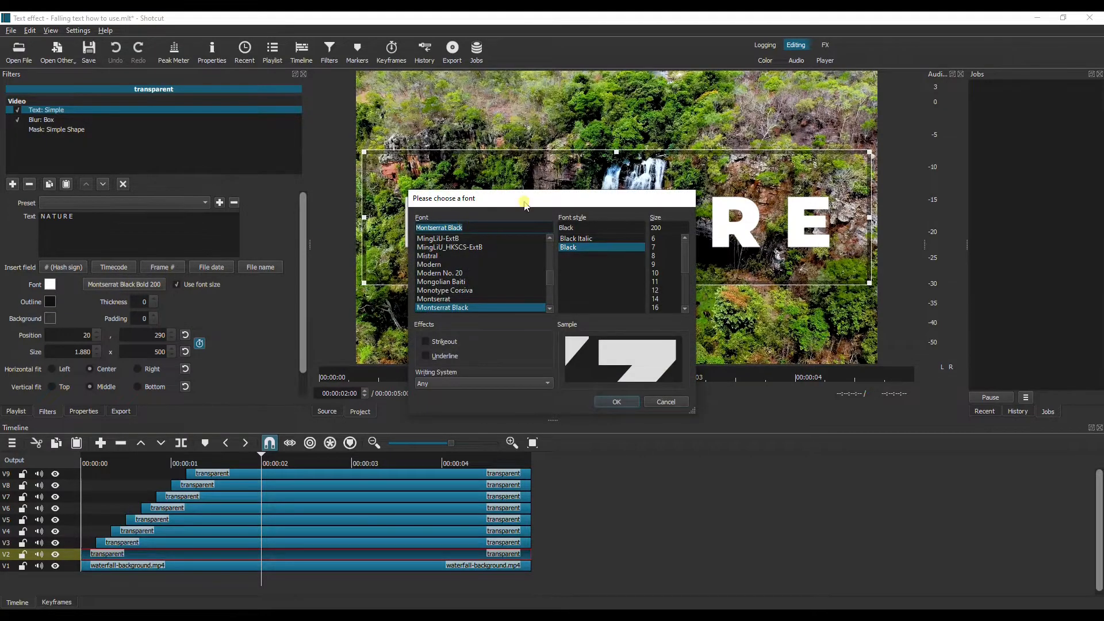
pyautogui.moveTo(525, 202); pyautogui.dragTo(204, 291)
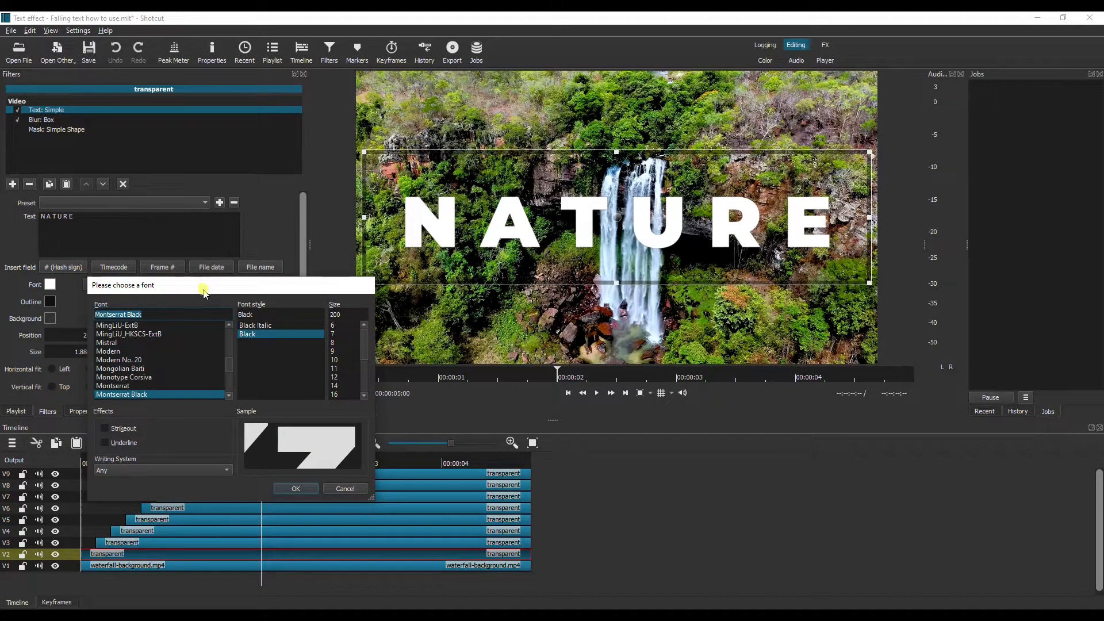
pyautogui.moveTo(229, 365); pyautogui.dragTo(229, 356)
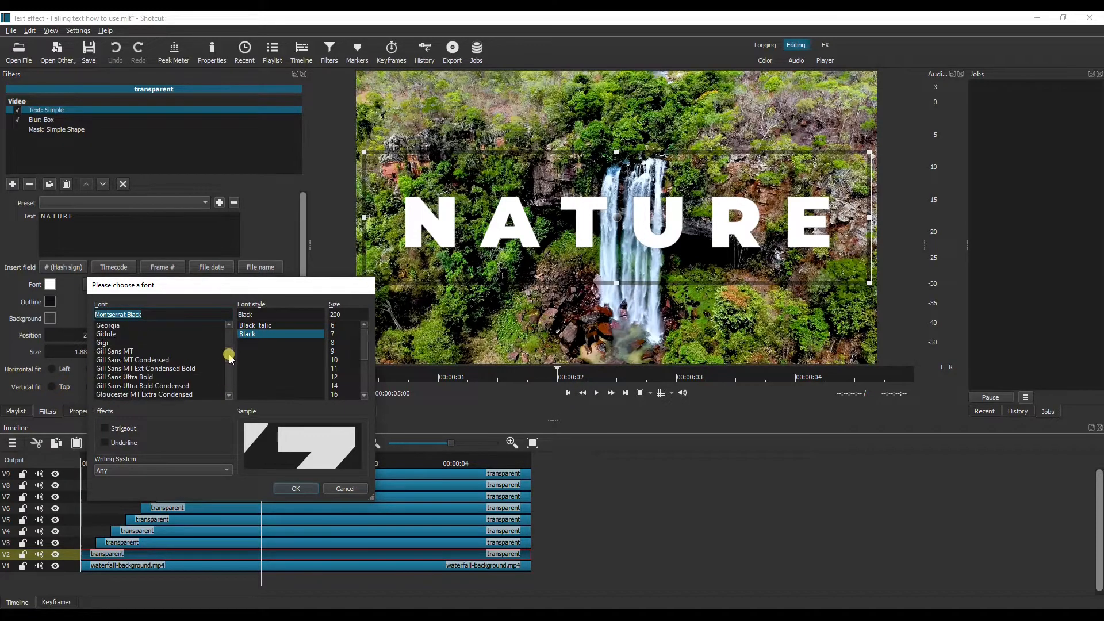
pyautogui.click(105, 335)
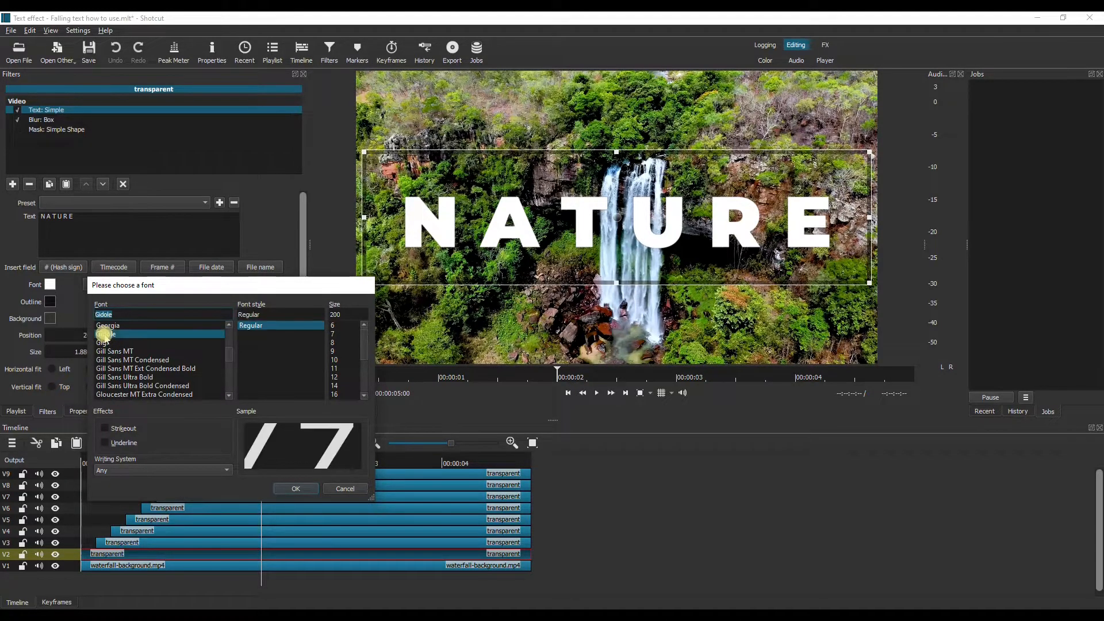
pyautogui.click(296, 488)
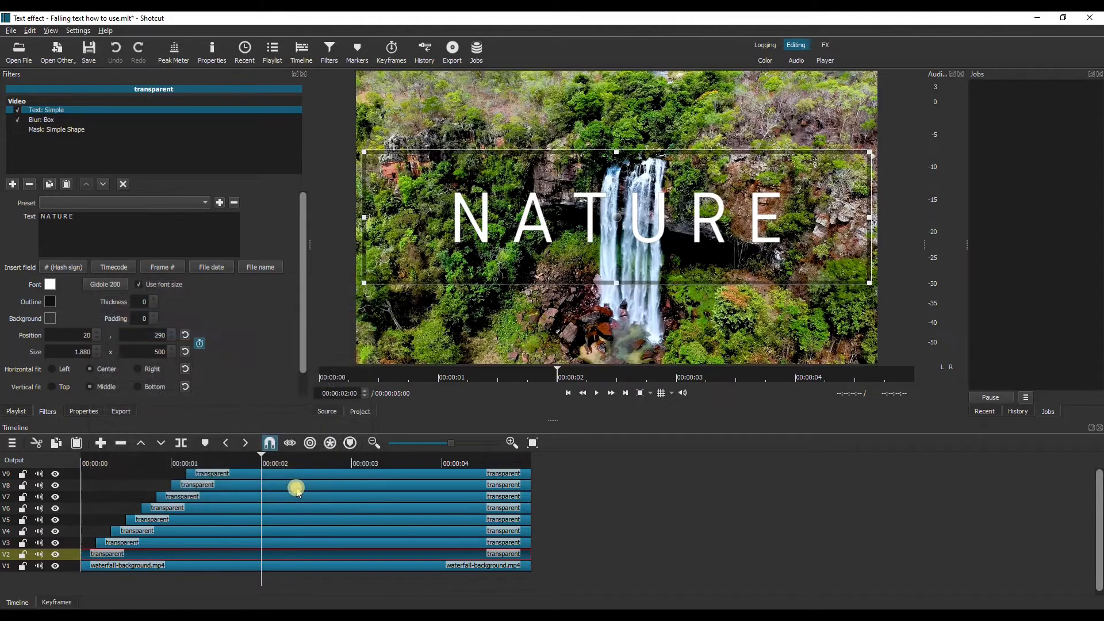
# Step: Set the V2 text's font colour to green #00aa7d and its outline thickness to 2
pyautogui.click(50, 285)
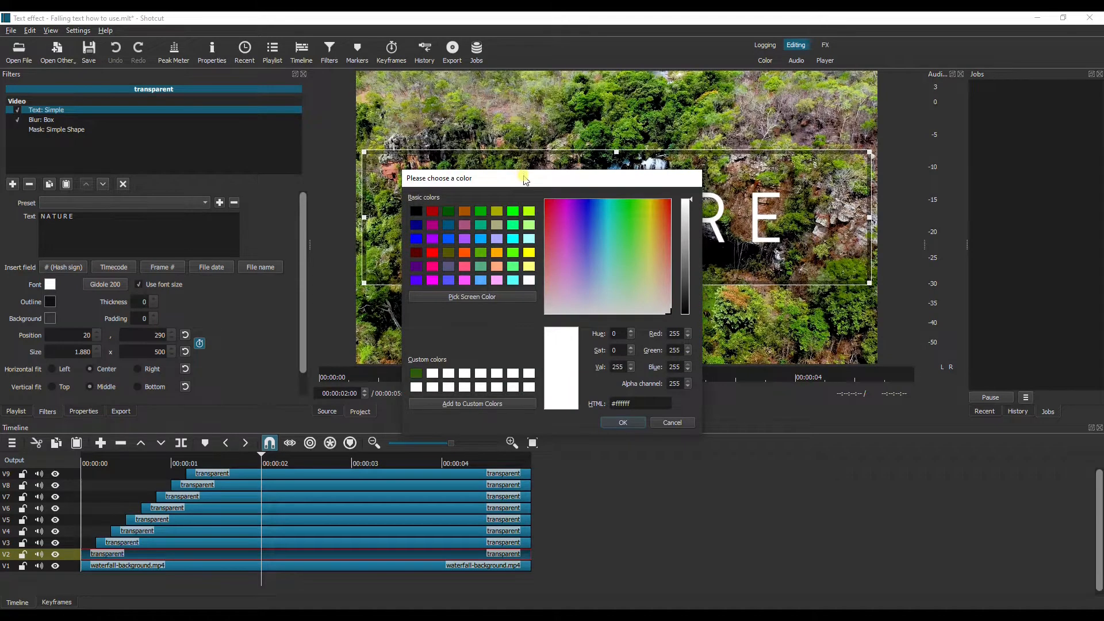
pyautogui.moveTo(524, 180); pyautogui.dragTo(495, 256)
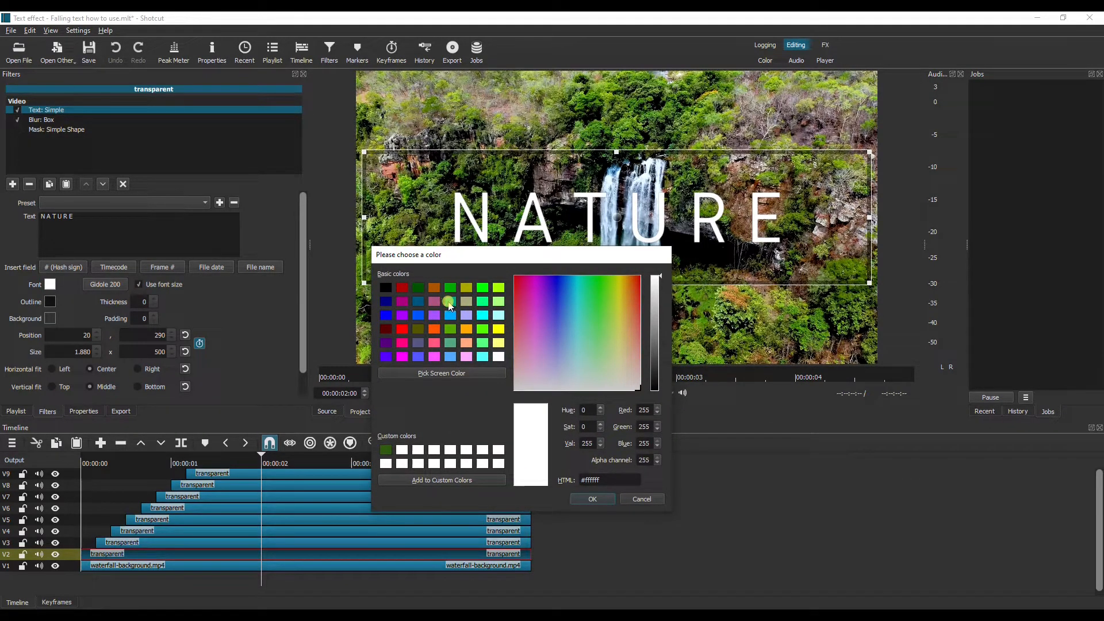
pyautogui.click(448, 304)
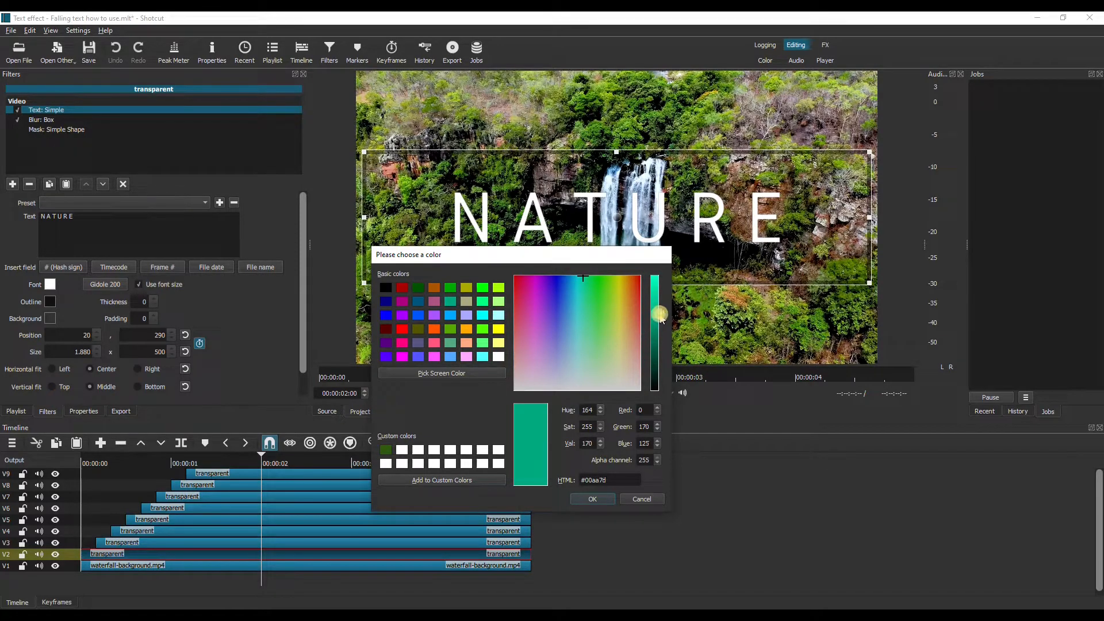
pyautogui.click(590, 499)
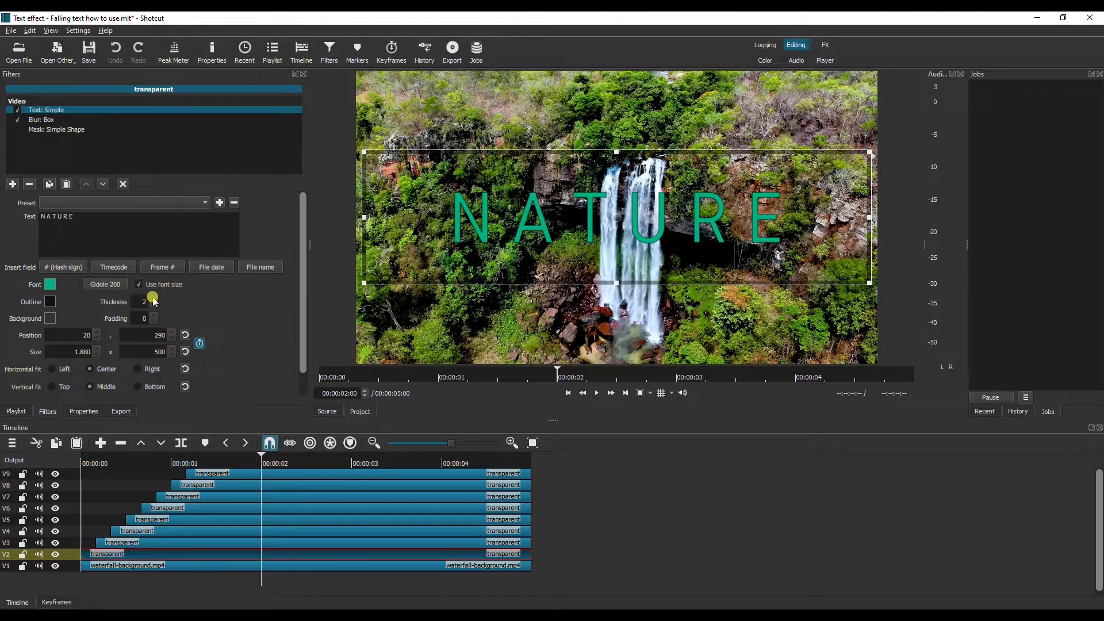
# Step: Play the restyled NATURE animation from the start of the project, stop it and return near the beginning
pyautogui.moveTo(262, 453); pyautogui.dragTo(69, 453)
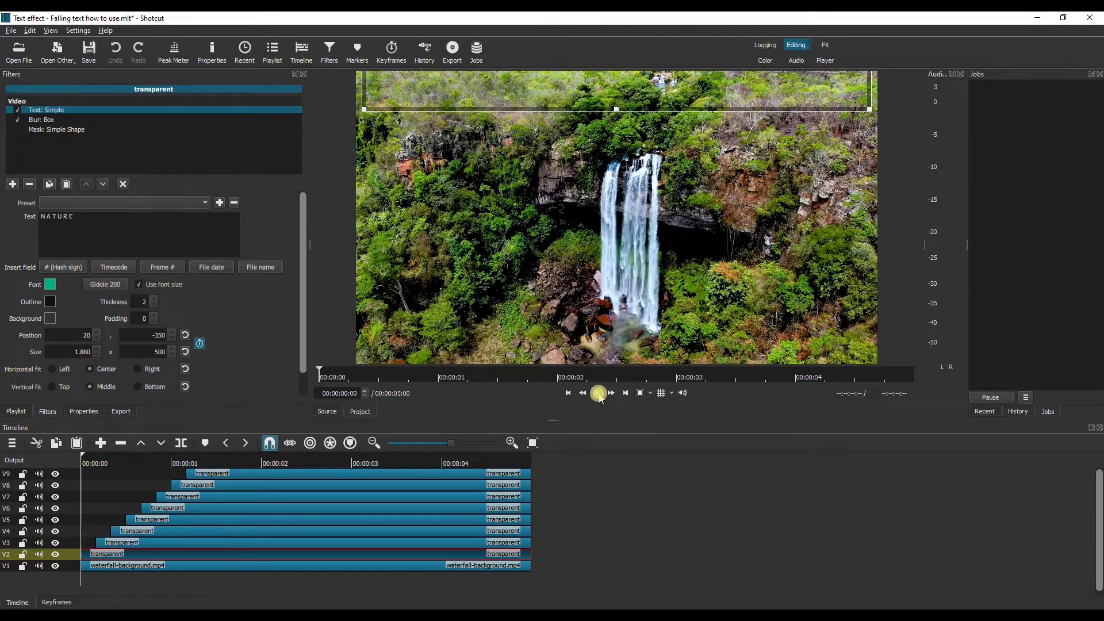
pyautogui.click(598, 393)
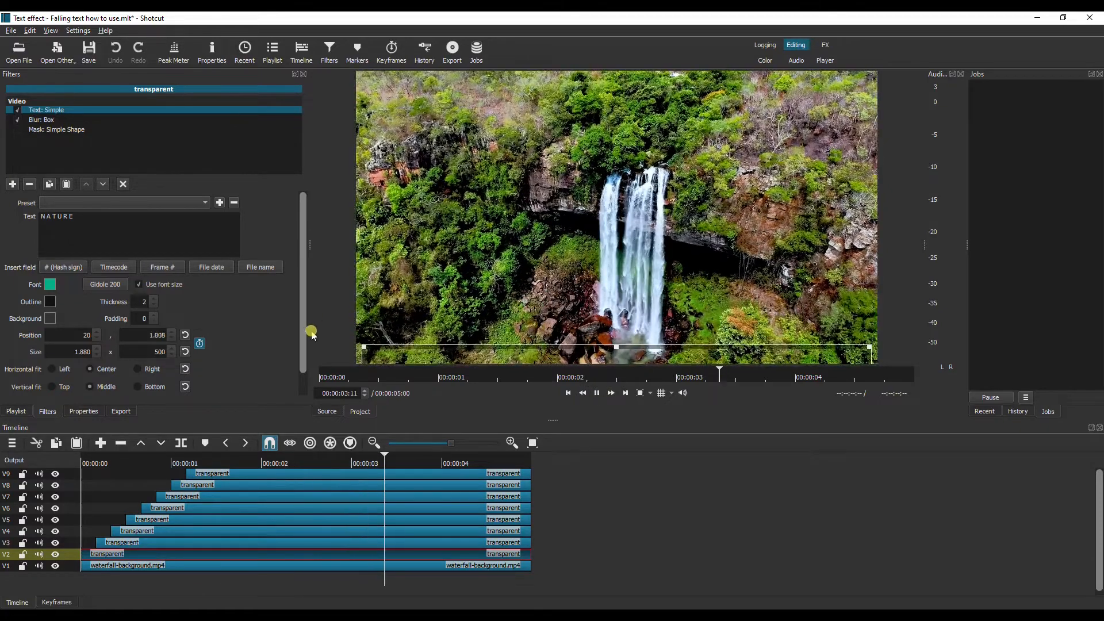
pyautogui.press('space')
pyautogui.press('Right')
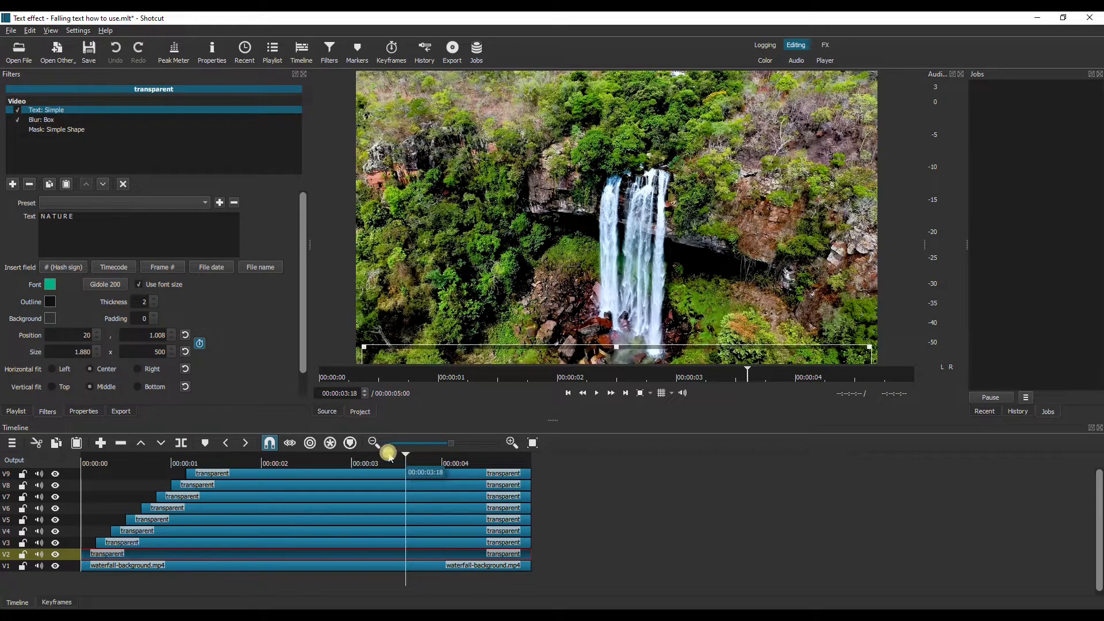
pyautogui.moveTo(389, 456); pyautogui.dragTo(79, 472)
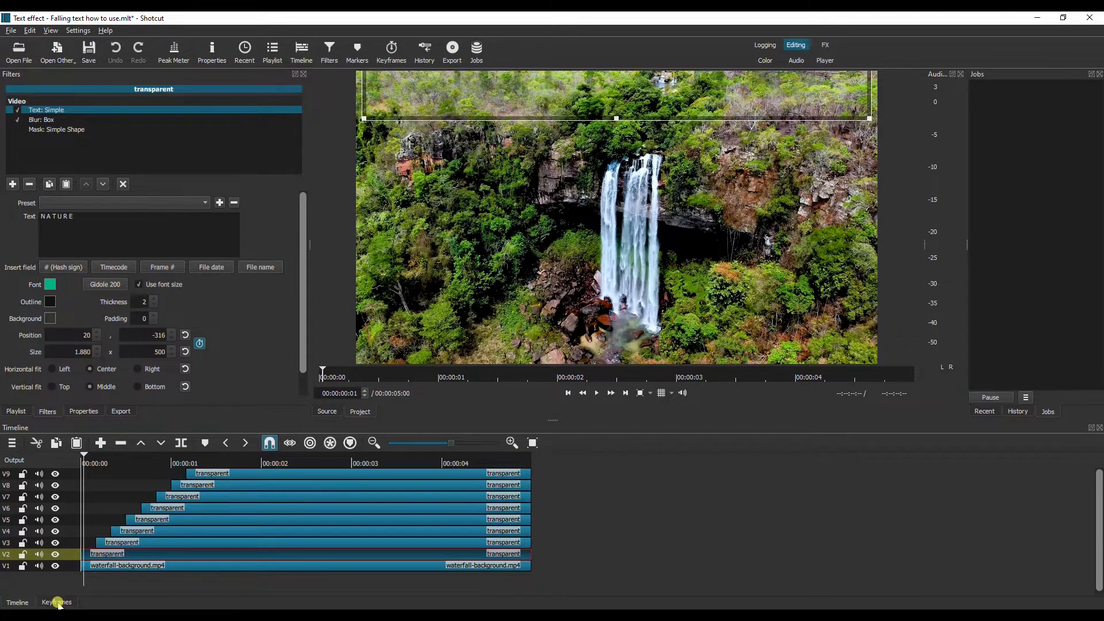
# Step: Show the V2 text's position keyframes, go to the one at 00:00:00:10 and turn on the preview's centre-line grid
pyautogui.click(56, 602)
pyautogui.moveTo(173, 445); pyautogui.dragTo(208, 448)
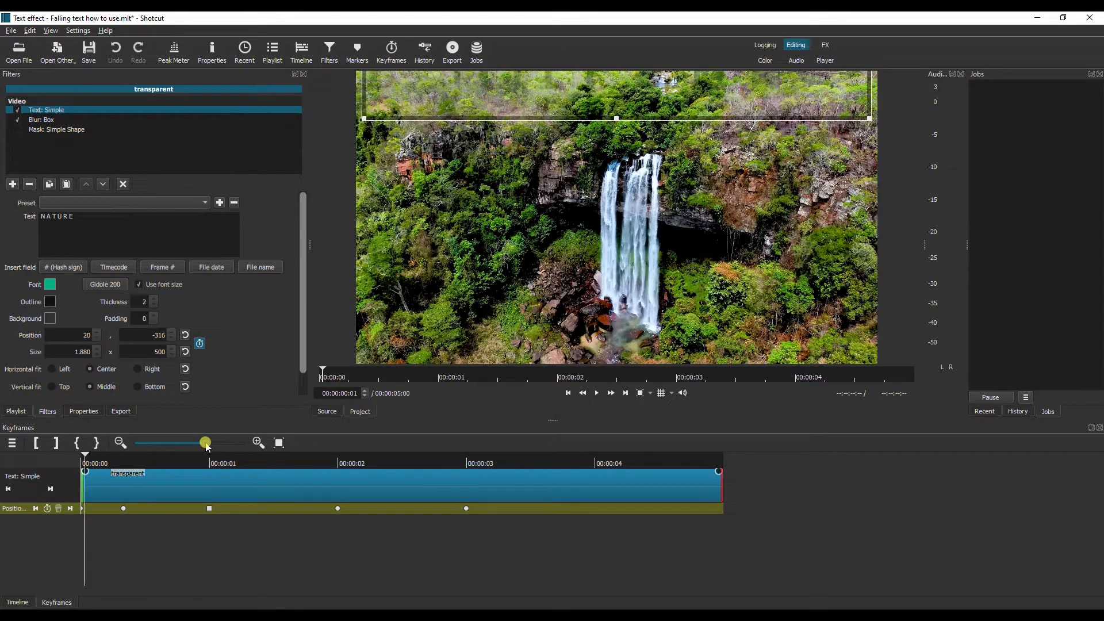
pyautogui.click(123, 509)
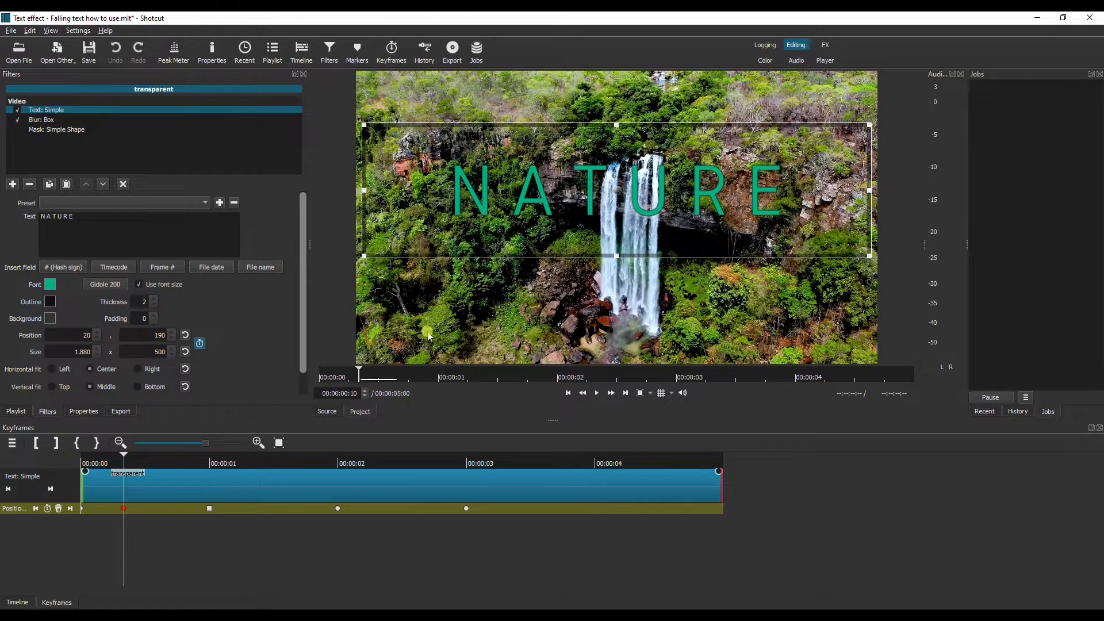
pyautogui.click(661, 393)
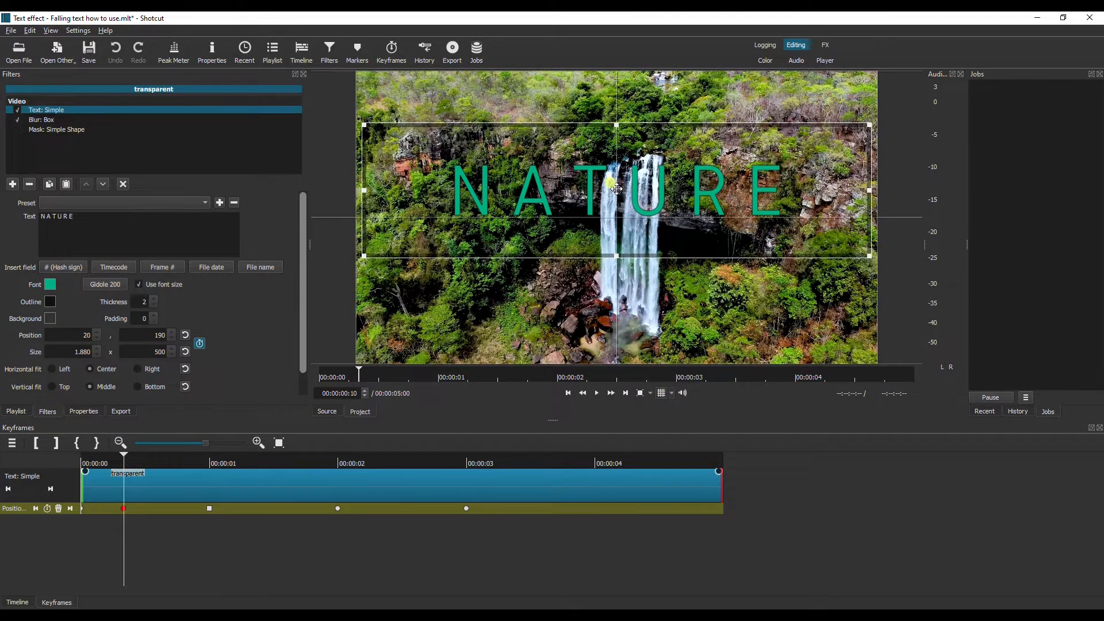
# Step: Lower the text at the 00:00:00:10 keyframe to a vertical position of about 239 and play the bounce from the start
pyautogui.moveTo(617, 197)
pyautogui.mouseDown()
pyautogui.moveTo(619, 235)
pyautogui.moveTo(618, 207)
pyautogui.mouseUp()
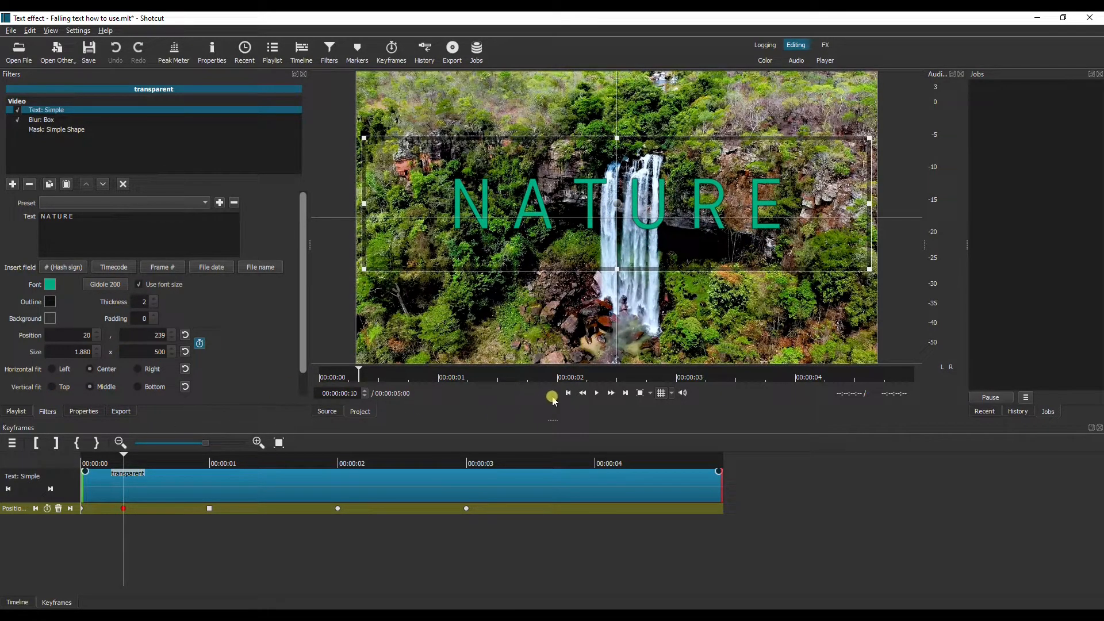
pyautogui.click(567, 393)
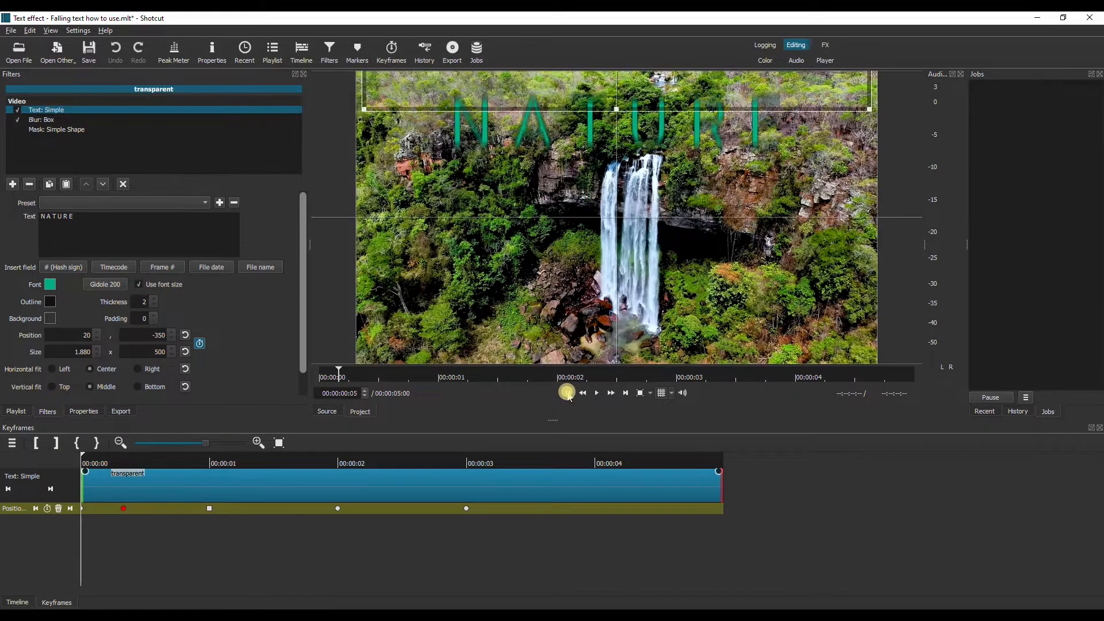
pyautogui.click(456, 344)
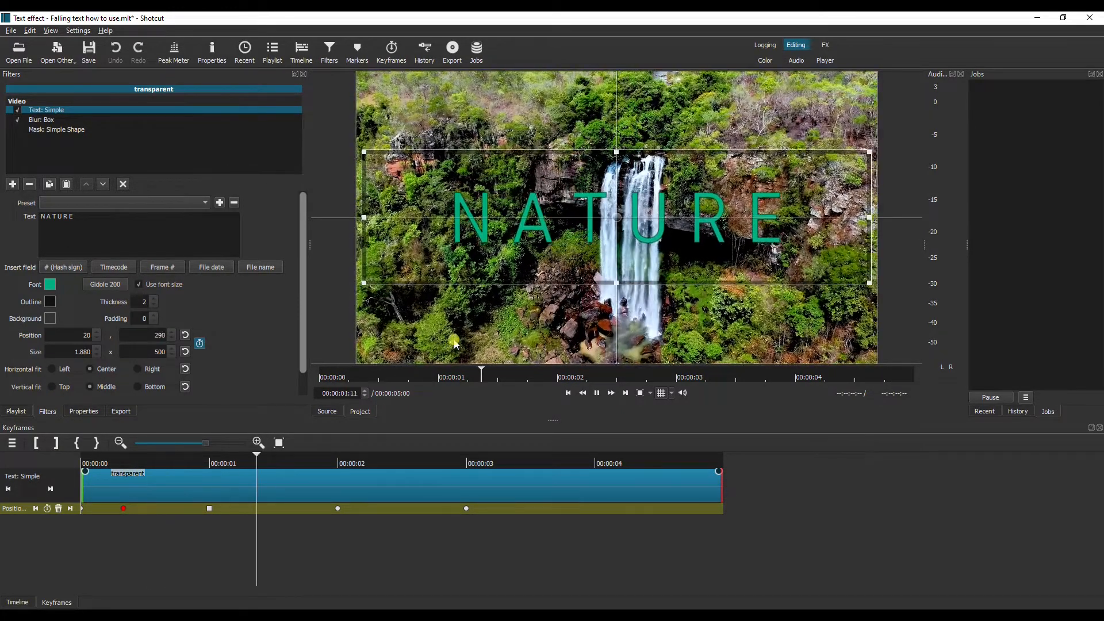
pyautogui.click(456, 344)
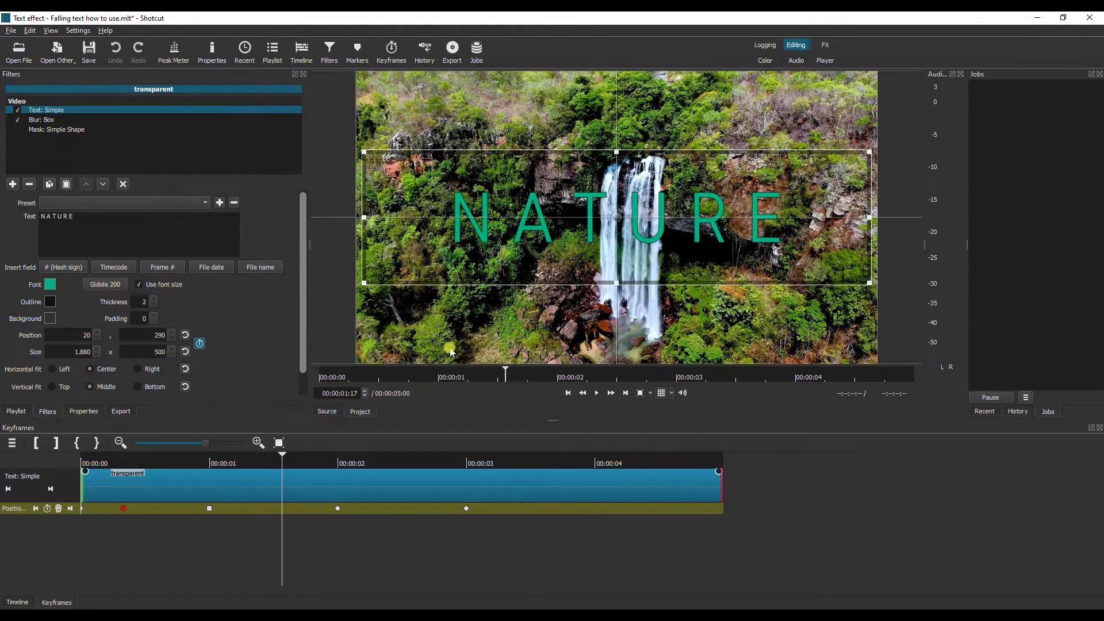
# Step: Raise the text at the 00:00:00:10 keyframe to a vertical position of about -41 and play the stronger bounce from the start
pyautogui.click(127, 507)
pyautogui.doubleClick(123, 508)
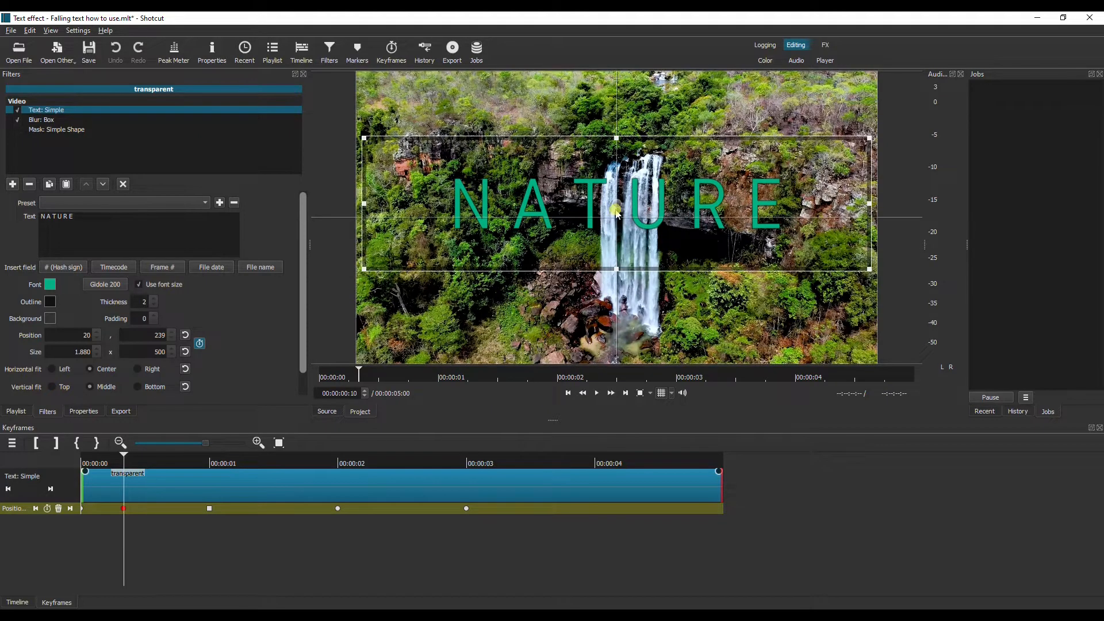
pyautogui.moveTo(618, 206); pyautogui.dragTo(617, 125)
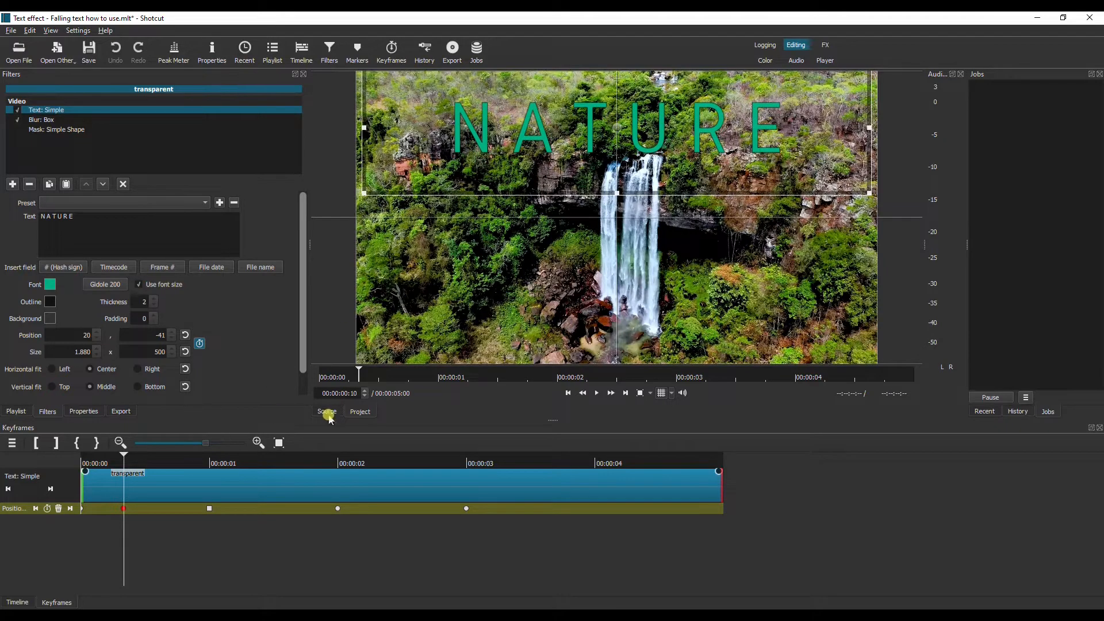
pyautogui.click(567, 393)
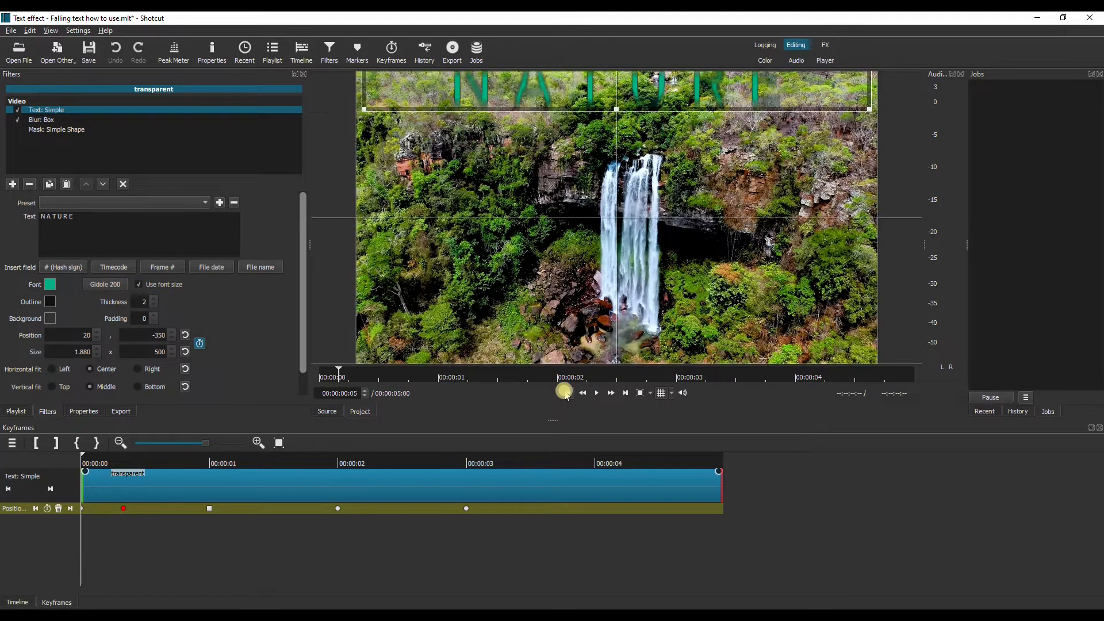
pyautogui.click(565, 394)
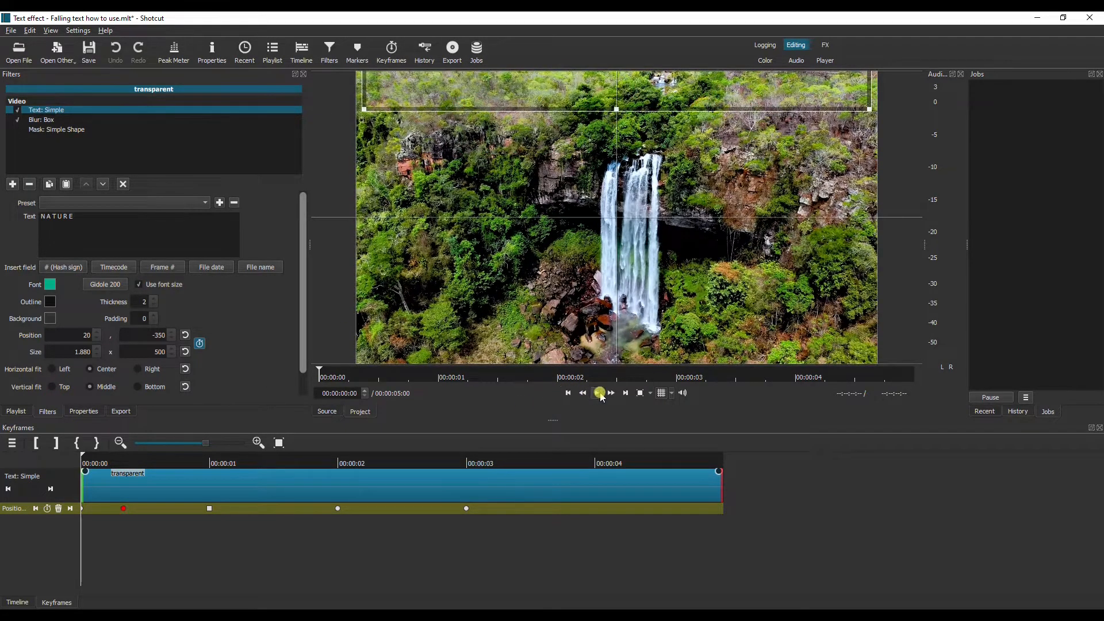
pyautogui.click(600, 393)
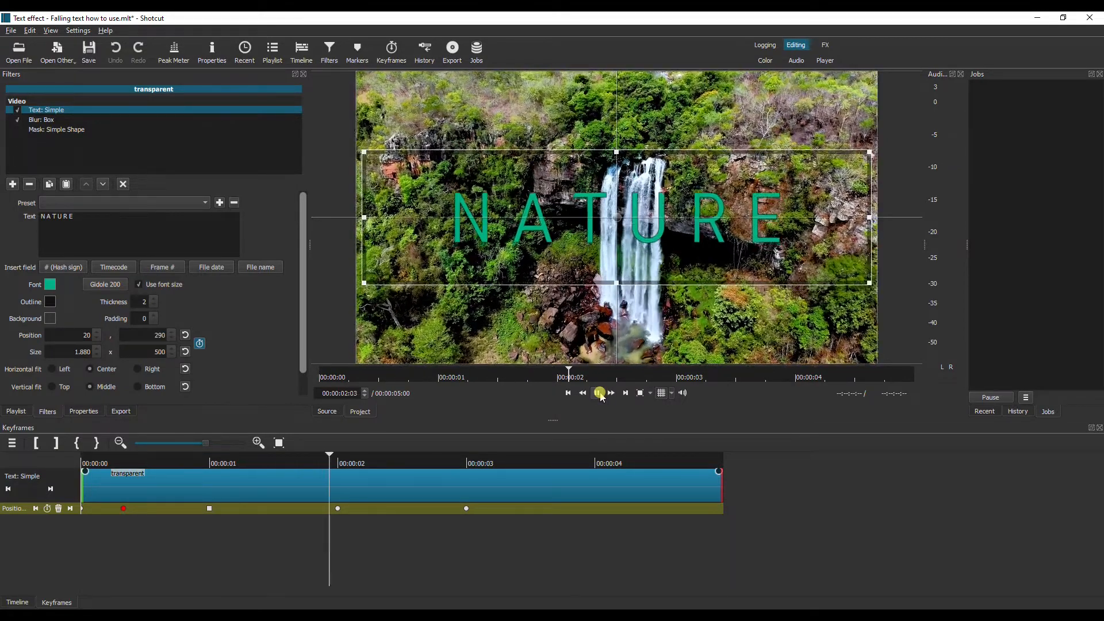
pyautogui.click(599, 393)
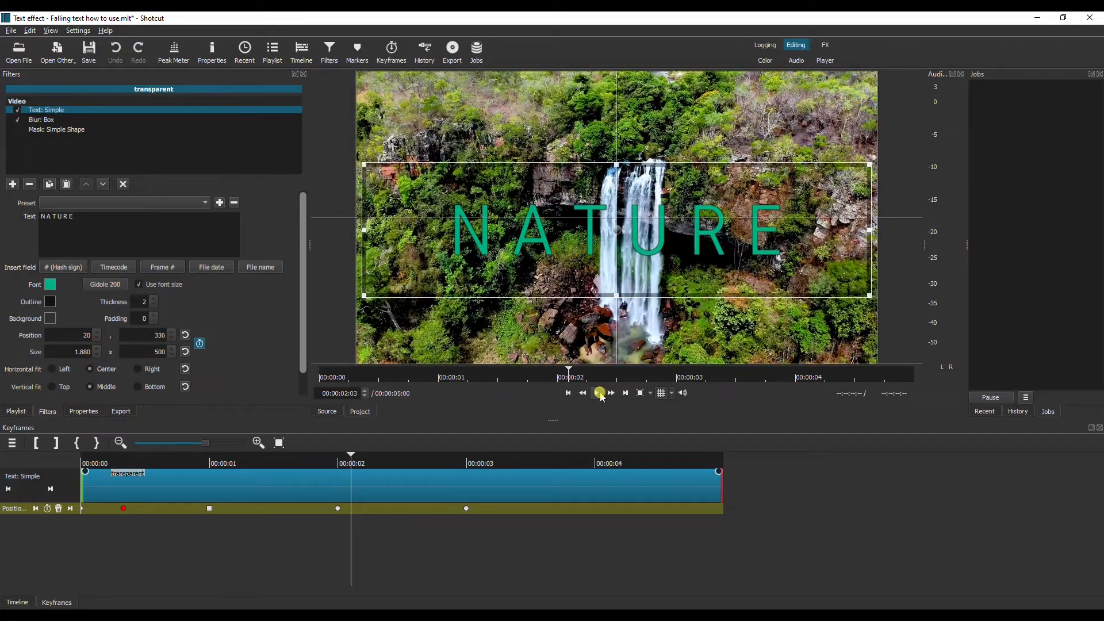
# Step: Move the text at the 00:00:00:10 keyframe to a vertical position of about 192 and play the animation from the start
pyautogui.click(122, 509)
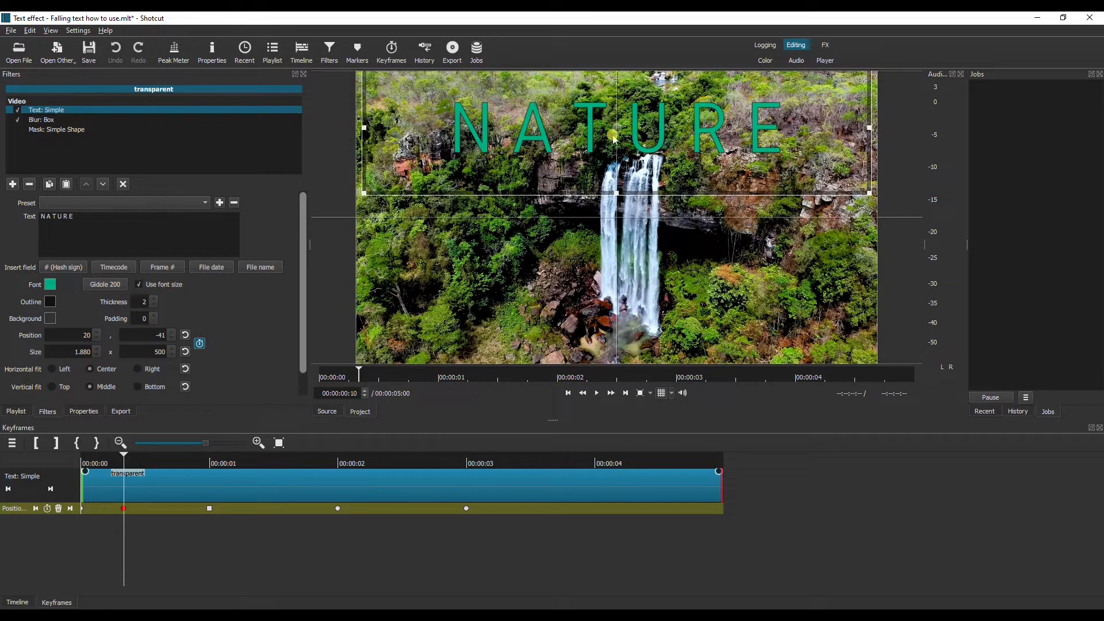
pyautogui.moveTo(617, 129); pyautogui.dragTo(618, 203)
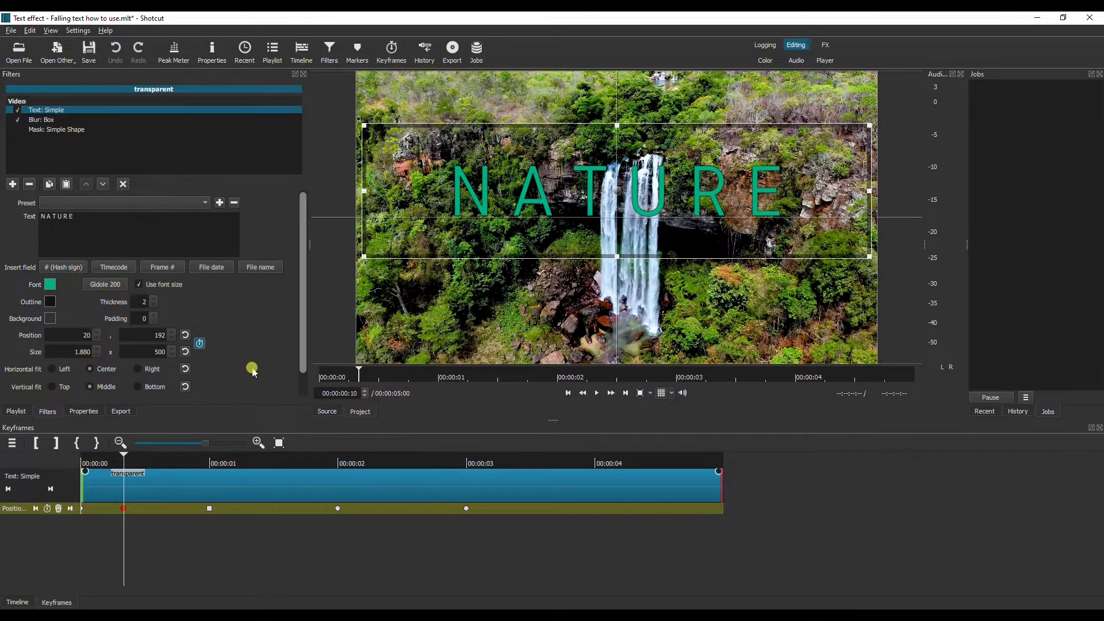
pyautogui.click(569, 393)
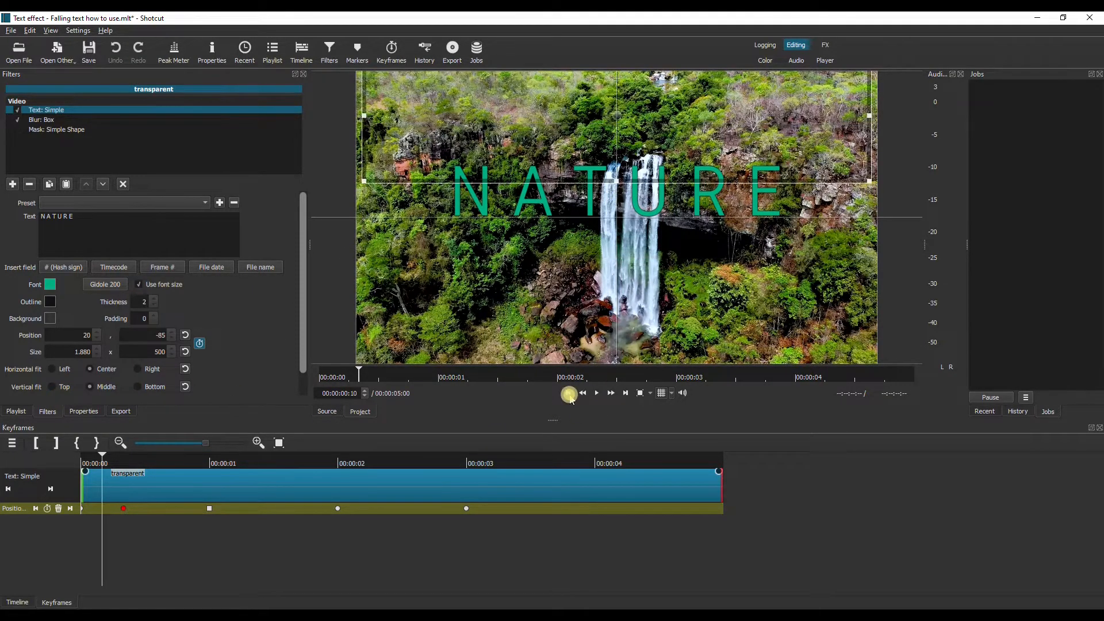
pyautogui.click(569, 394)
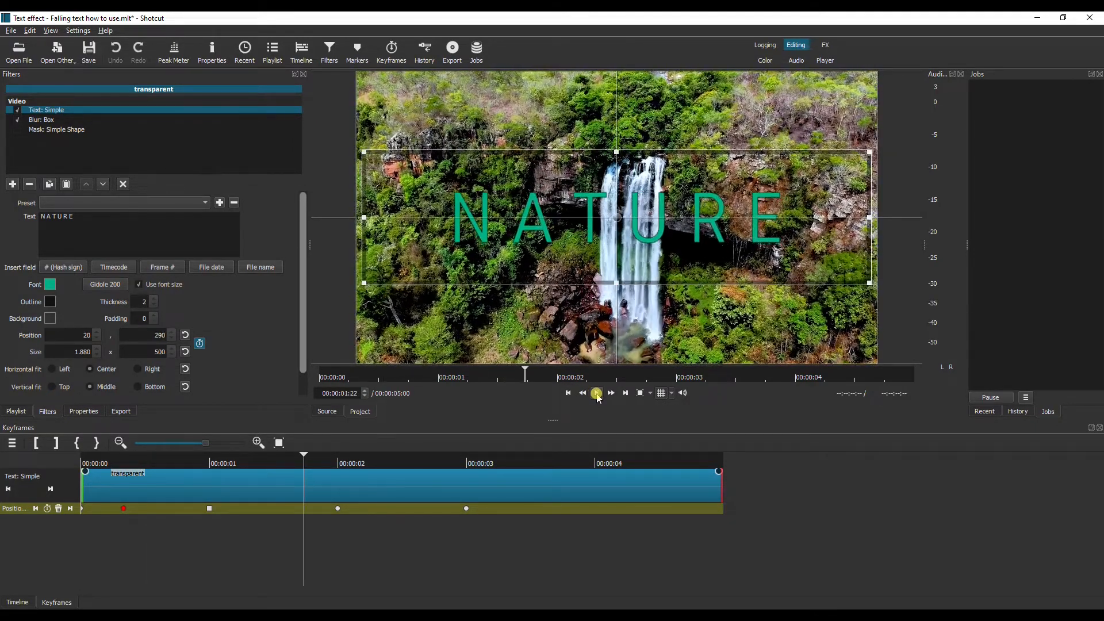
pyautogui.click(597, 393)
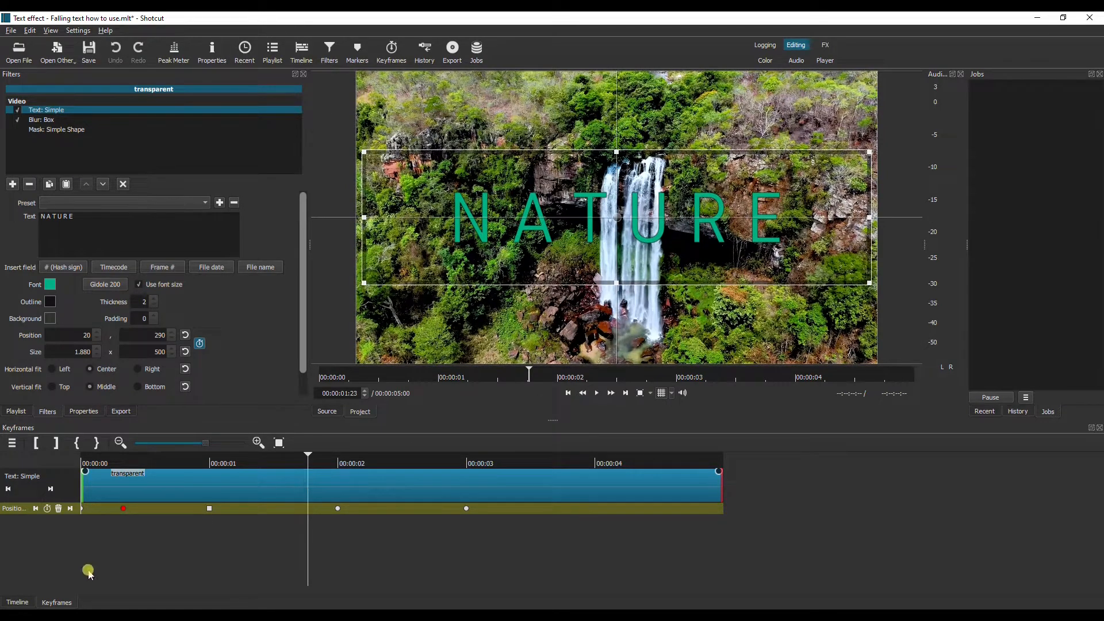
# Step: Back in the timeline, enable the V2 clip's Mask: Simple Shape filter and paste the V2 clip's filters onto the V3 clip
pyautogui.click(15, 602)
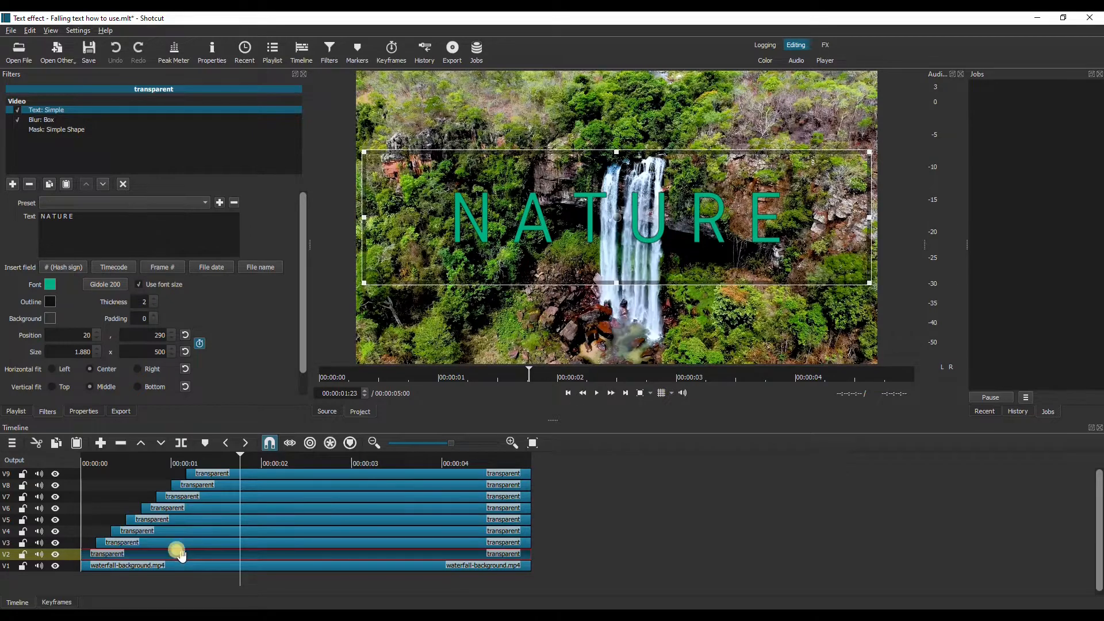
pyautogui.click(18, 133)
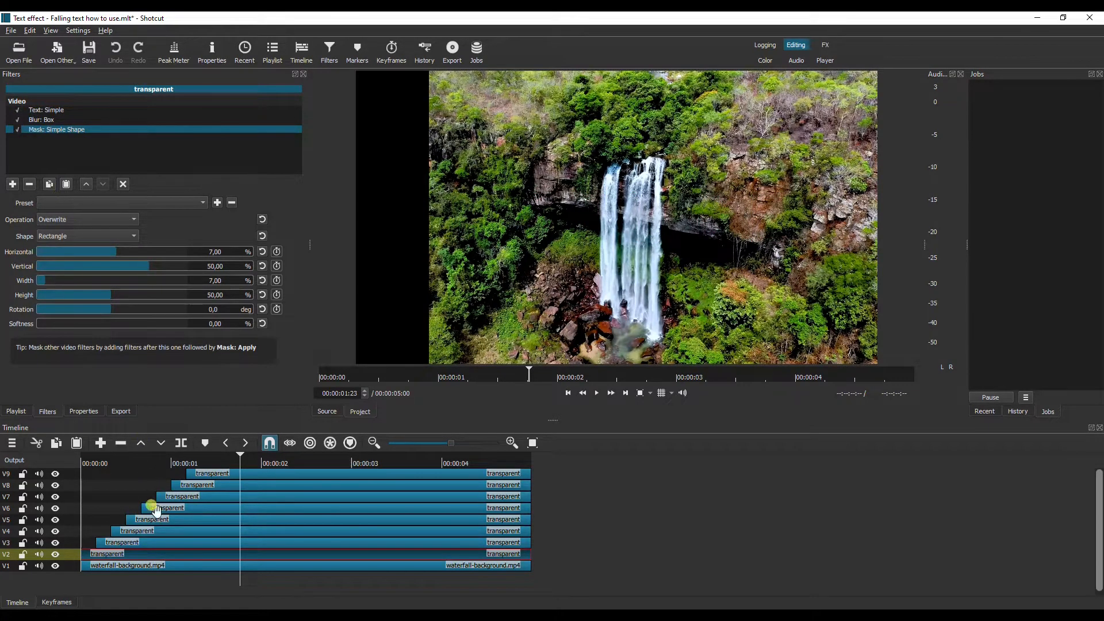
pyautogui.click(154, 544)
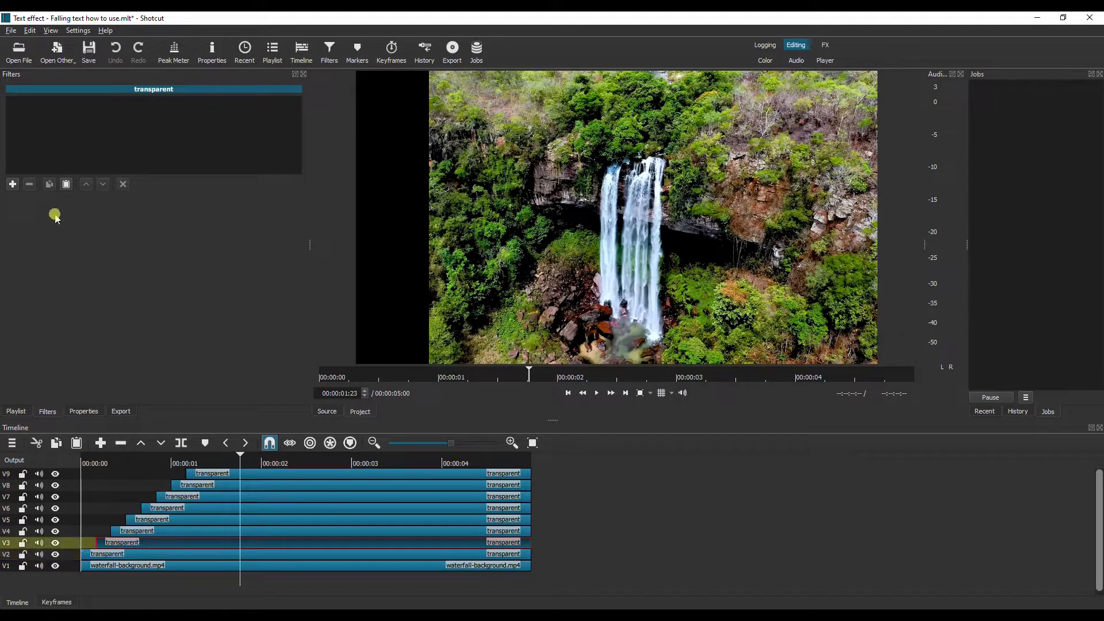
pyautogui.click(64, 184)
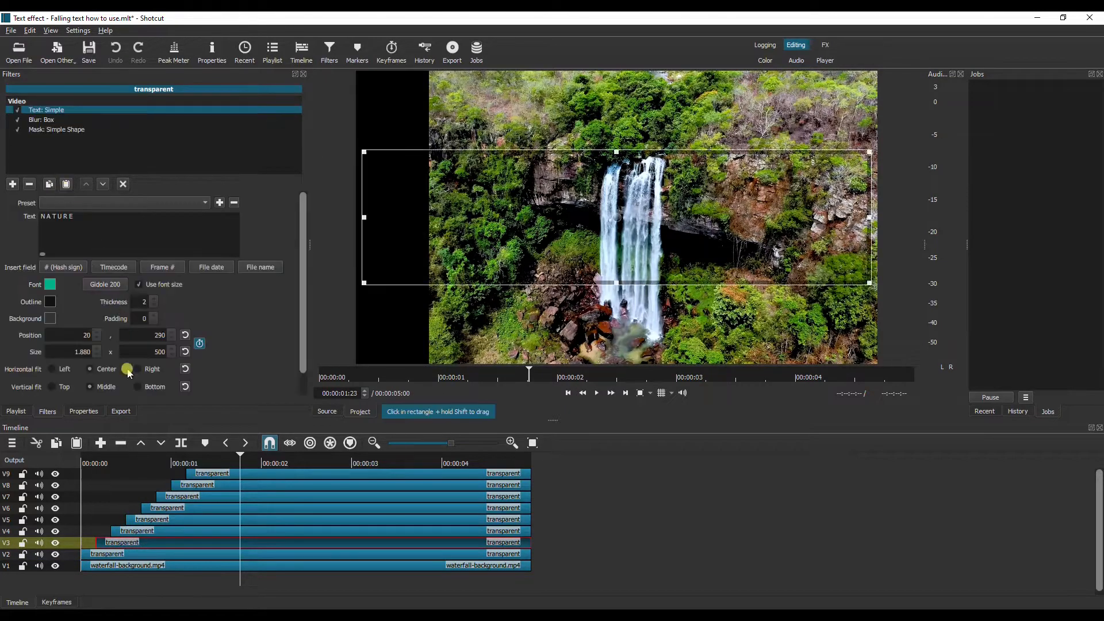
# Step: Paste the copied filters onto the transparent clips on tracks V4, V5, V6 and V7
pyautogui.click(151, 530)
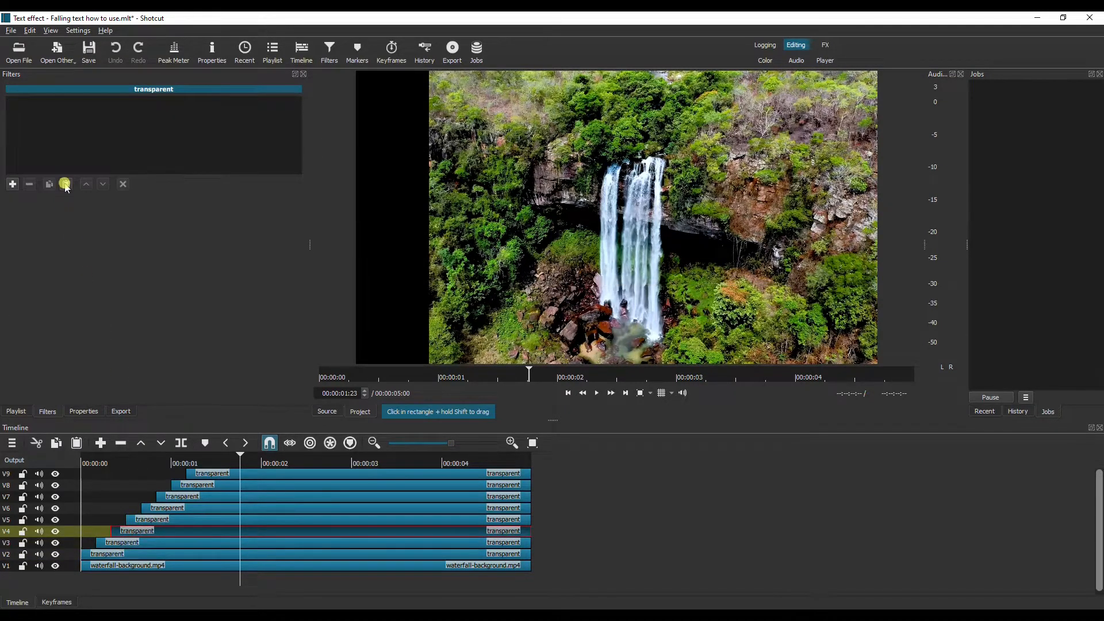
pyautogui.click(66, 184)
pyautogui.click(155, 519)
pyautogui.click(67, 185)
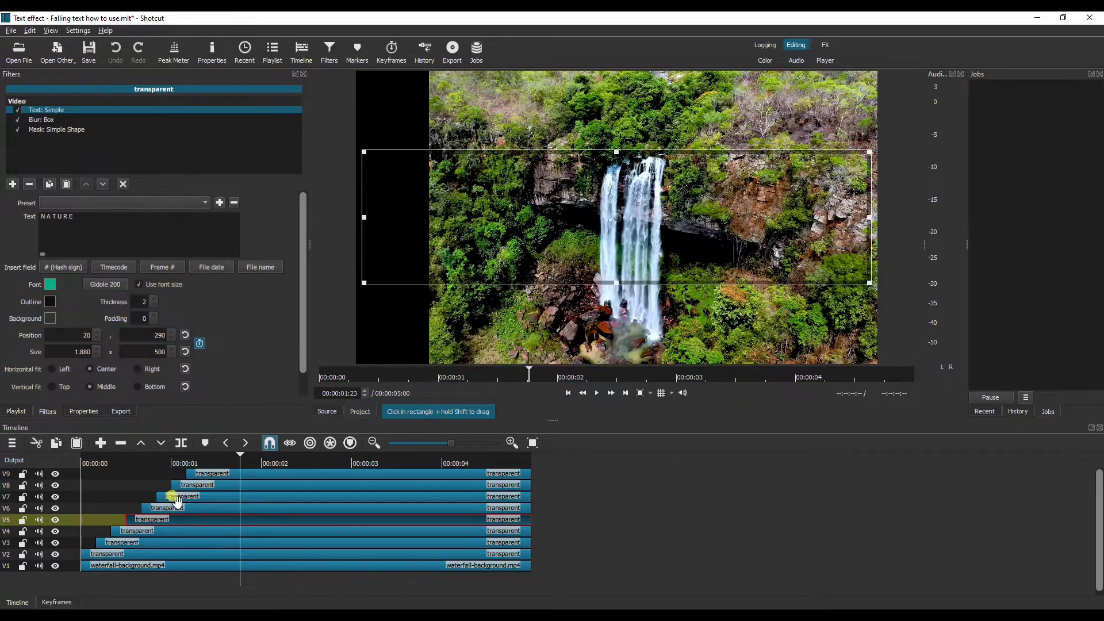
pyautogui.click(172, 508)
pyautogui.click(66, 184)
pyautogui.click(184, 495)
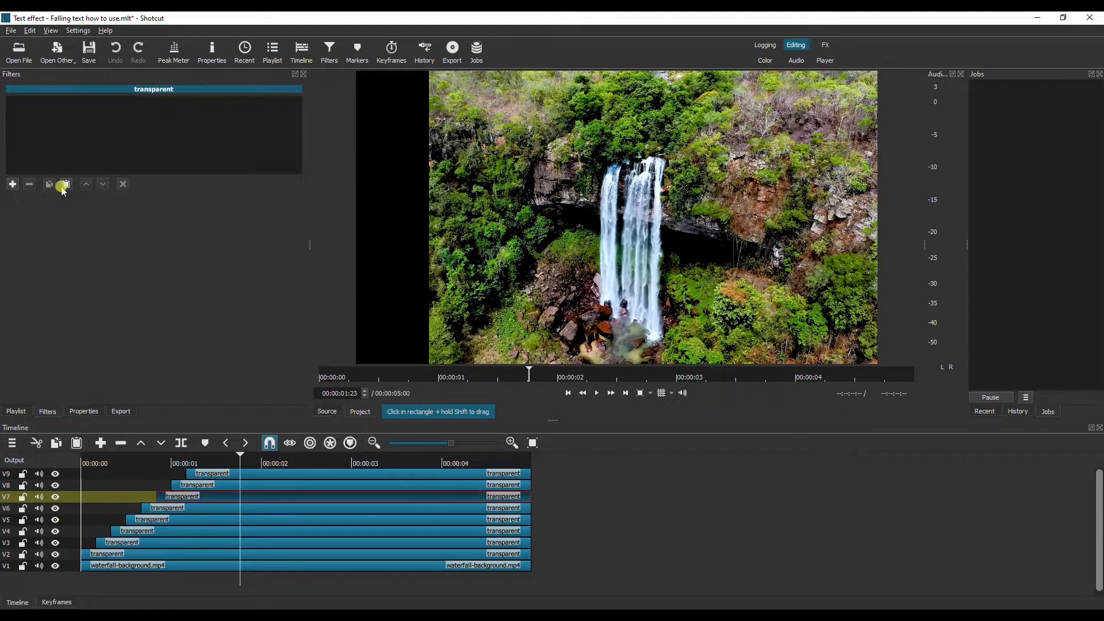
pyautogui.click(66, 185)
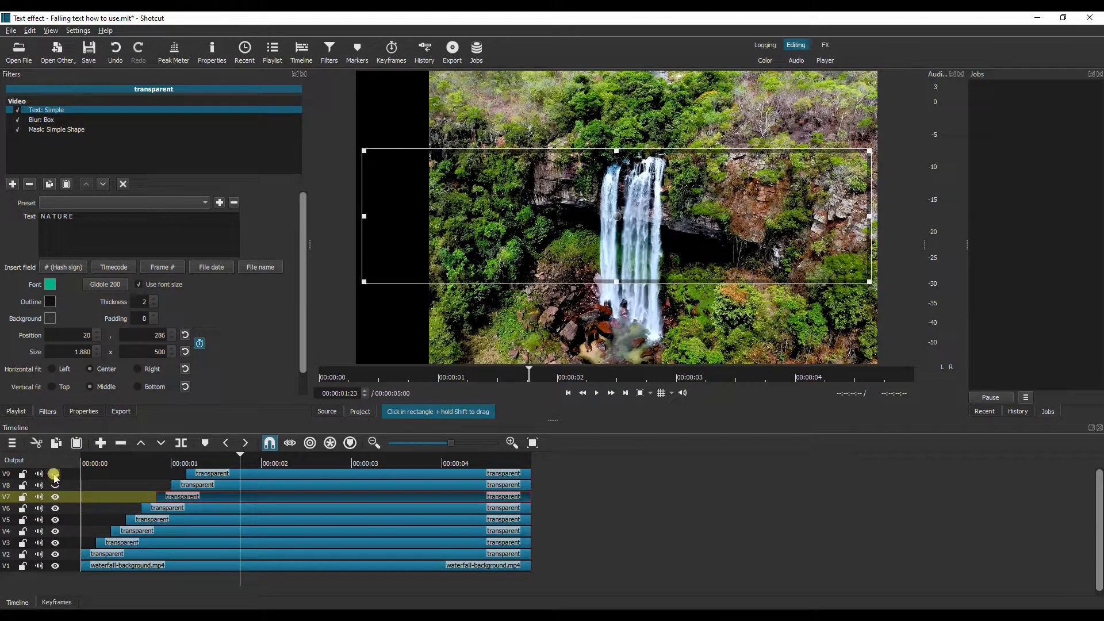
# Step: Hide tracks V8 and V9 and disable the Mask: Simple Shape filter on the clips from V7 down to V3
pyautogui.click(55, 474)
pyautogui.click(24, 136)
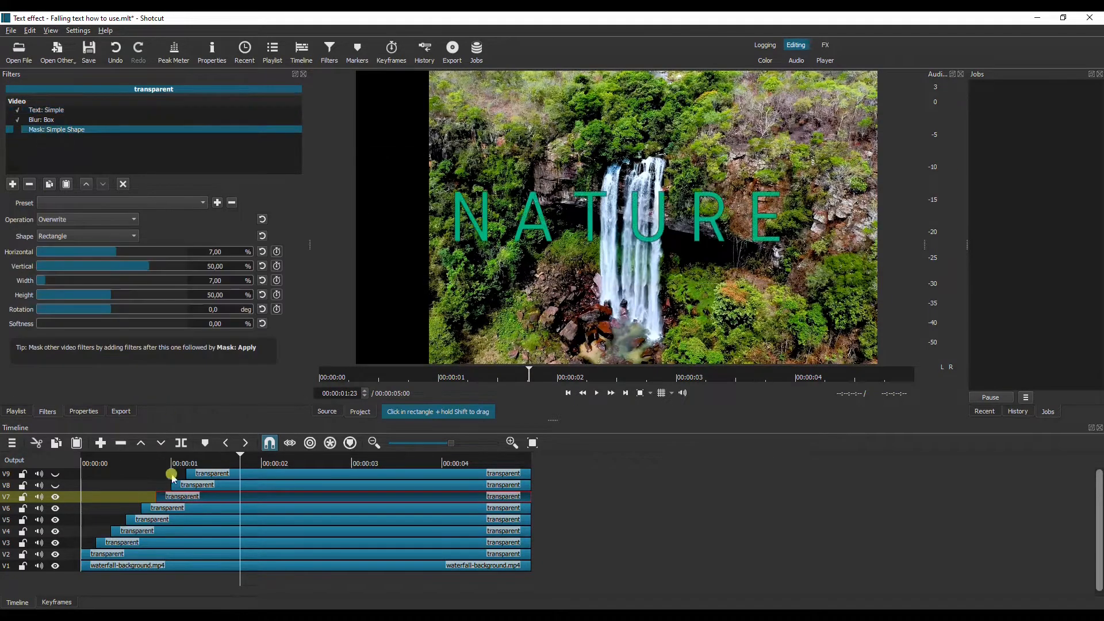
pyautogui.click(167, 507)
pyautogui.click(18, 136)
pyautogui.click(174, 516)
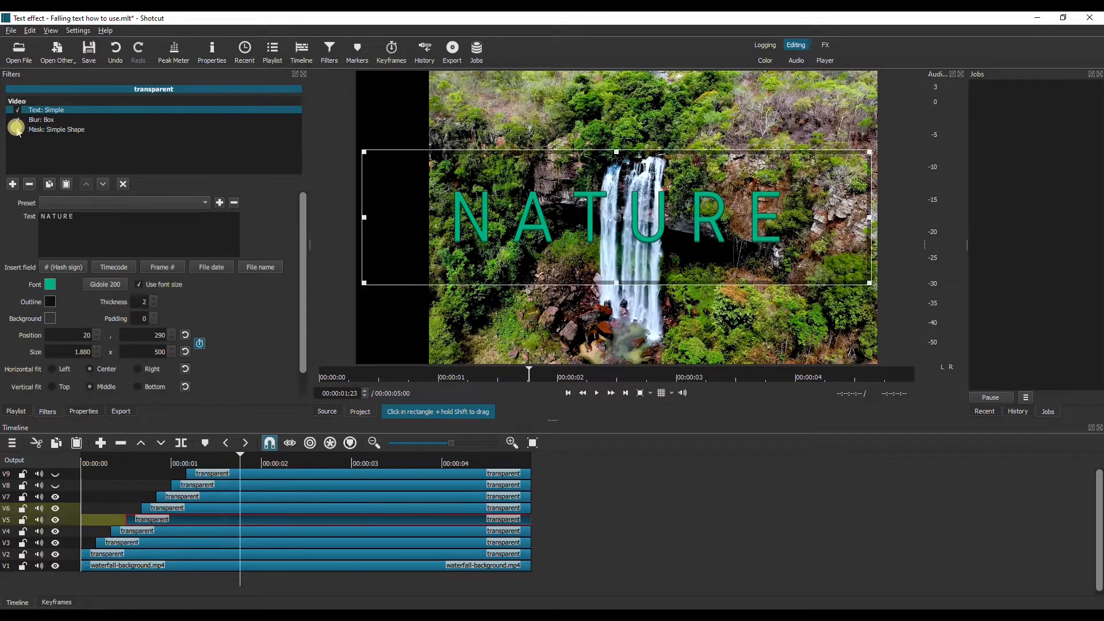
pyautogui.click(17, 132)
pyautogui.click(156, 529)
pyautogui.click(18, 131)
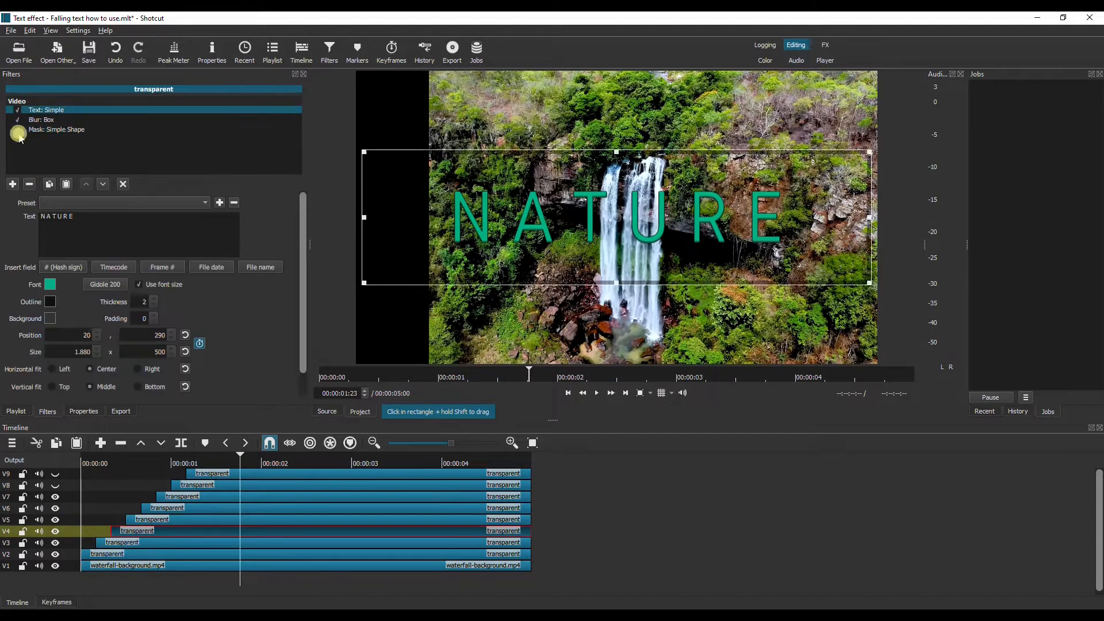
pyautogui.click(137, 542)
# Step: Fit the V2 clip's simple shape mask around the letter N with horizontal 21,79 % and width 5,26 %
pyautogui.click(149, 554)
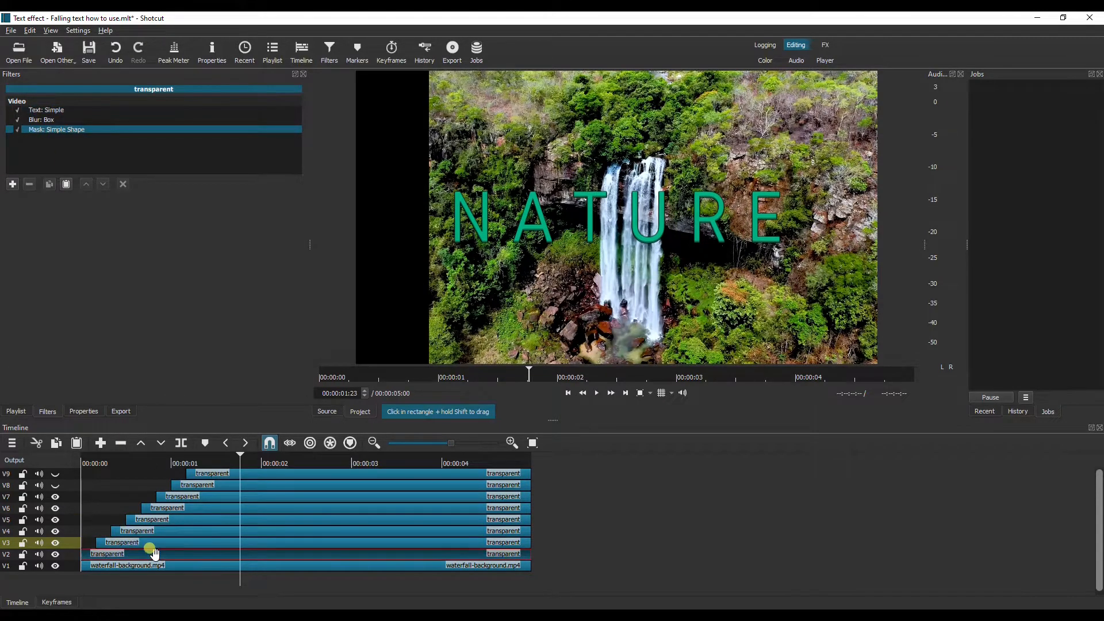
pyautogui.click(55, 131)
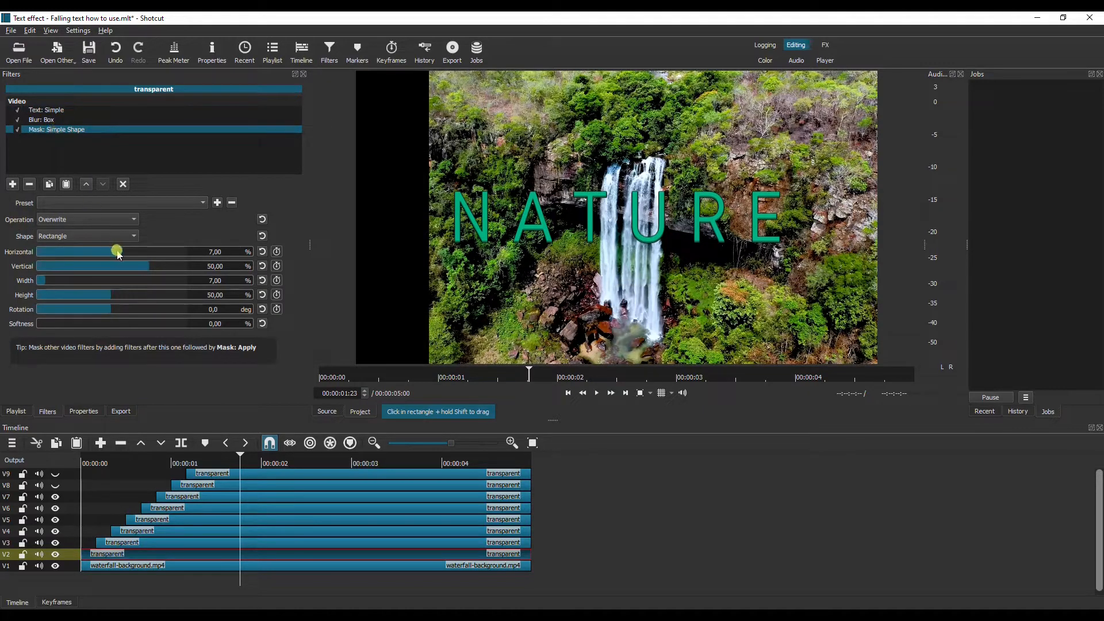
pyautogui.moveTo(121, 253); pyautogui.dragTo(129, 251)
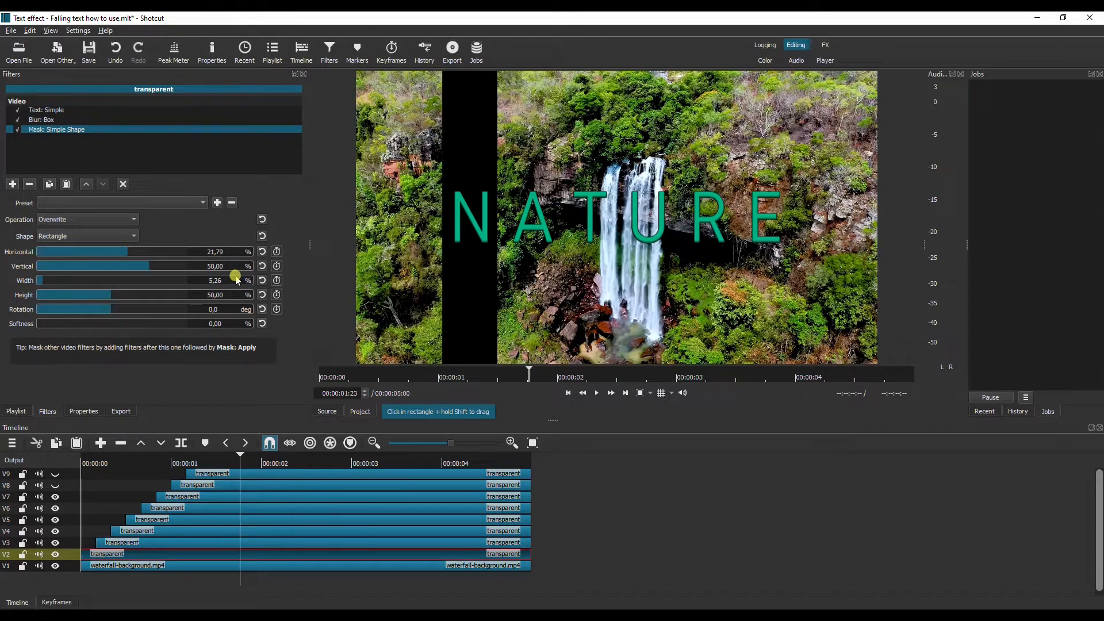
# Step: Enable the V3 clip's simple shape mask and fit it around the A with horizontal 33,83 % and width 4,89 %
pyautogui.click(144, 541)
pyautogui.click(19, 131)
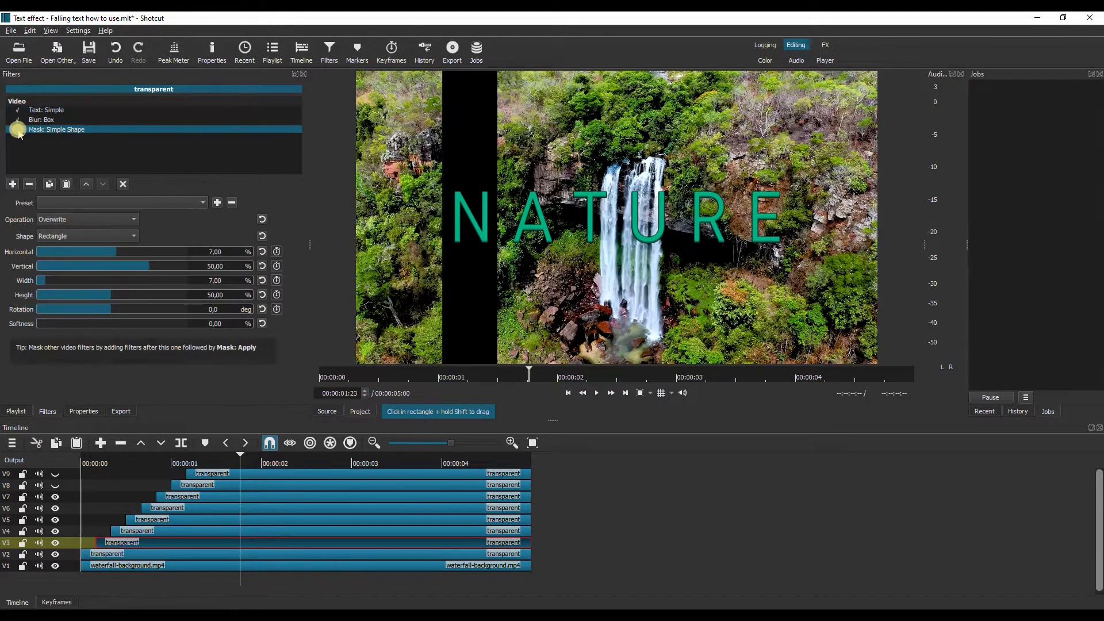
pyautogui.moveTo(73, 251); pyautogui.dragTo(142, 257)
pyautogui.click(46, 281)
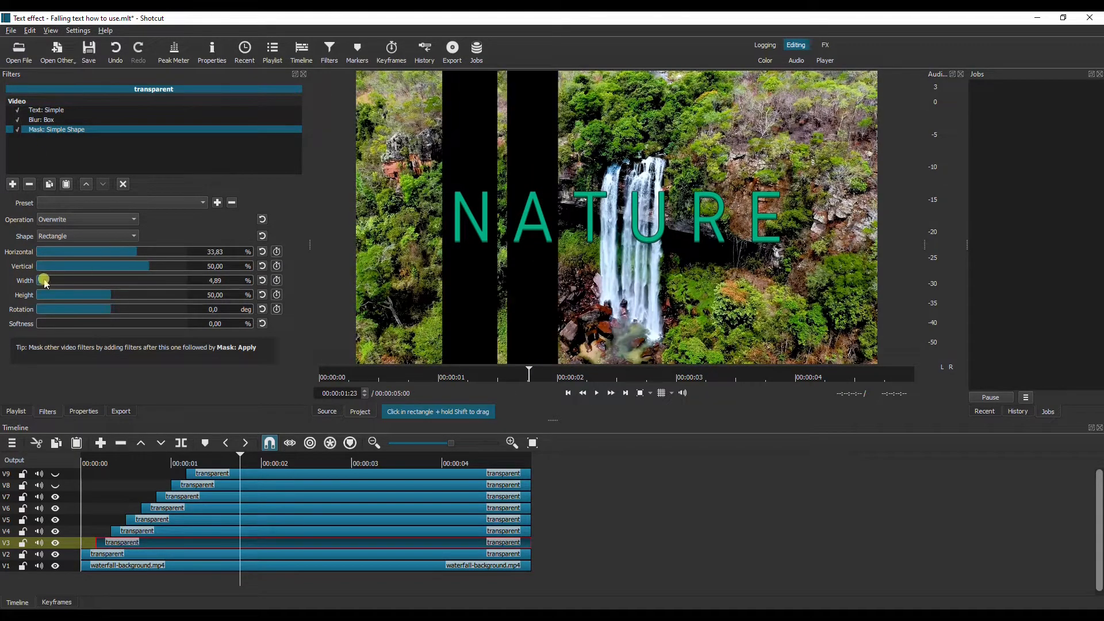
# Step: Enable the V4 clip's simple shape mask and fit it around the T with horizontal 45,11 % and width 5,26 %
pyautogui.click(175, 531)
pyautogui.click(22, 130)
pyautogui.moveTo(129, 253); pyautogui.dragTo(148, 252)
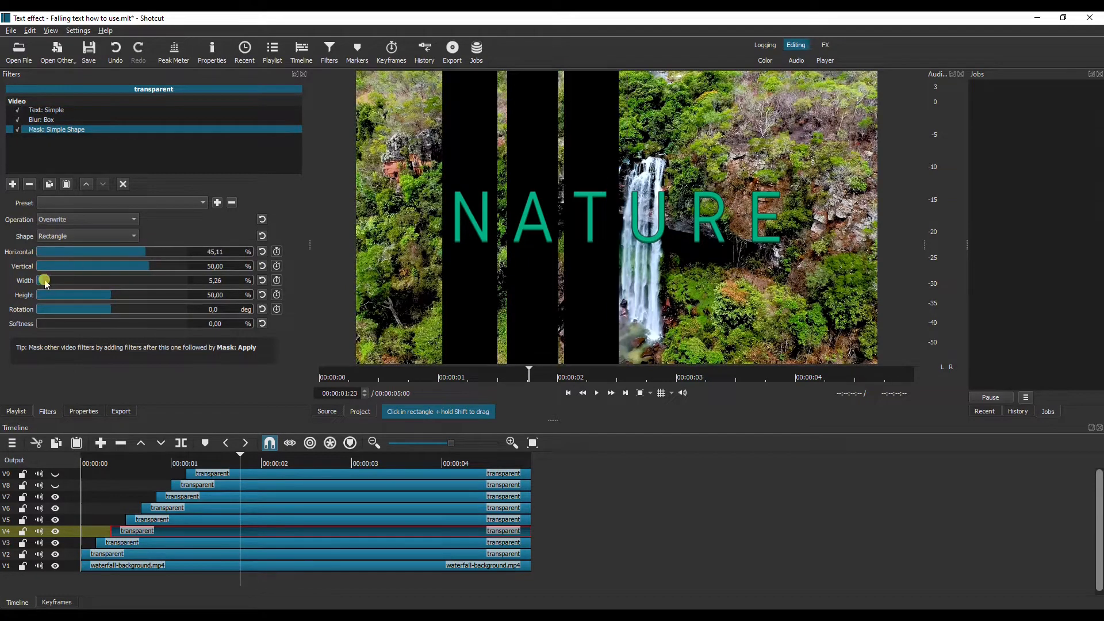
# Step: Enable the V5 clip's simple shape mask and fit it around the U with horizontal 55,64 % and width 4,51 %
pyautogui.click(156, 519)
pyautogui.click(29, 130)
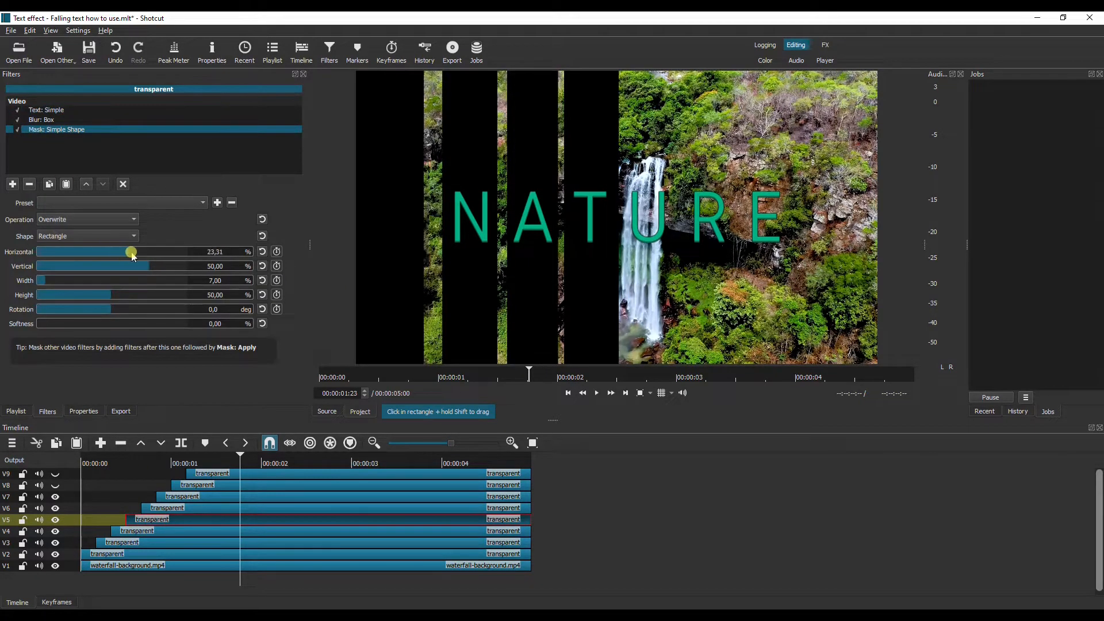
pyautogui.moveTo(129, 251); pyautogui.dragTo(165, 253)
pyautogui.click(44, 282)
# Step: Enable the V6 clip's simple shape mask and fit it around the R with horizontal 66,92 % and width 4,51 %
pyautogui.click(196, 510)
pyautogui.click(23, 129)
pyautogui.moveTo(34, 278); pyautogui.dragTo(42, 282)
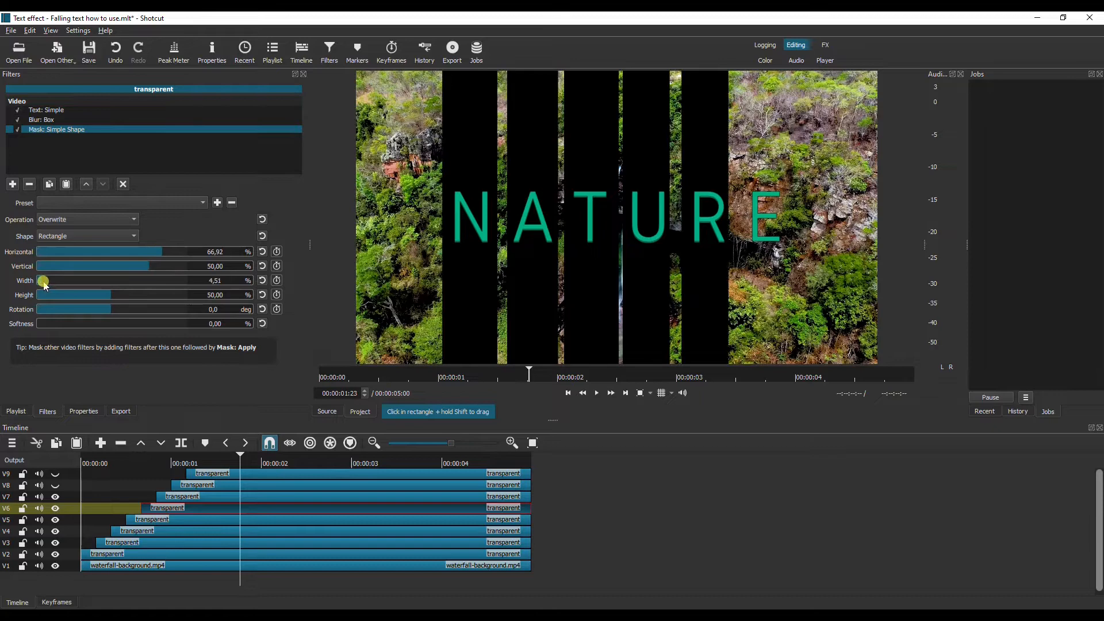
# Step: Enable the V7 clip's simple shape mask and fit it around the final E with horizontal 78,20 % and width 4,51 %
pyautogui.click(219, 497)
pyautogui.click(52, 129)
pyautogui.moveTo(144, 252); pyautogui.dragTo(160, 306)
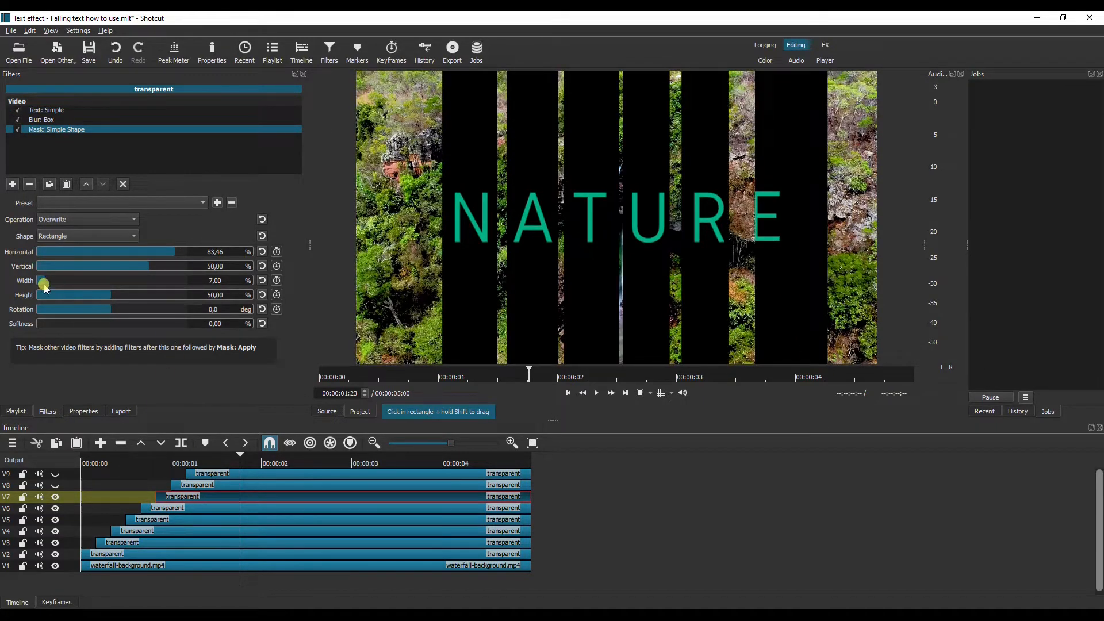
pyautogui.moveTo(43, 282); pyautogui.dragTo(41, 282)
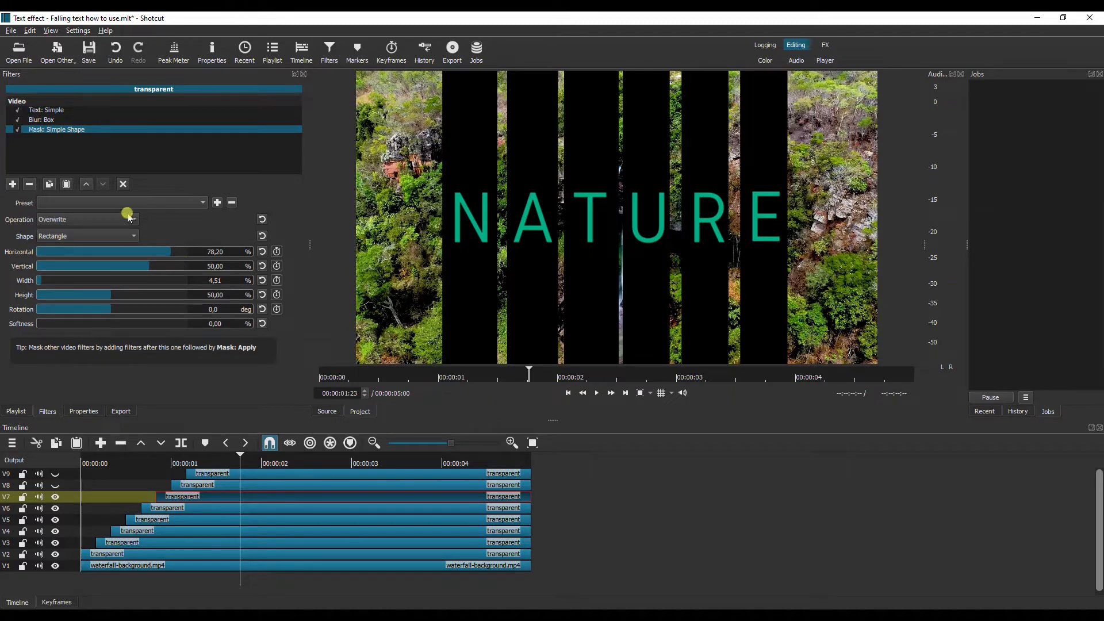
# Step: Set the Mask: Simple Shape operation to Minimum on the V7, V6 and V5 clips
pyautogui.click(53, 220)
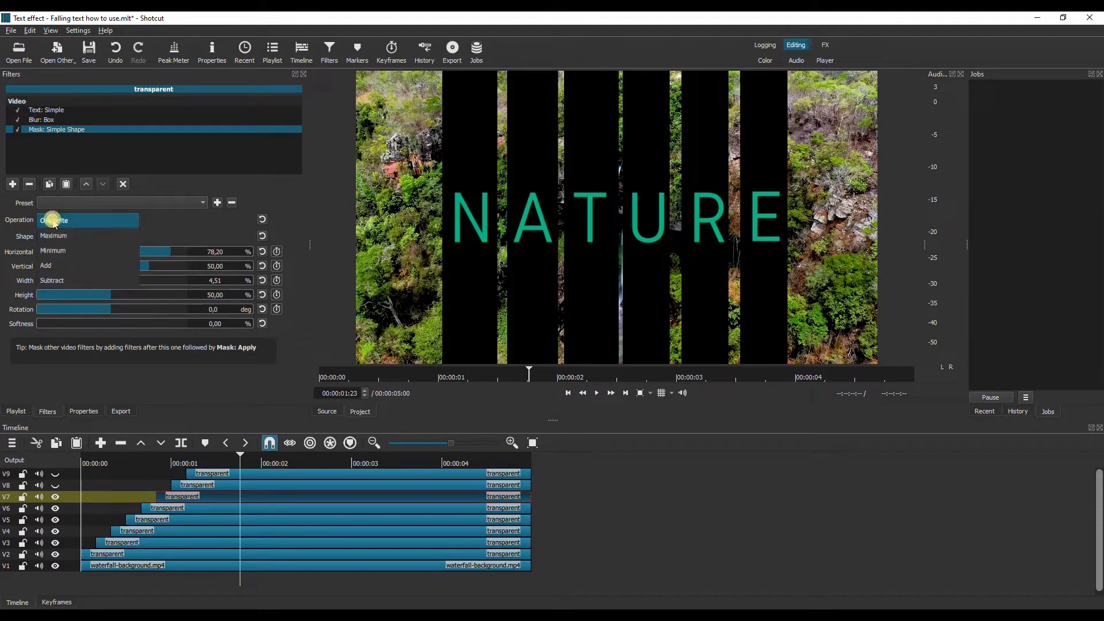
pyautogui.click(54, 250)
pyautogui.click(170, 507)
pyautogui.click(51, 131)
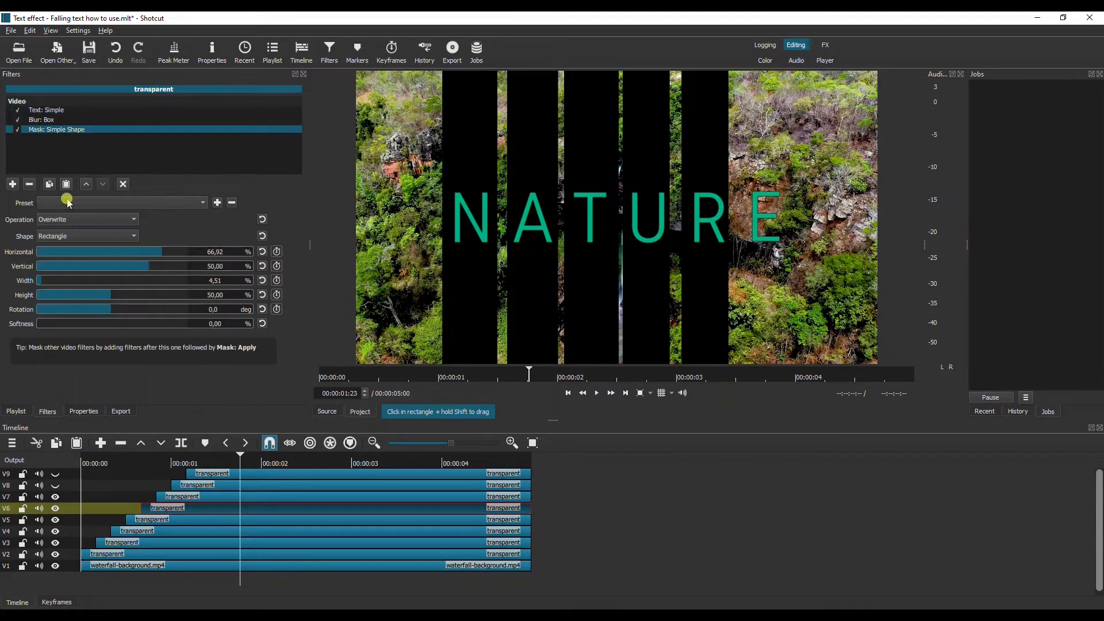
pyautogui.click(54, 220)
pyautogui.click(55, 251)
pyautogui.click(166, 519)
pyautogui.click(50, 132)
pyautogui.click(53, 220)
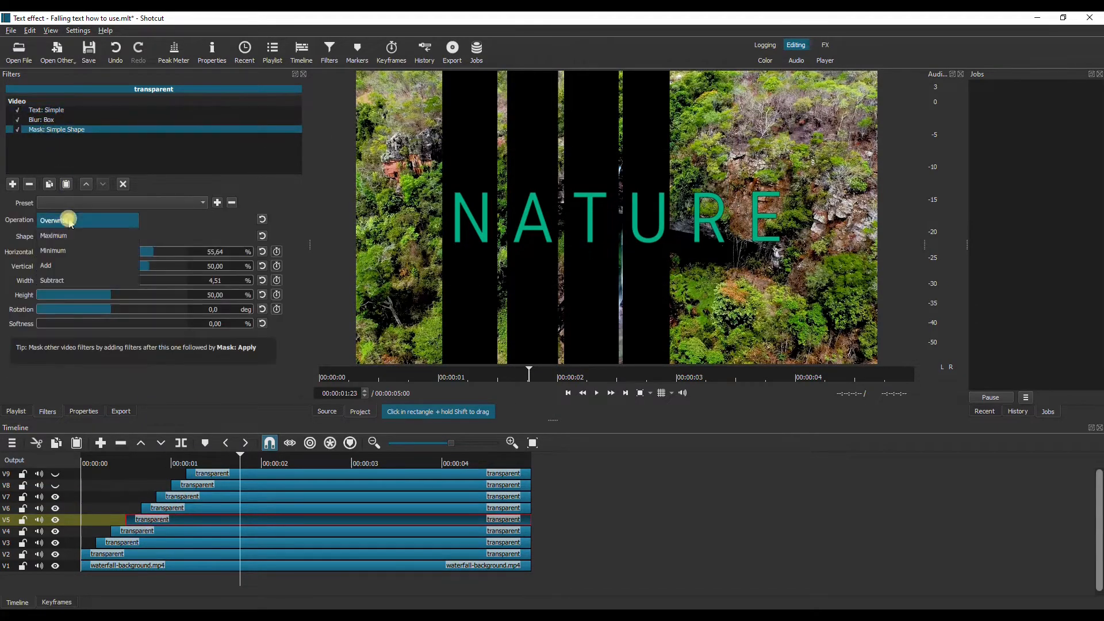
pyautogui.click(54, 250)
# Step: Set the Mask: Simple Shape operation to Minimum on the V4, V3 and V2 clips
pyautogui.click(137, 530)
pyautogui.click(52, 130)
pyautogui.click(53, 220)
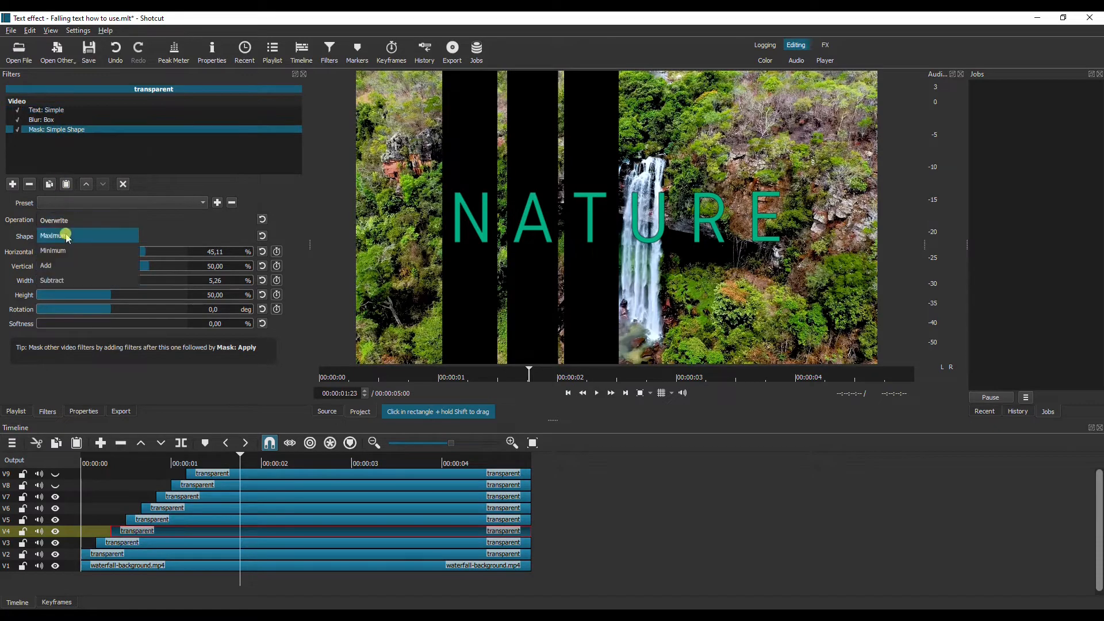
pyautogui.click(55, 250)
pyautogui.click(138, 542)
pyautogui.click(54, 131)
pyautogui.click(54, 220)
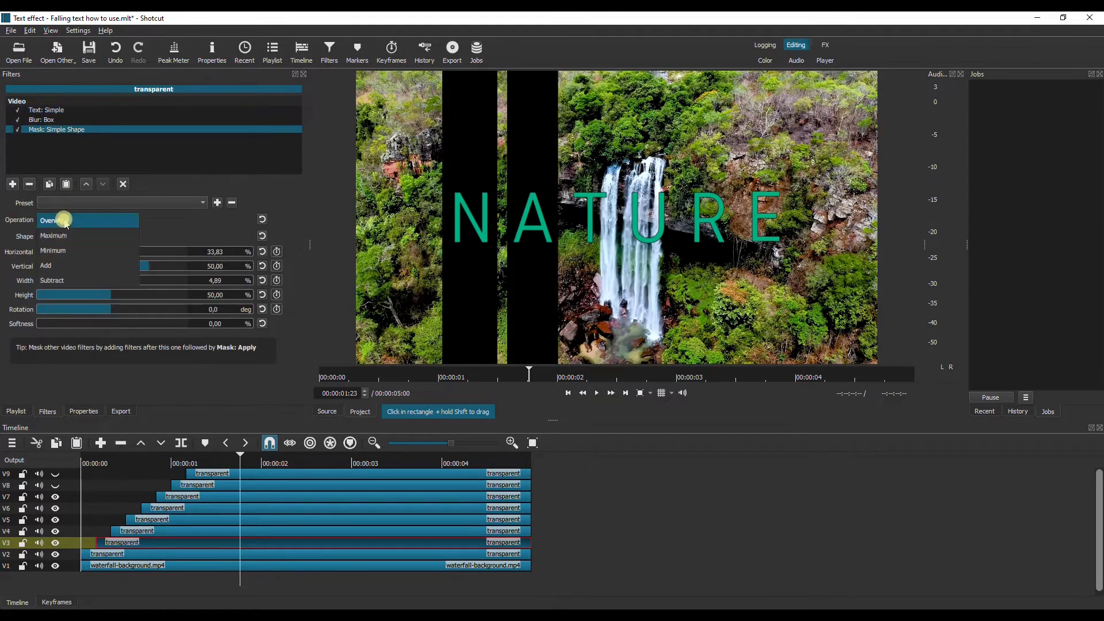
pyautogui.click(57, 251)
pyautogui.click(138, 553)
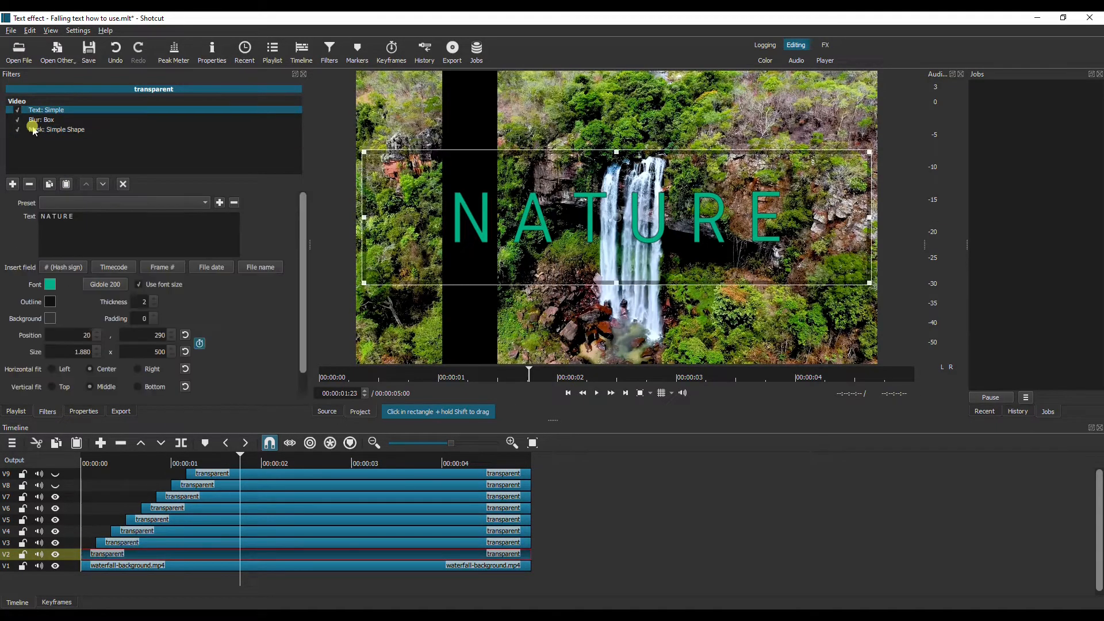
pyautogui.click(53, 130)
pyautogui.click(53, 220)
pyautogui.click(57, 250)
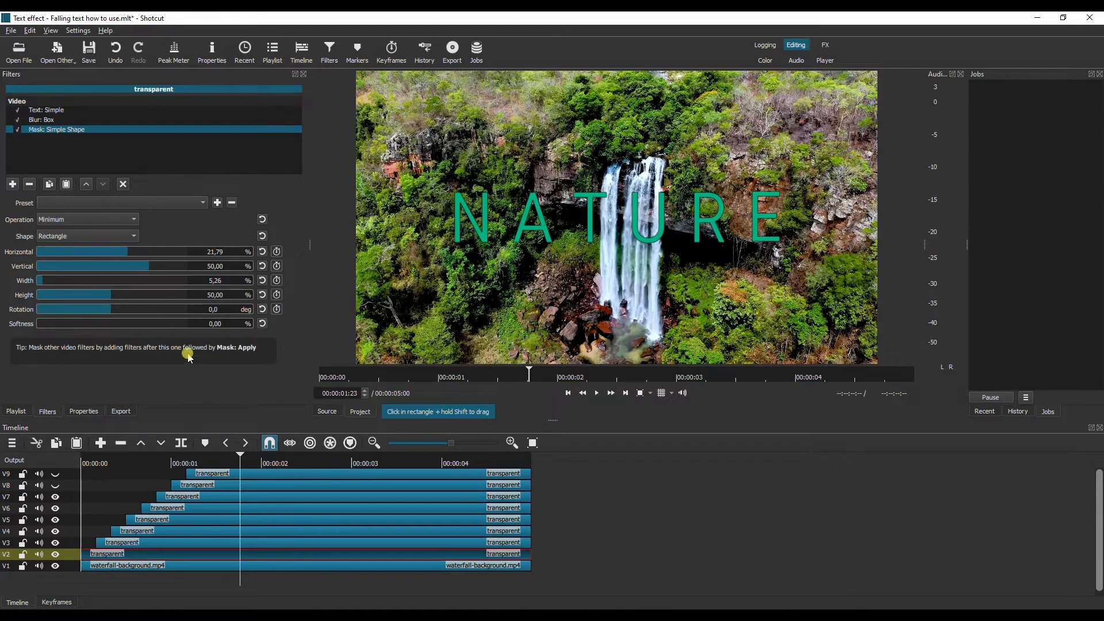
# Step: Play the letter animation from the start, set Preview Scaling to 360p and replay it from the start
pyautogui.click(87, 458)
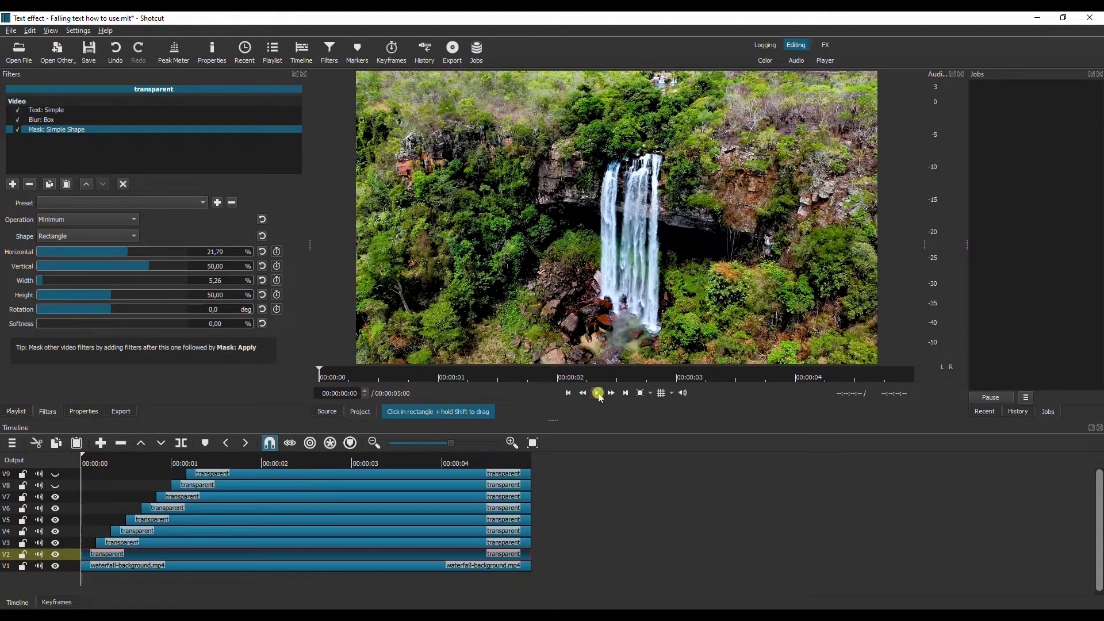
pyautogui.click(598, 393)
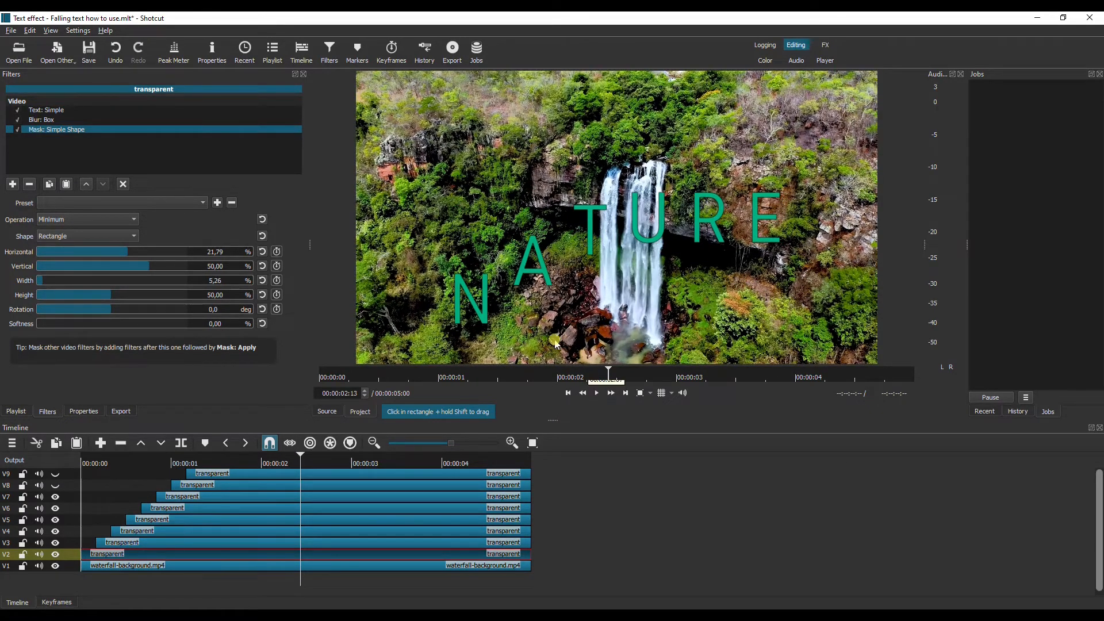
pyautogui.click(81, 32)
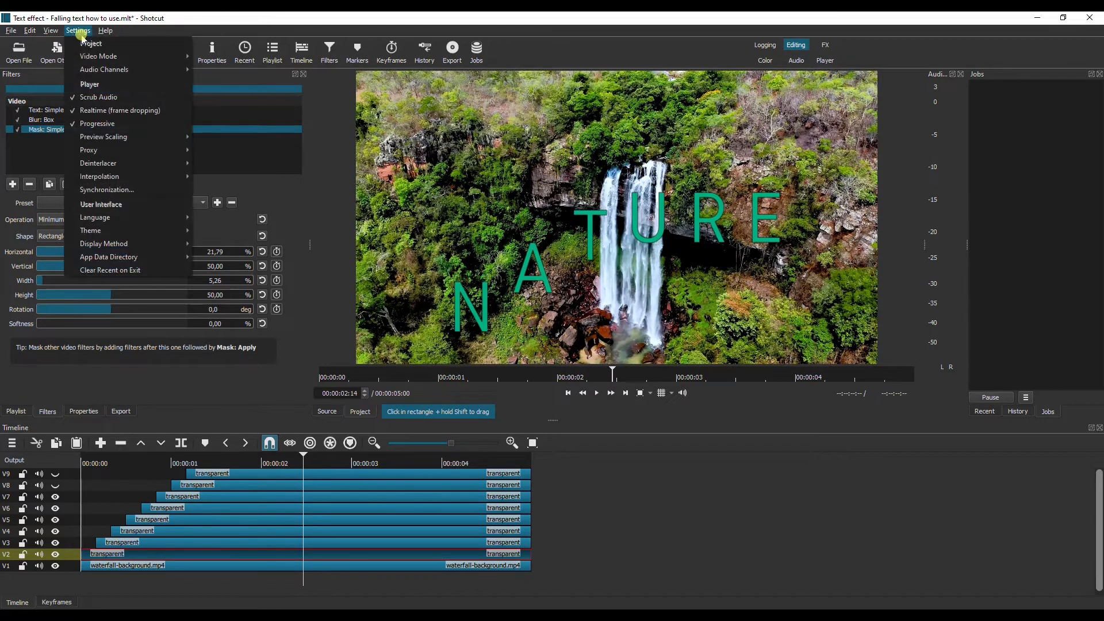
pyautogui.moveTo(163, 138)
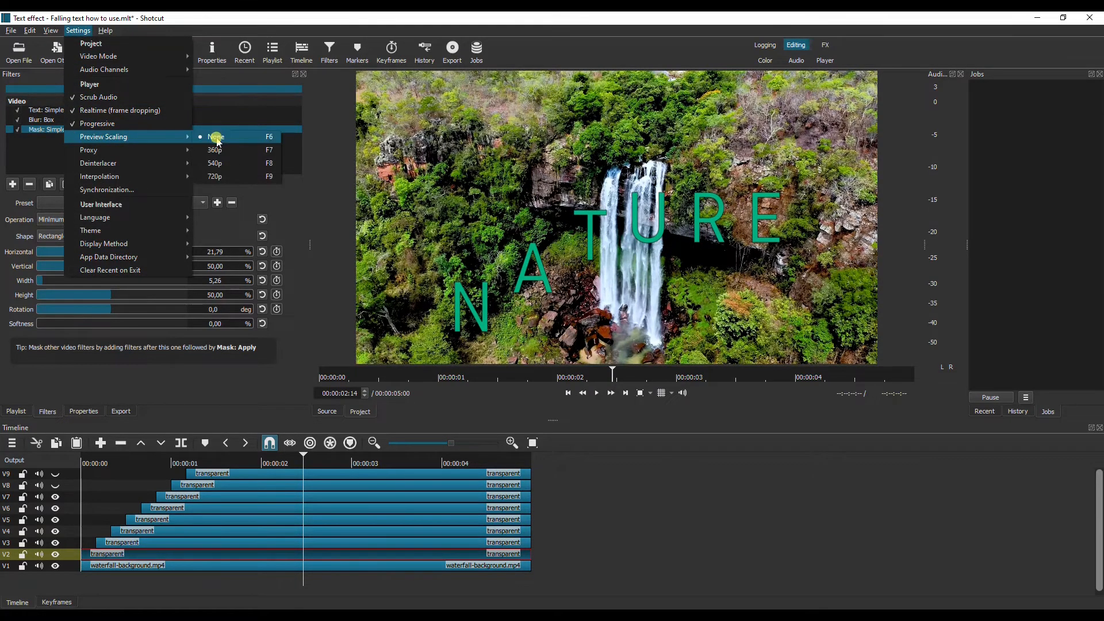
pyautogui.click(218, 149)
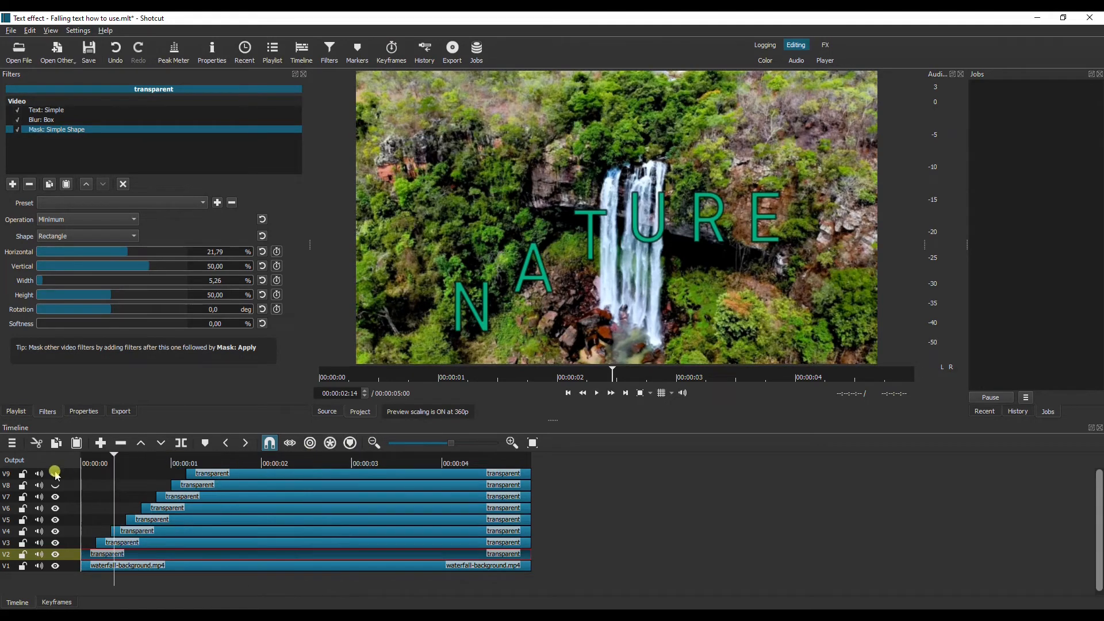
pyautogui.press('Home')
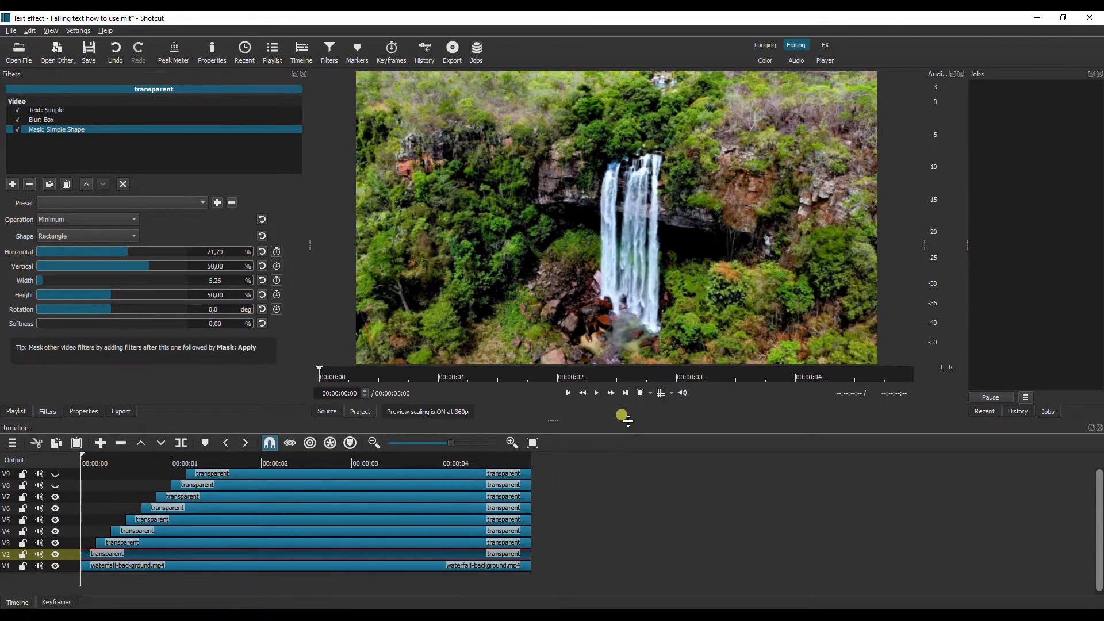
pyautogui.click(596, 394)
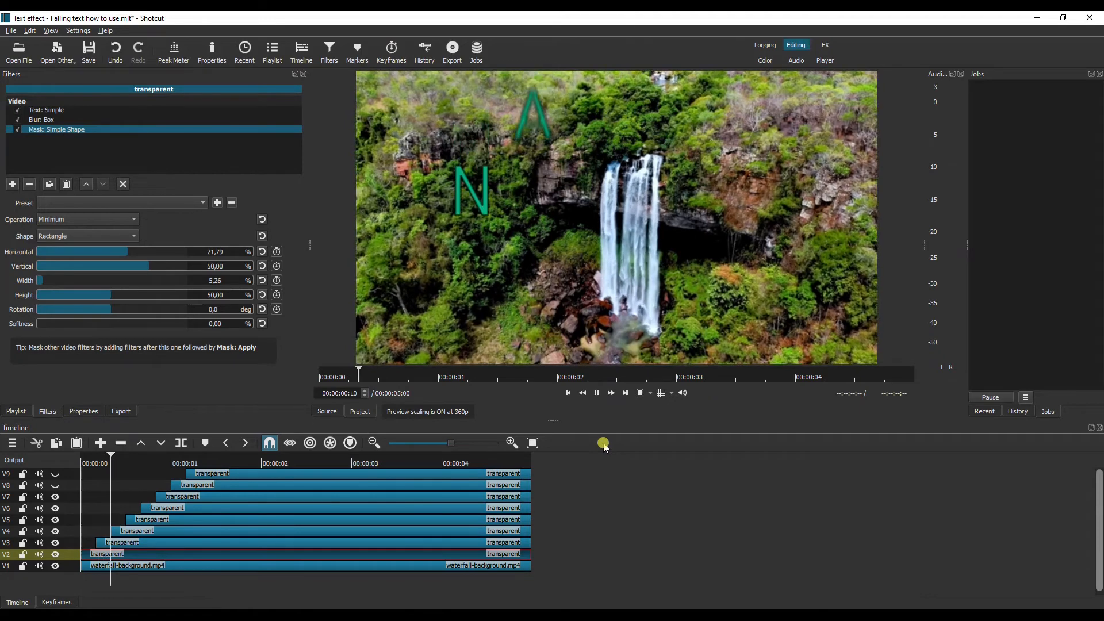